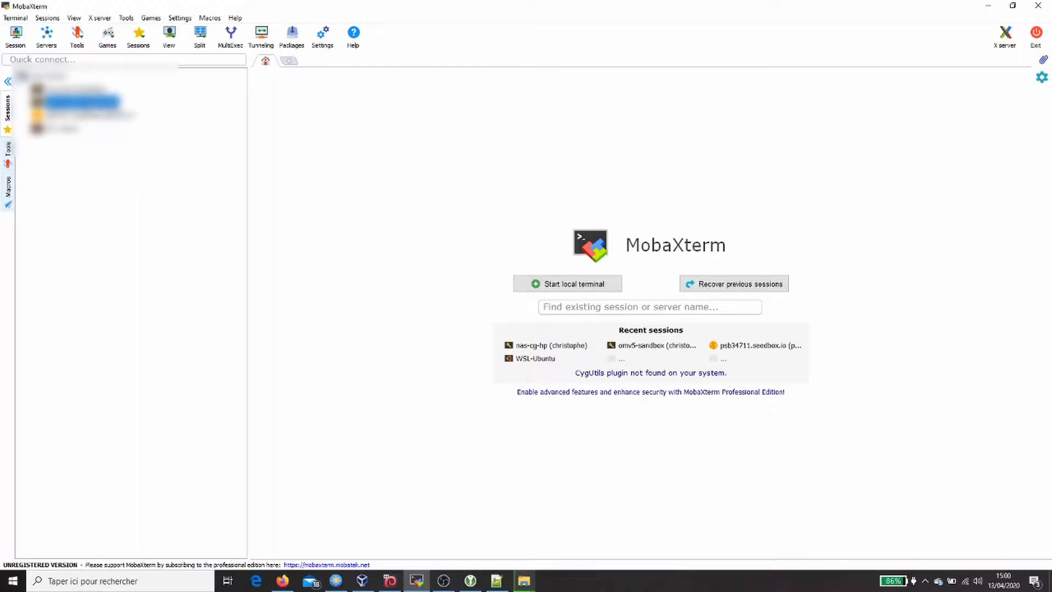
Step: Open the omv5-sandbox SSH session and run 'id docker', showing uid 1001 and gid 100
double_click(82, 101)
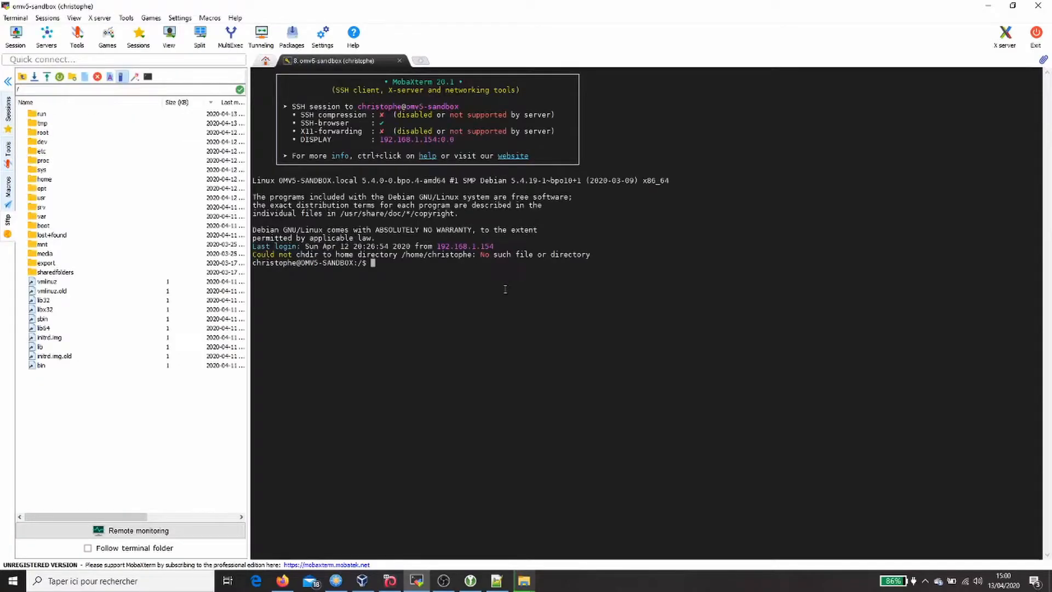
type("id docker")
key("Return")
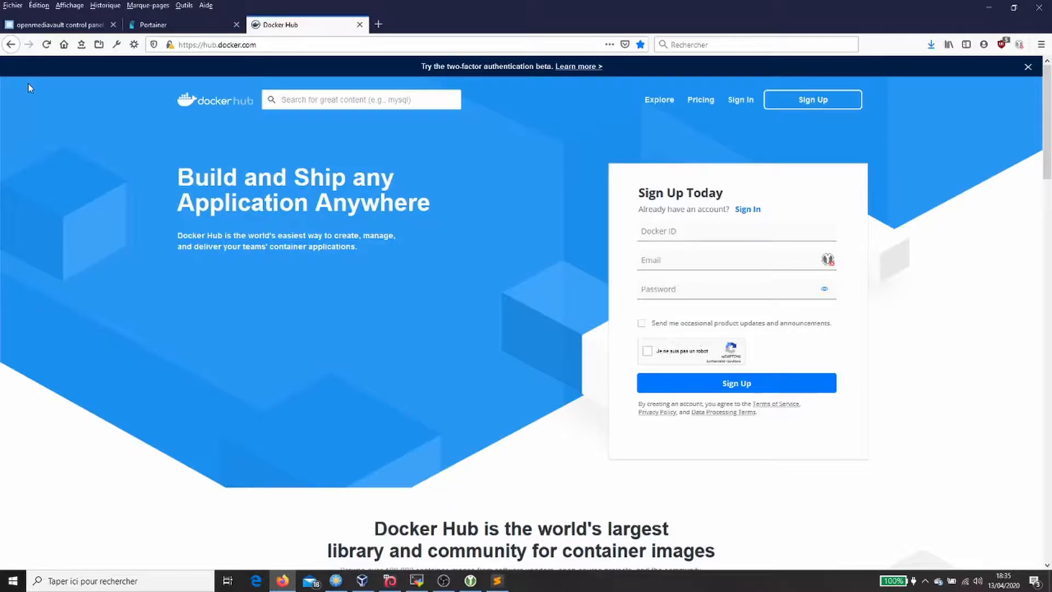
Step: Find the linuxserver/mariadb image on Docker Hub, read its Usage examples, then return to Portainer
type("l")
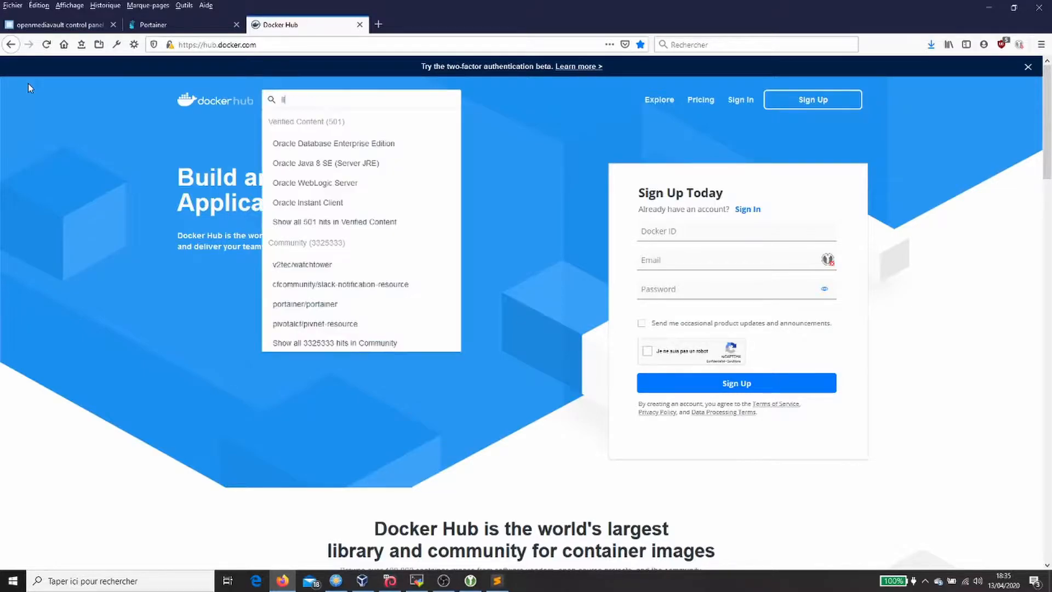
type("inuxser")
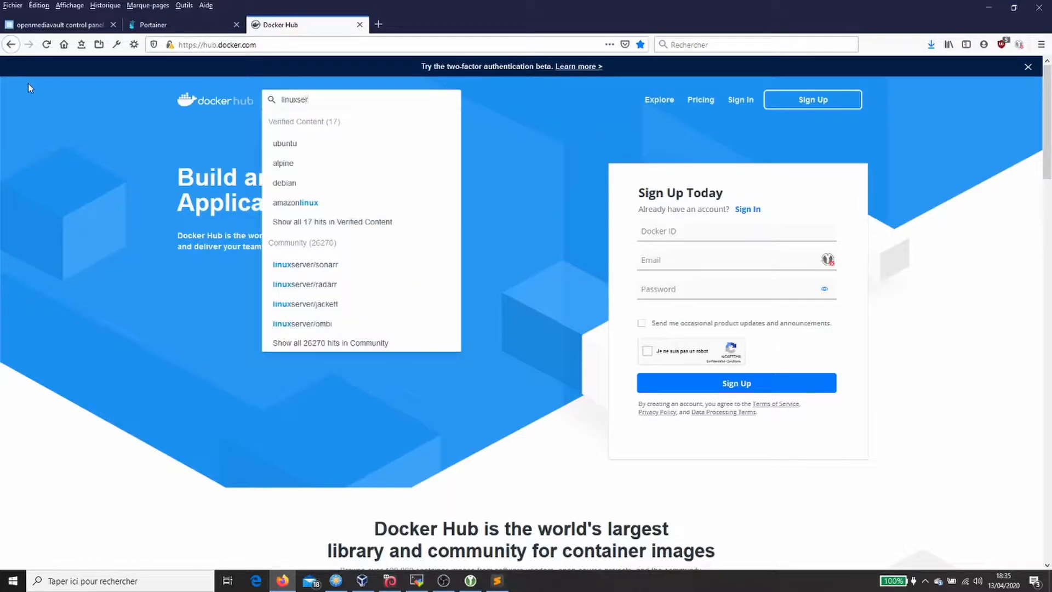
type("ver/maria")
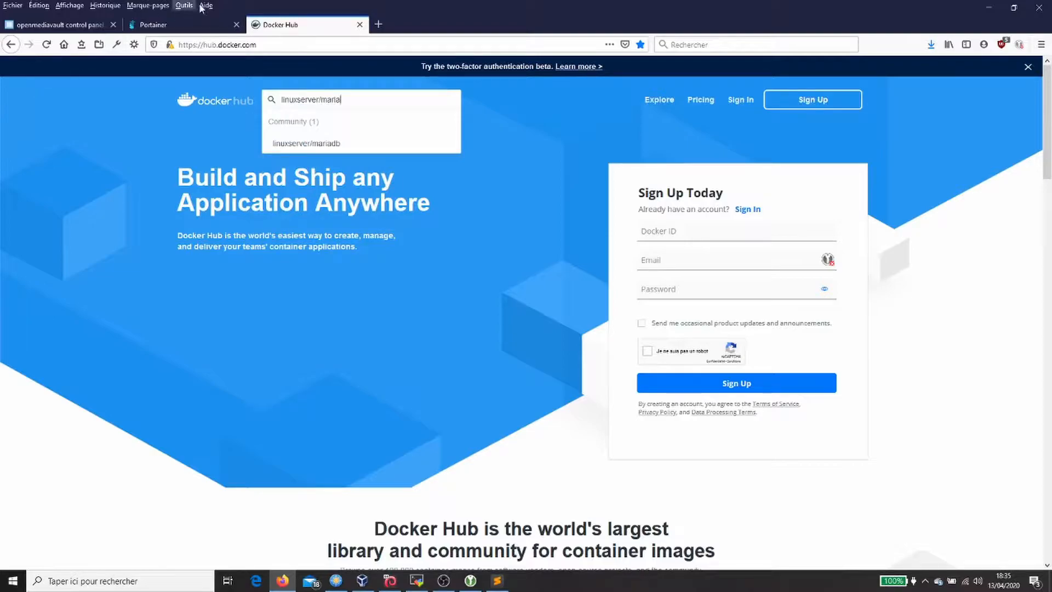
left_click(329, 146)
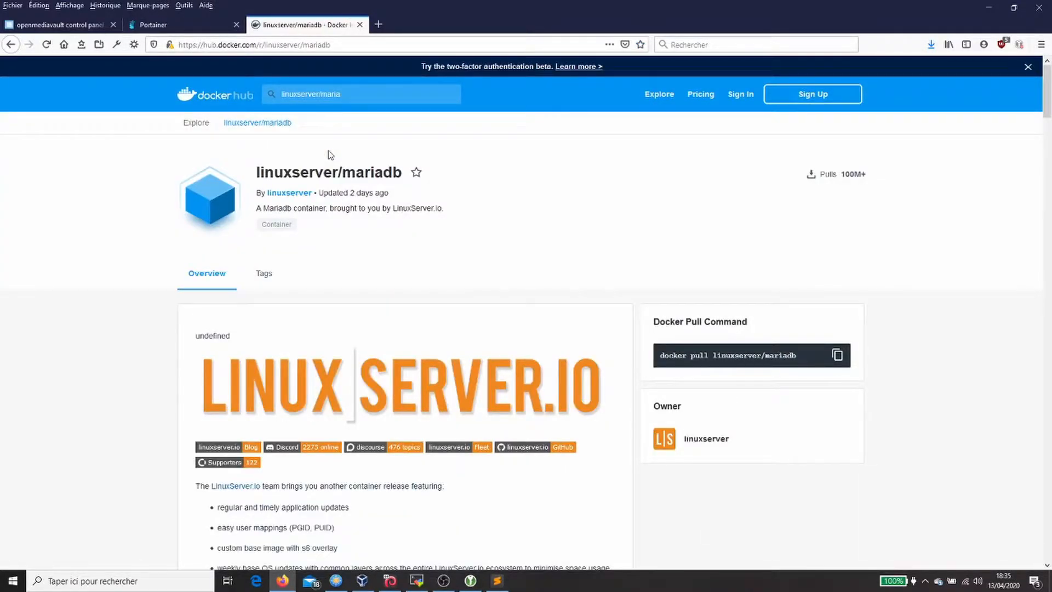
scroll(433, 271, "down", 10)
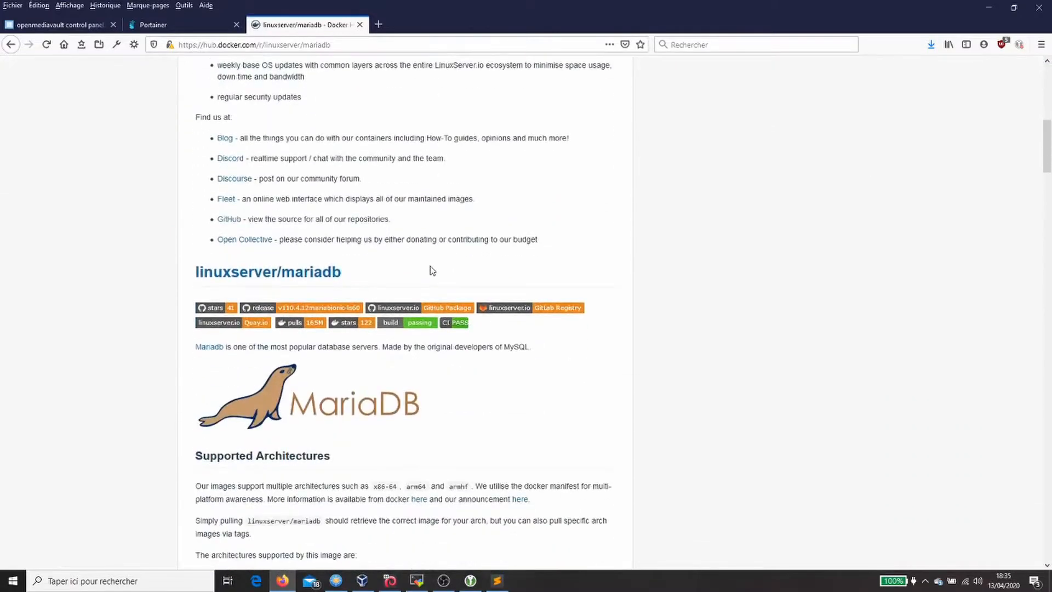
scroll(427, 267, "down", 8)
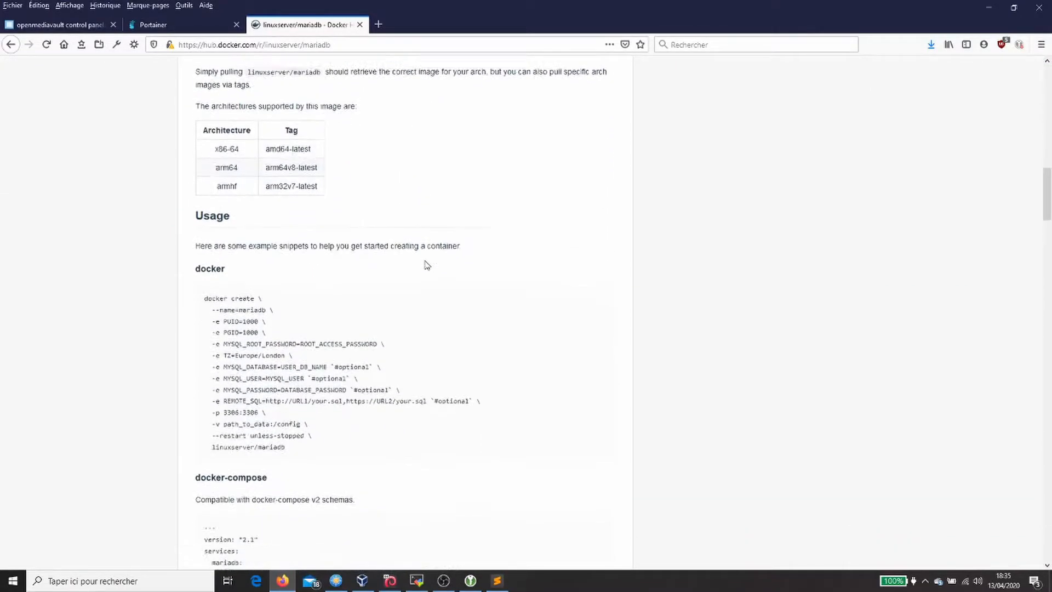
left_click(185, 26)
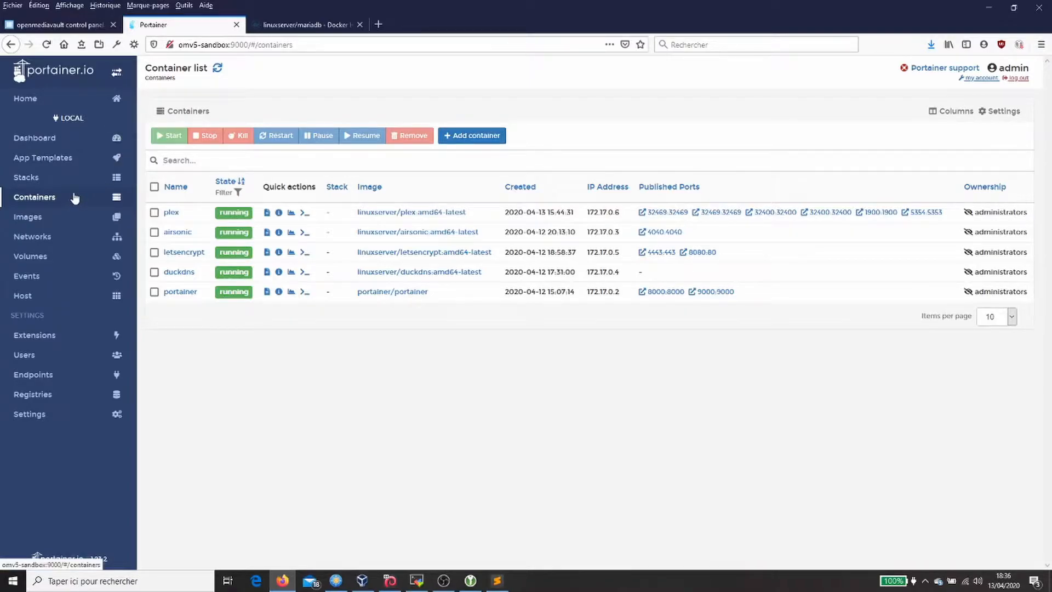
Step: Start a new container named 'mariadb', copying the name from the compose example
left_click(475, 136)
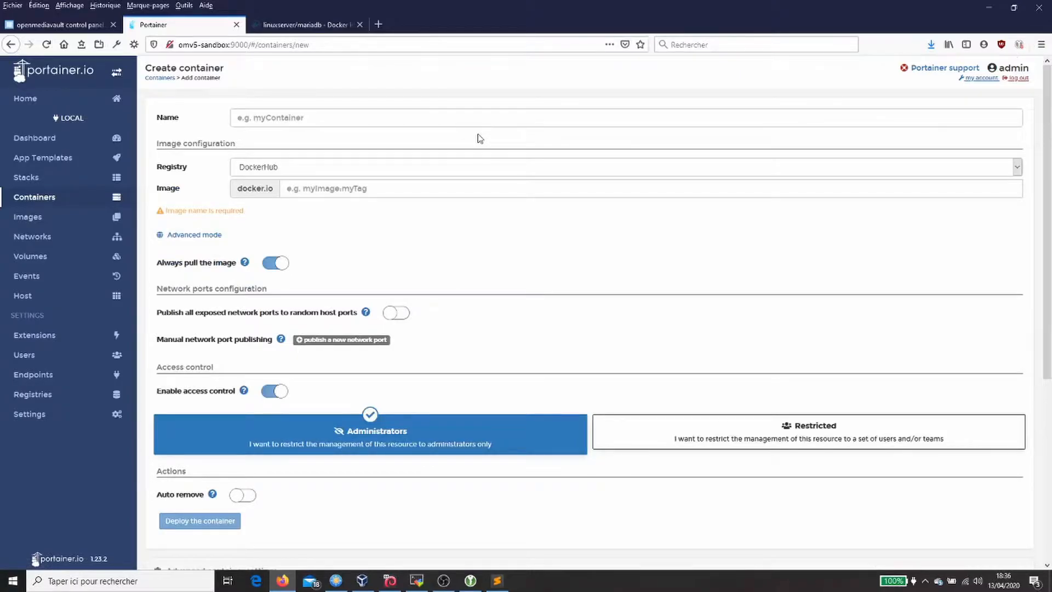
left_click(326, 29)
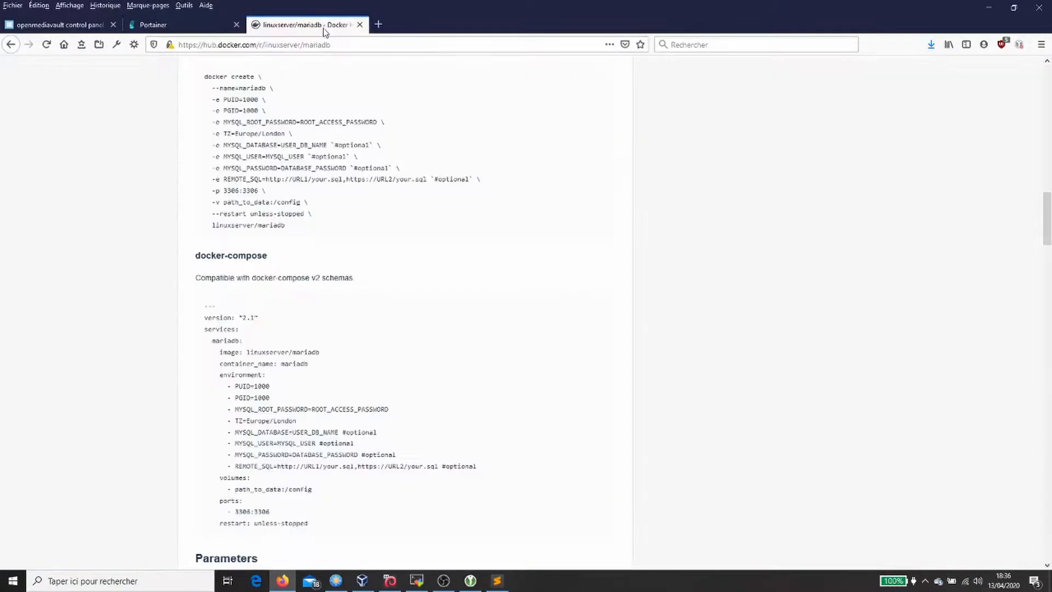
double_click(227, 342)
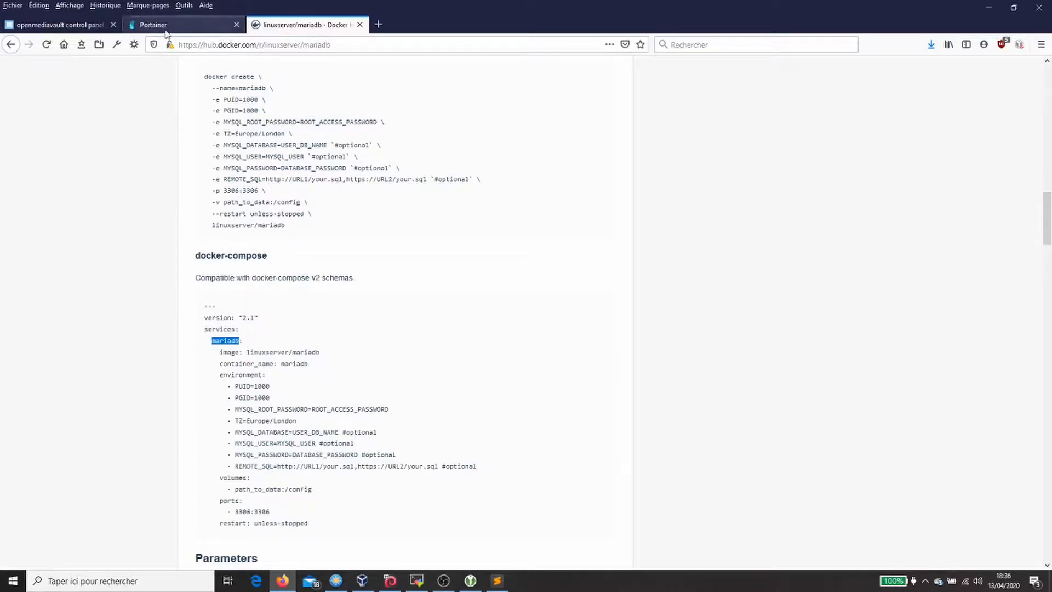
double_click(295, 364)
key("ctrl+c")
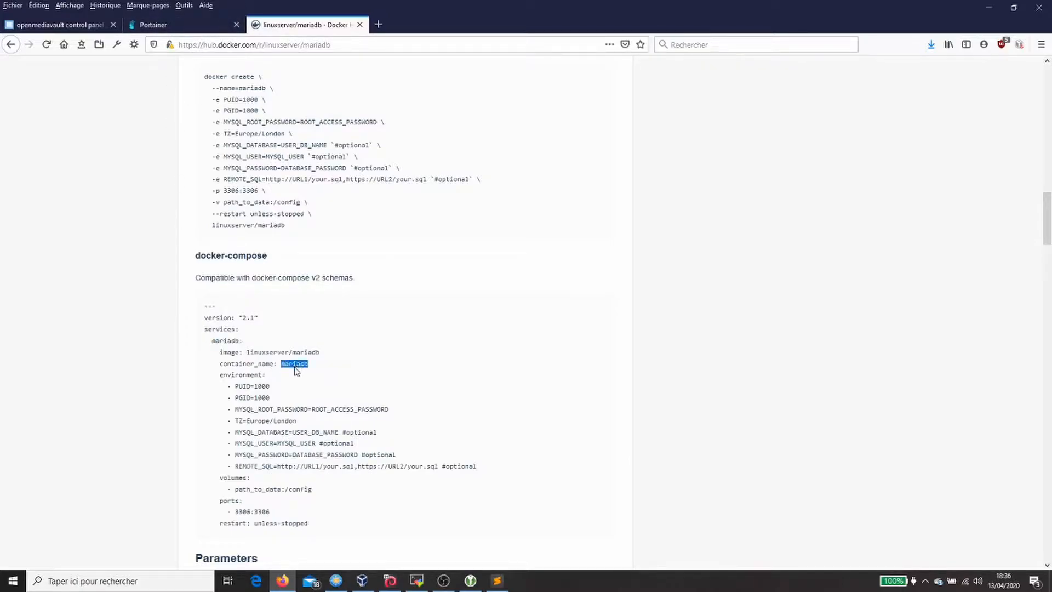
left_click(164, 25)
left_click(296, 115)
key("ctrl+v")
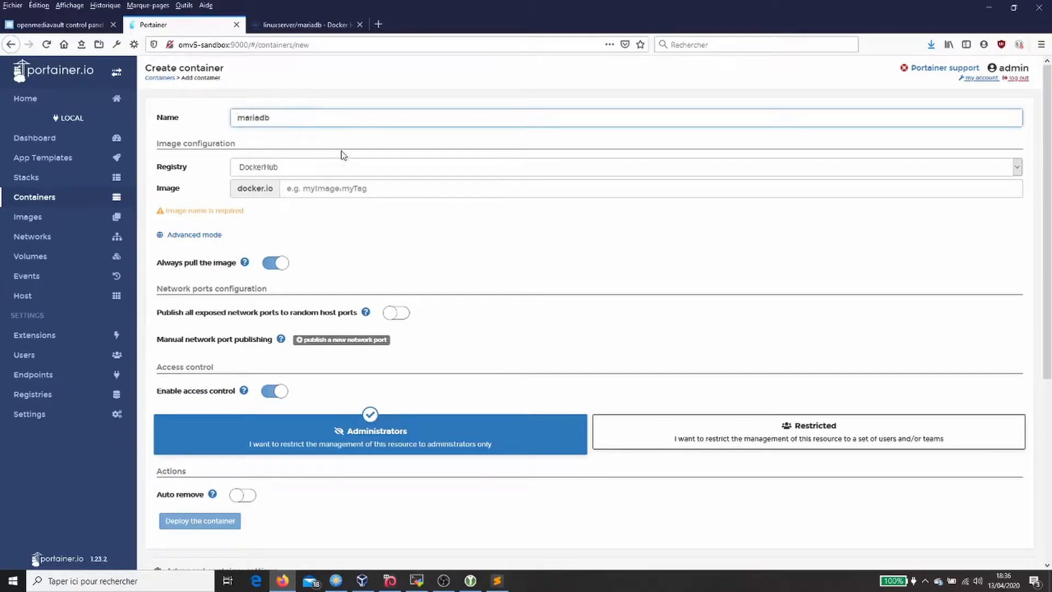
Step: Copy the image name linuxserver/mariadb from the Docker Hub documentation
left_click(304, 25)
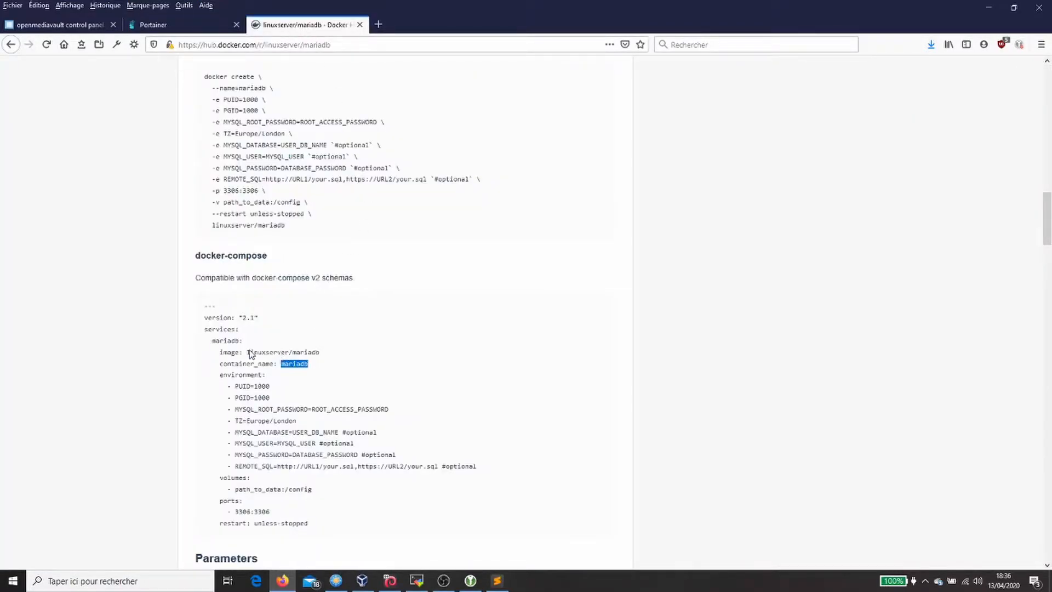
left_click_drag(247, 353, 320, 355)
key("ctrl+c")
left_click(173, 25)
Step: Set the container image to linuxserver/mariadb:amd64-latest
left_click(323, 186)
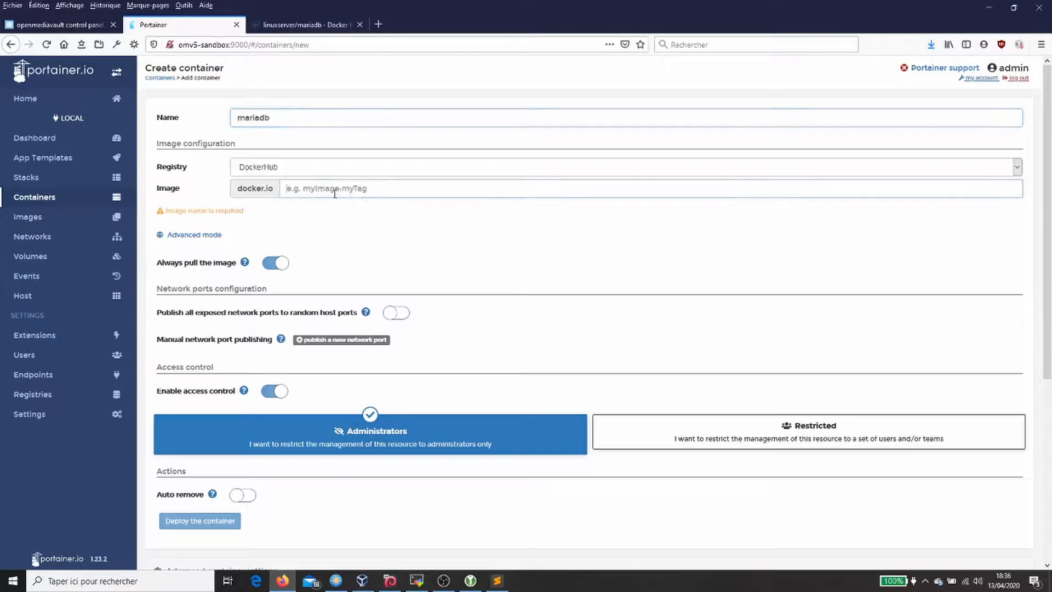
key("ctrl+v")
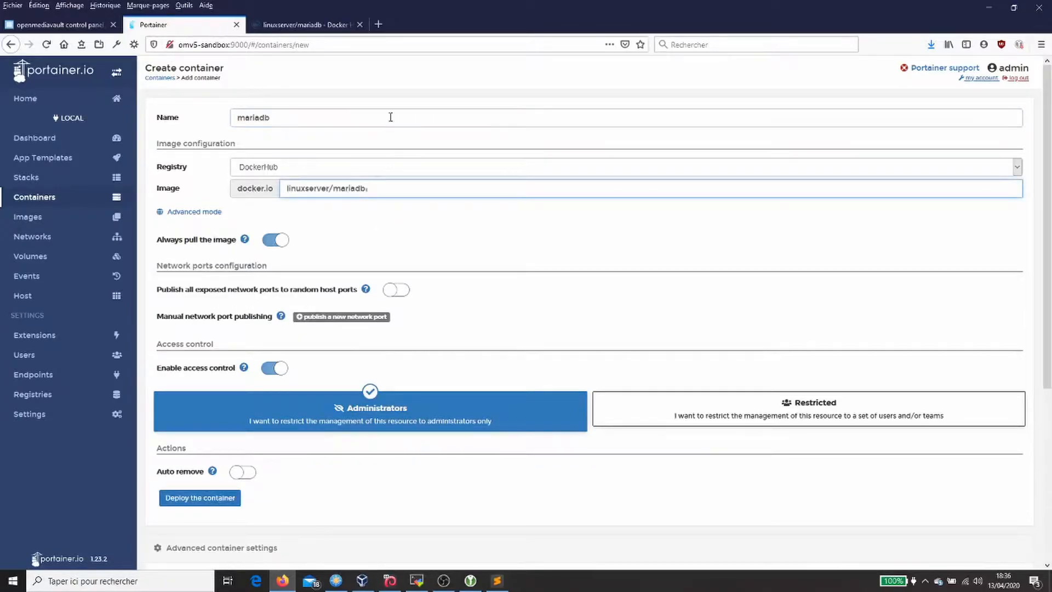
left_click(335, 25)
scroll(347, 293, "up", 5)
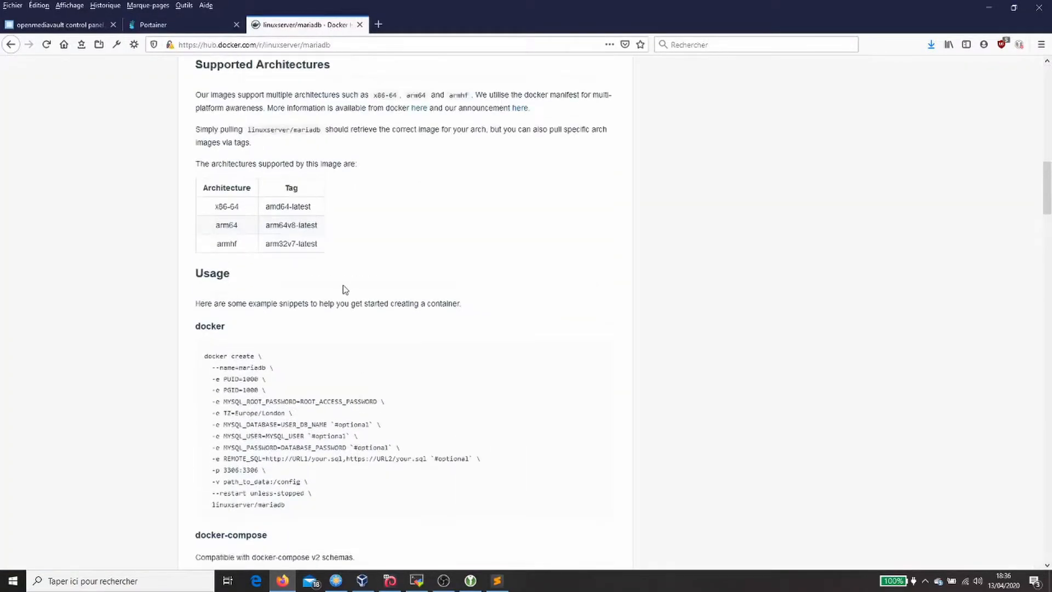
left_click_drag(266, 268, 313, 274)
key("ctrl+c")
left_click(124, 30)
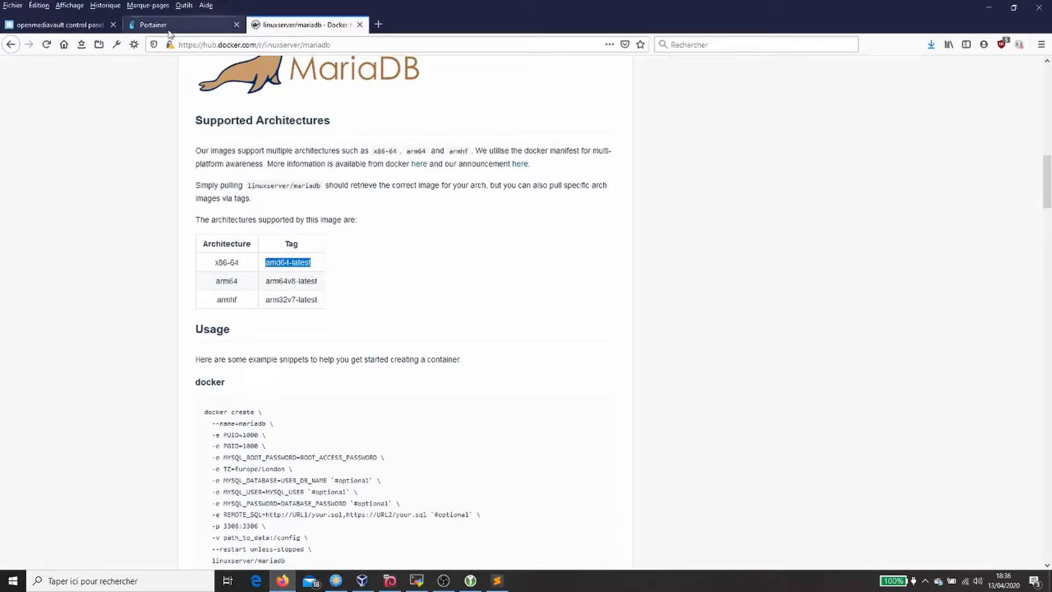
type(":")
key("ctrl+v")
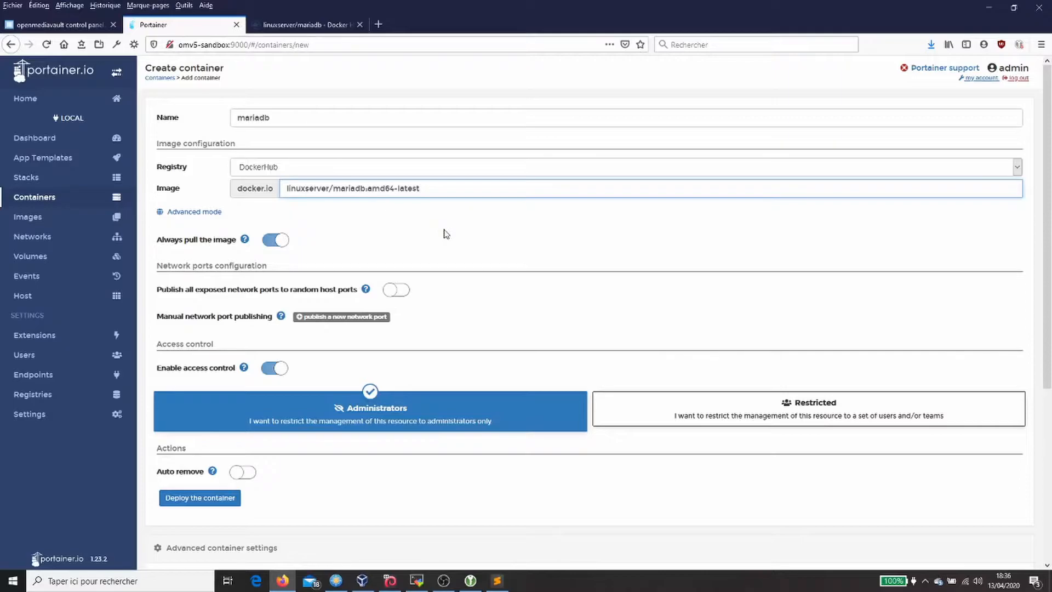
Step: Copy the container port 3306 from the mariadb documentation
left_click(301, 29)
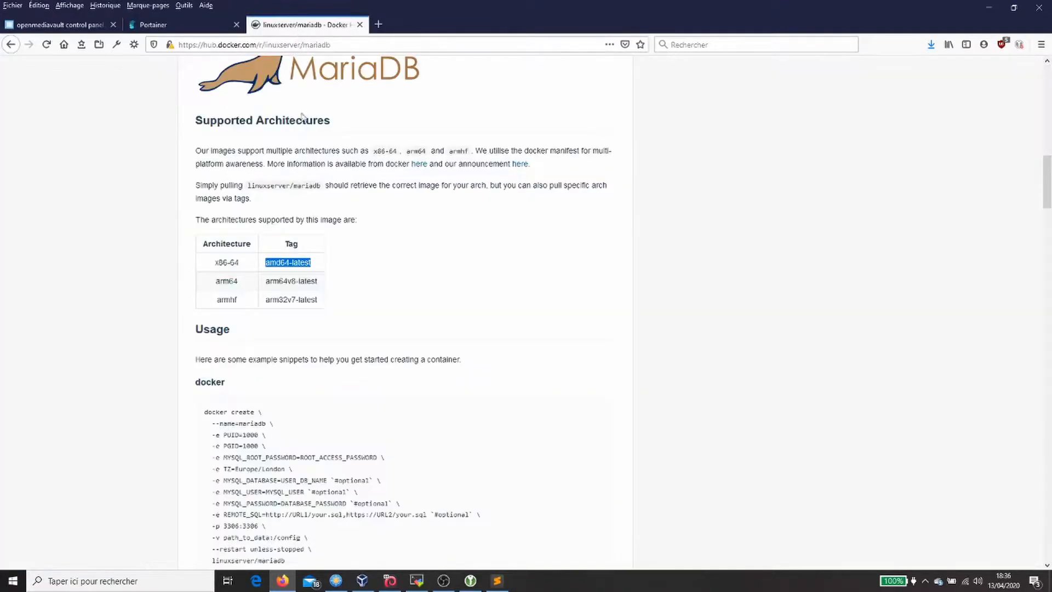
scroll(320, 370, "down", 3)
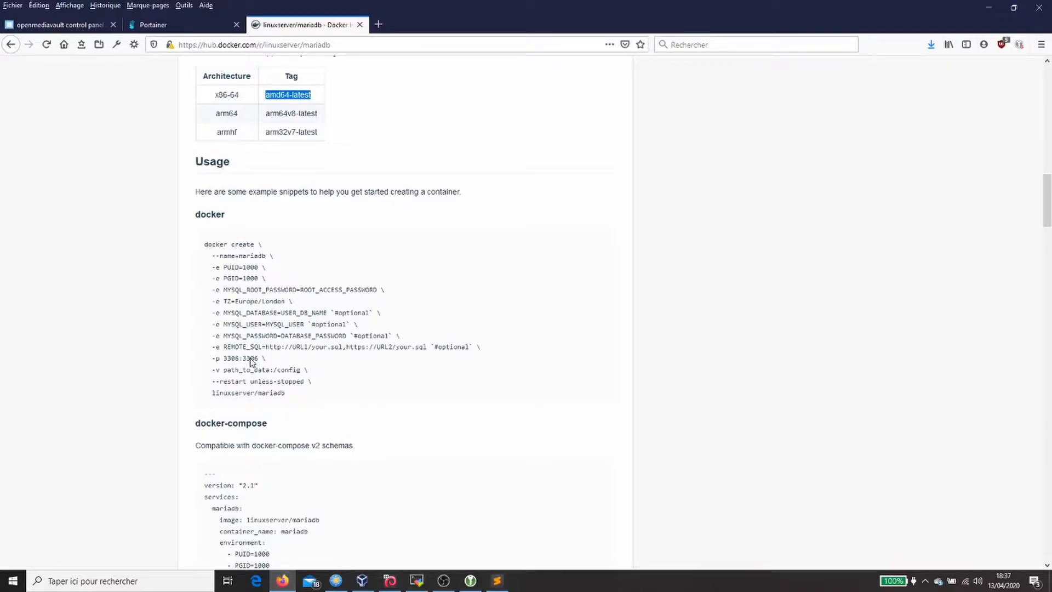
left_click(193, 27)
scroll(438, 438, "down", 2)
scroll(418, 447, "down", 3)
scroll(417, 448, "up", 5)
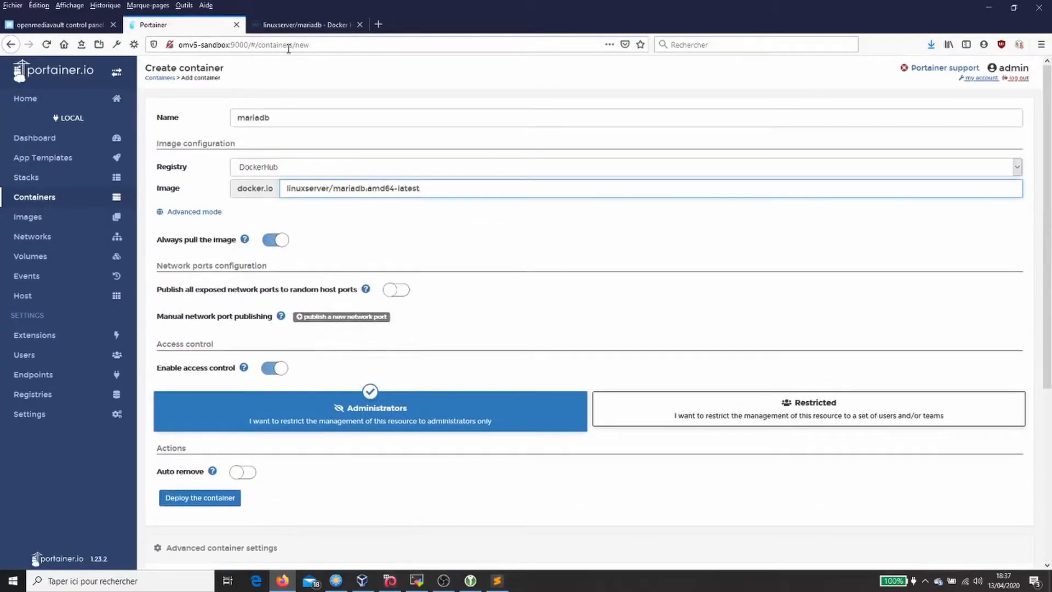
left_click(310, 25)
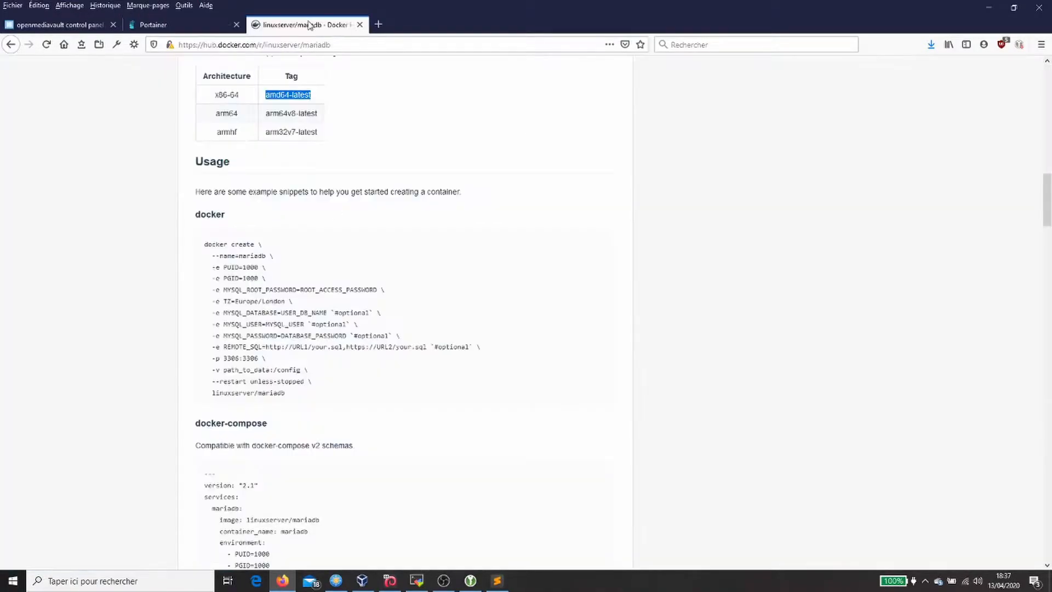
double_click(251, 358)
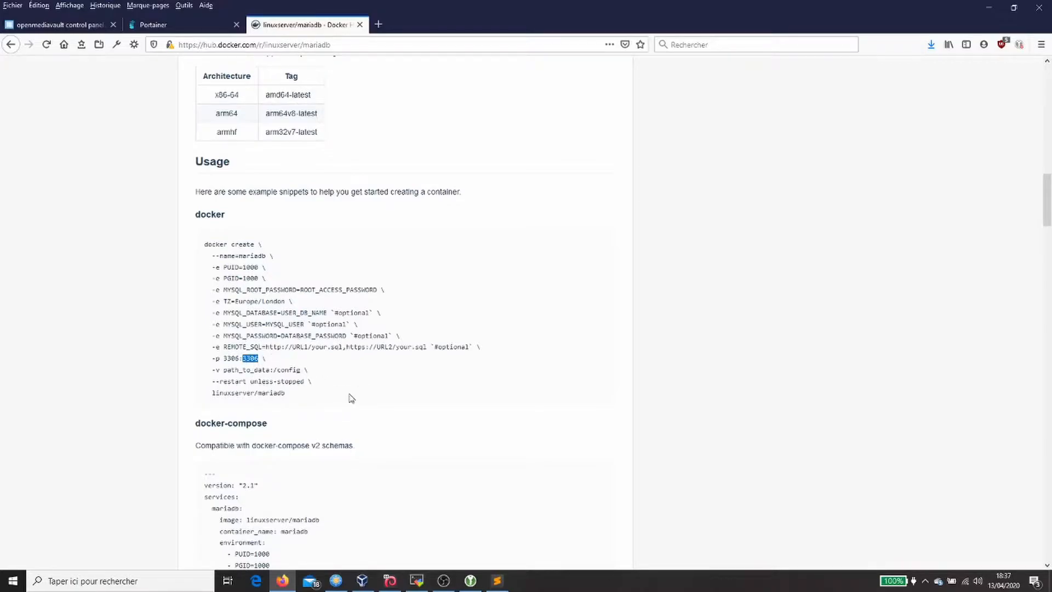
left_click(153, 24)
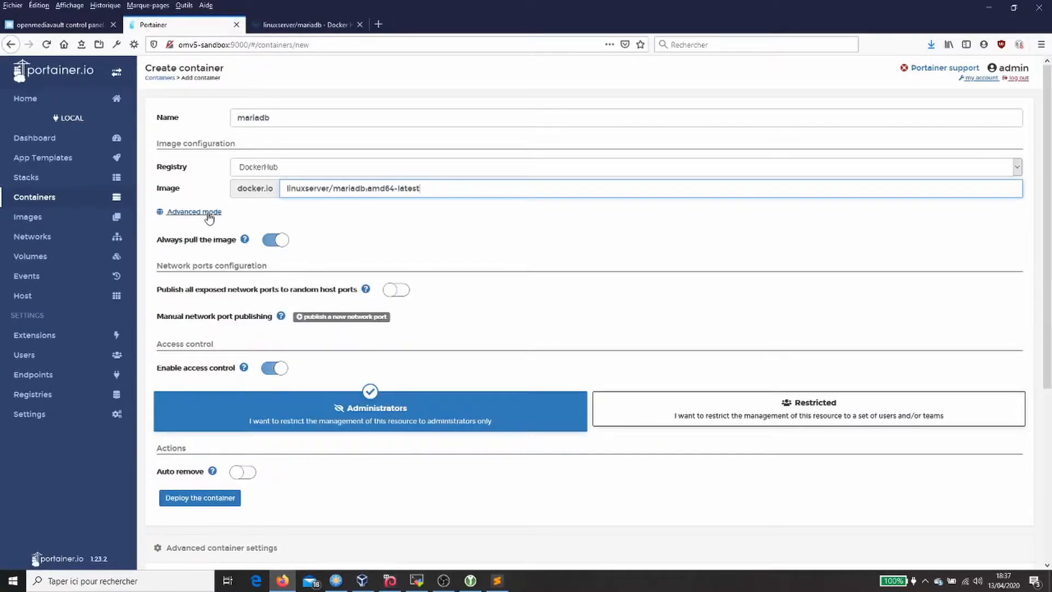
Step: Add a TCP port mapping publishing host port 3306 to container port 3306
scroll(208, 222, "down", 2)
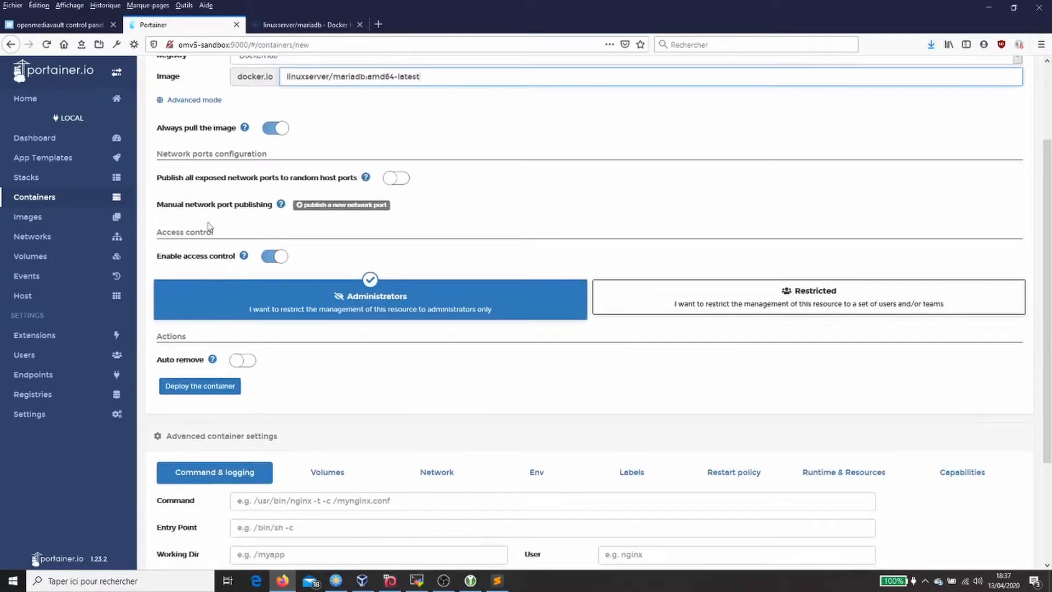
left_click(329, 204)
left_click(359, 229)
type("3306")
key("Tab")
type("3306")
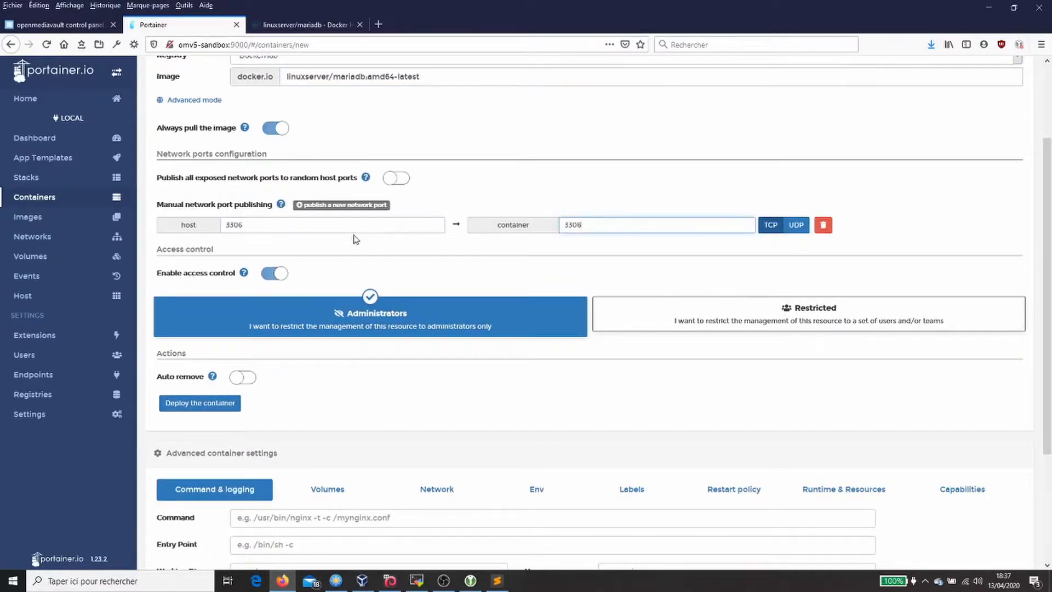
left_click(285, 25)
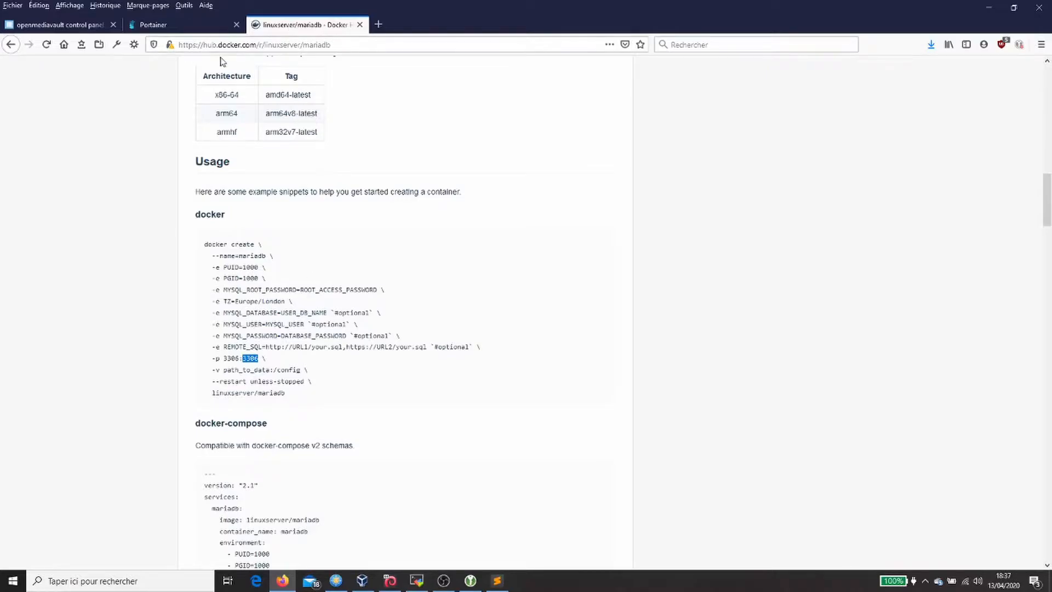
left_click(198, 25)
left_click(767, 227)
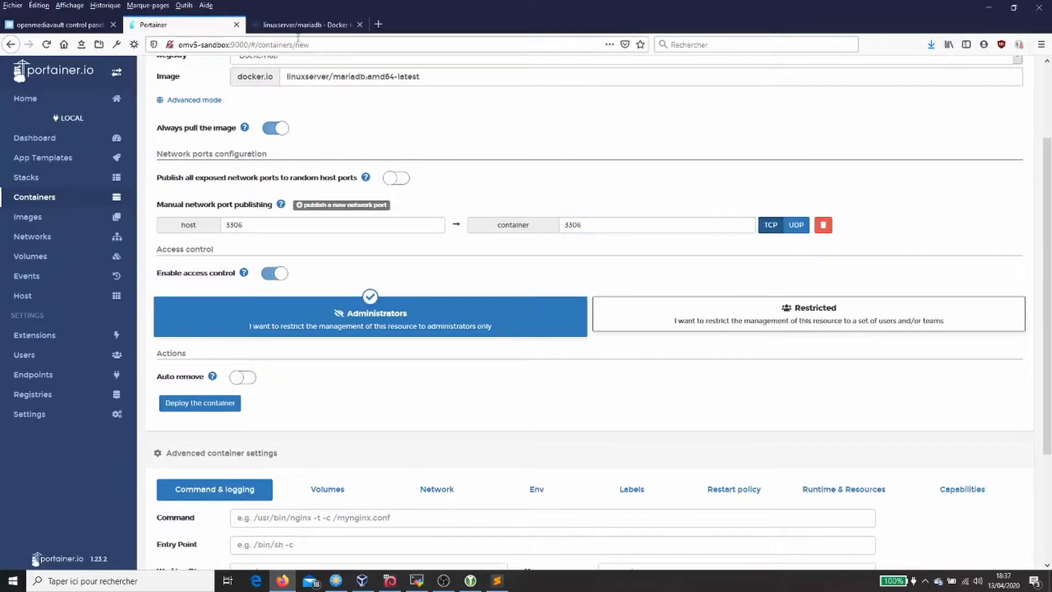
Step: Copy the PUID variable name from the docker create example
left_click(307, 25)
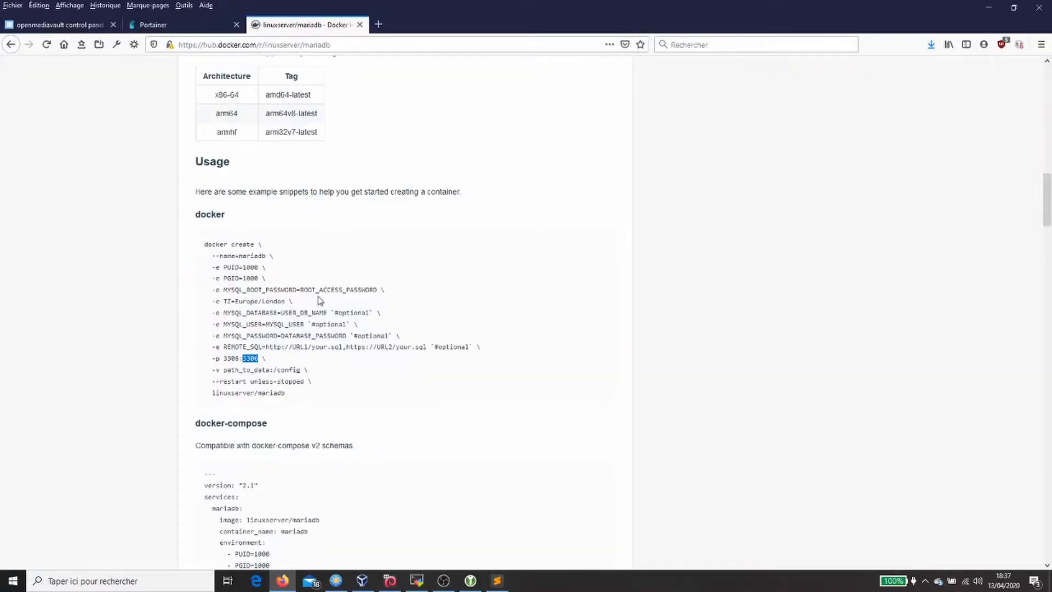
double_click(231, 268)
left_click(188, 22)
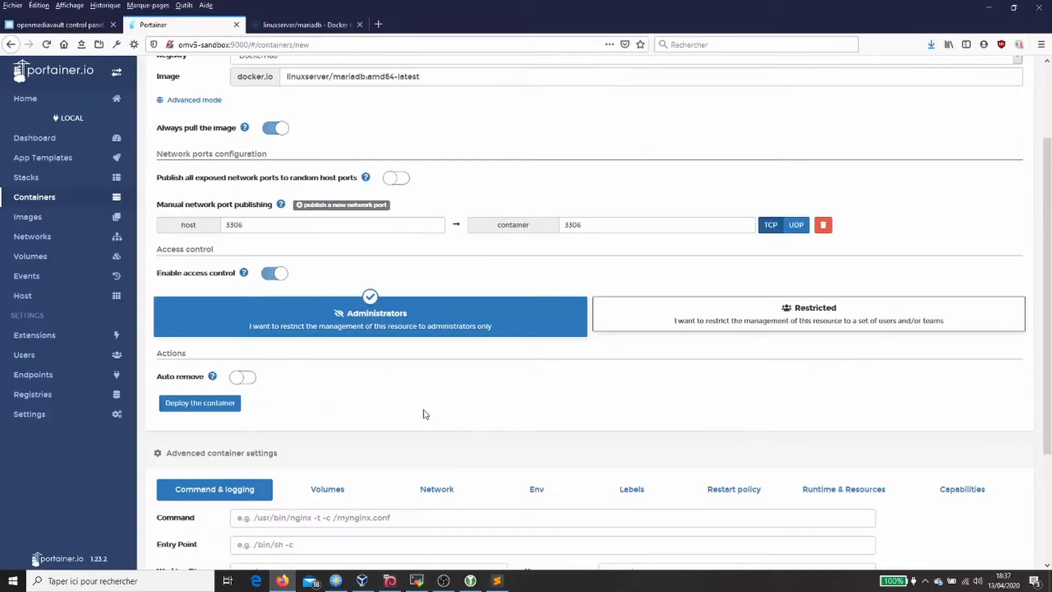
scroll(431, 337, "down", 3)
Step: Add the environment variable PUID with value 1001
left_click(543, 329)
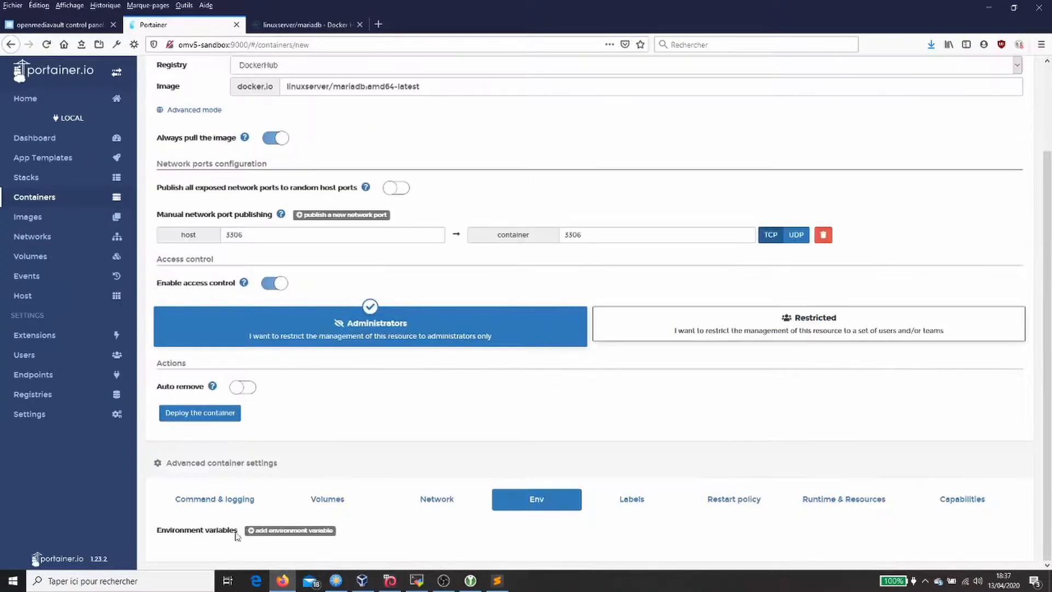
left_click(301, 531)
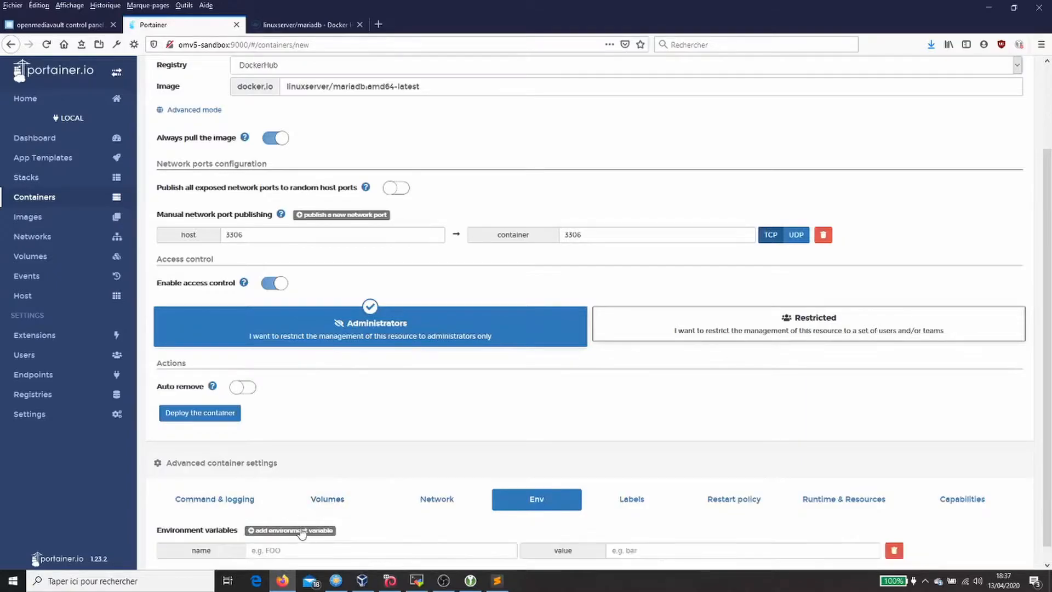
scroll(310, 493, "down", 1)
left_click(317, 533)
type("PUID")
key("Tab")
type("1")
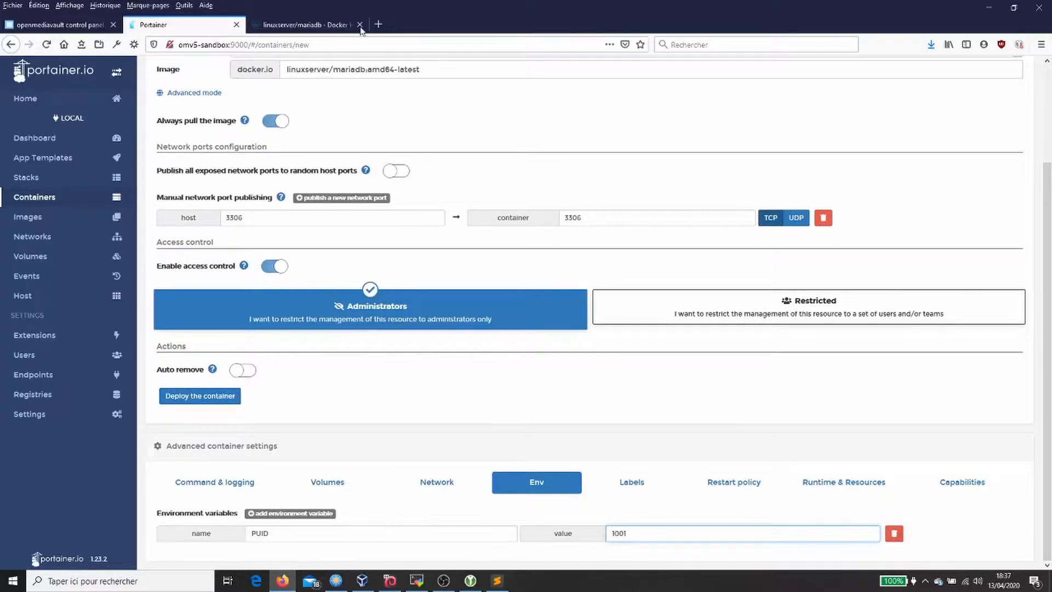
Step: Add the environment variable PGID with value 100, copying the name from the docs
left_click(285, 25)
double_click(231, 278)
key("ctrl+c")
left_click(159, 25)
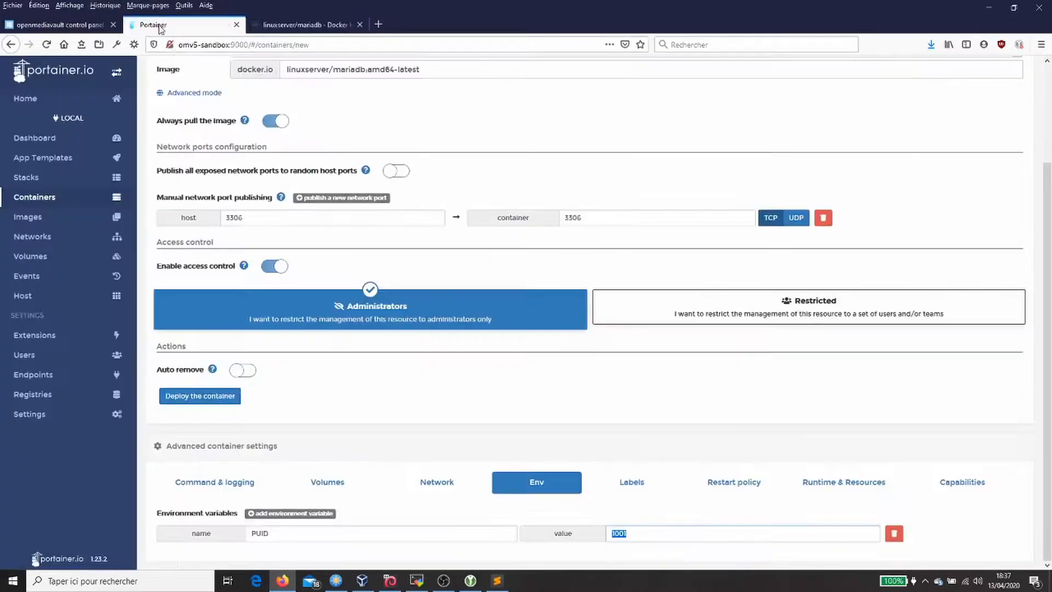
left_click(327, 516)
left_click(381, 550)
key("ctrl+v")
key("Tab")
type("10")
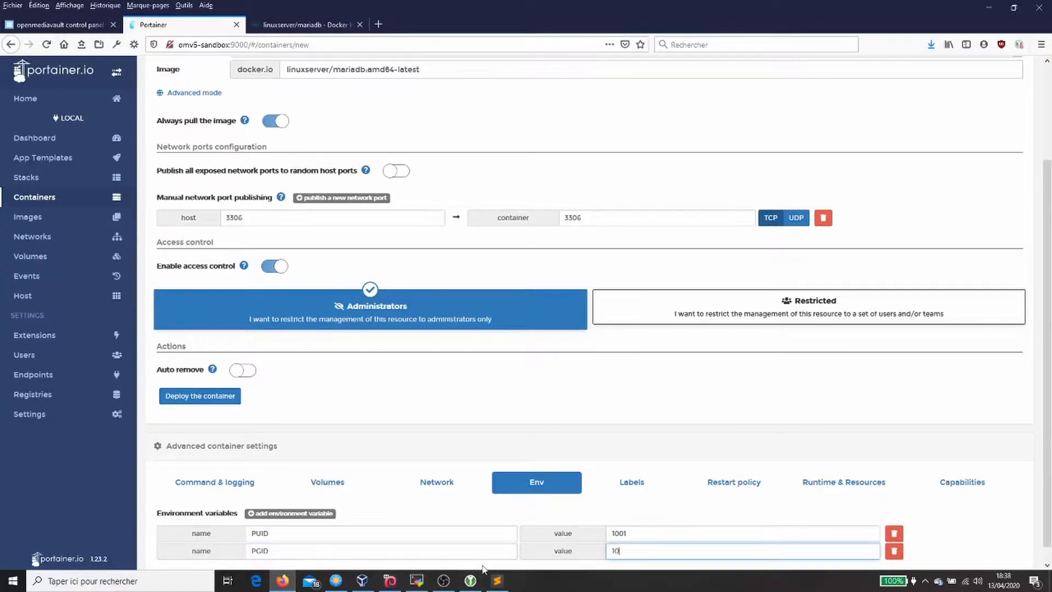
Step: Add the MYSQL_ROOT_PASSWORD variable and enter the root password as its value
left_click(321, 23)
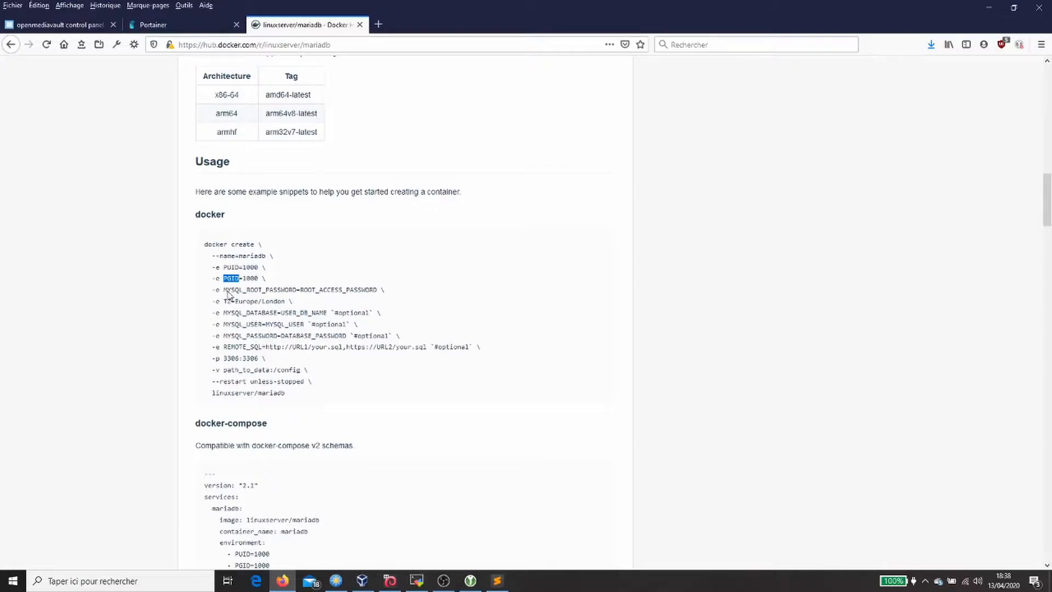
left_click_drag(224, 290, 296, 294)
key("ctrl+c")
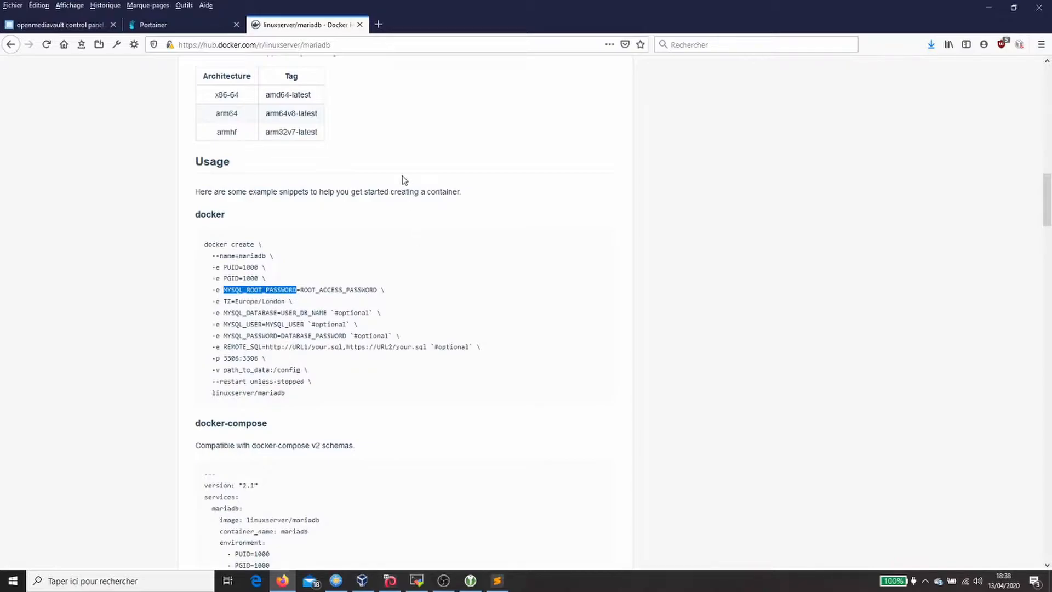
left_click(192, 25)
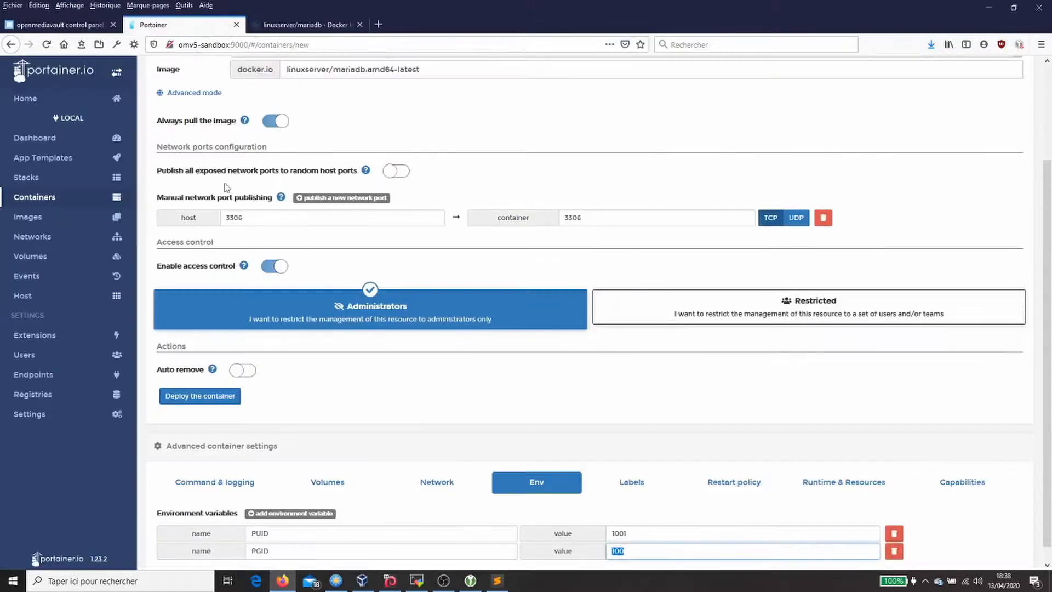
scroll(307, 438, "down", 1)
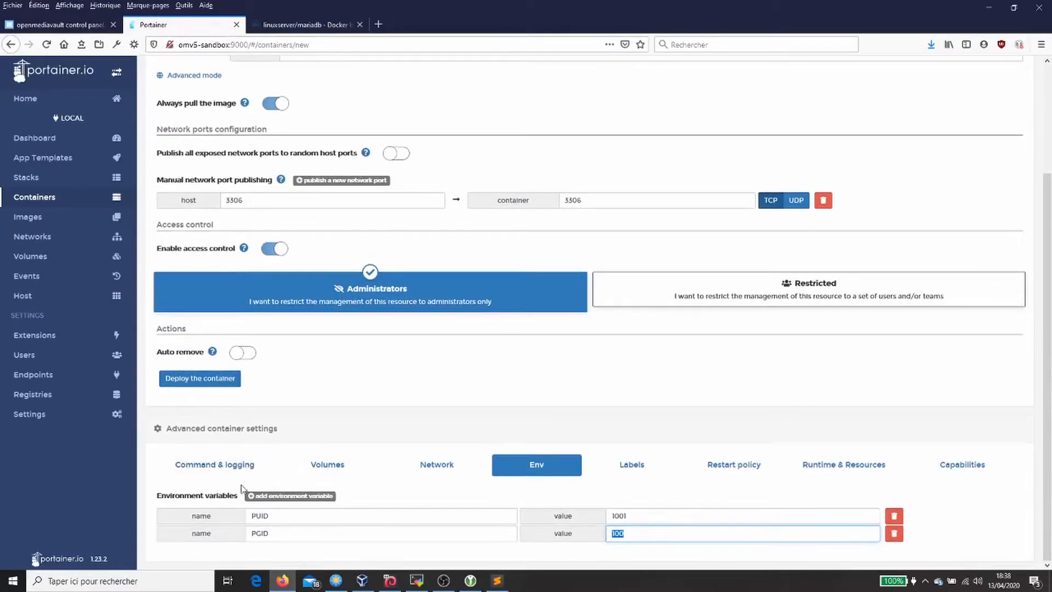
left_click(290, 495)
scroll(352, 527, "down", 1)
left_click(357, 531)
key("ctrl+v")
key("Tab")
type("p")
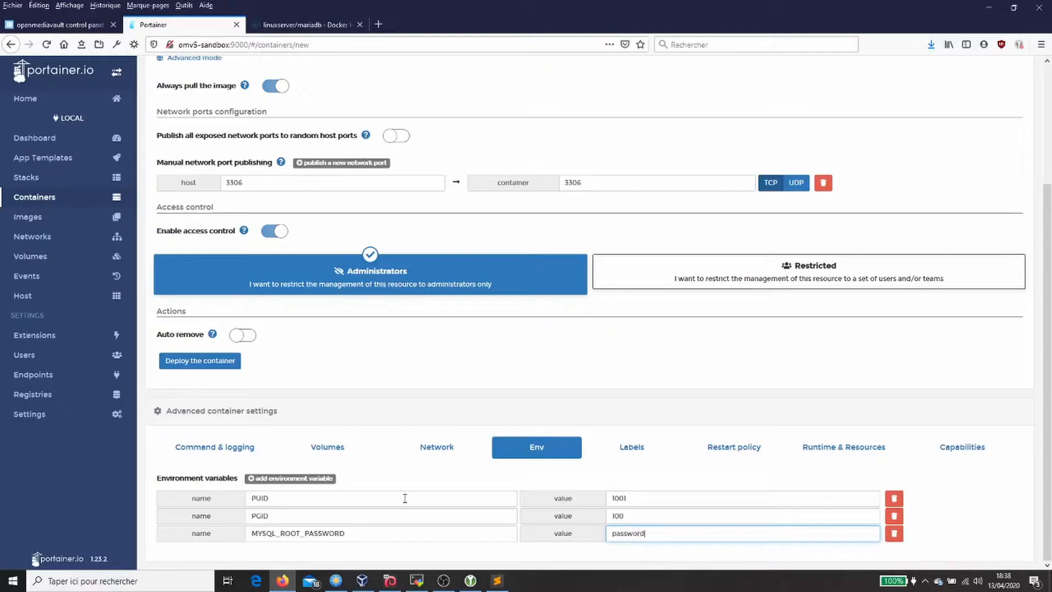
Step: Add the TZ variable with value Europe/Paris
left_click(280, 482)
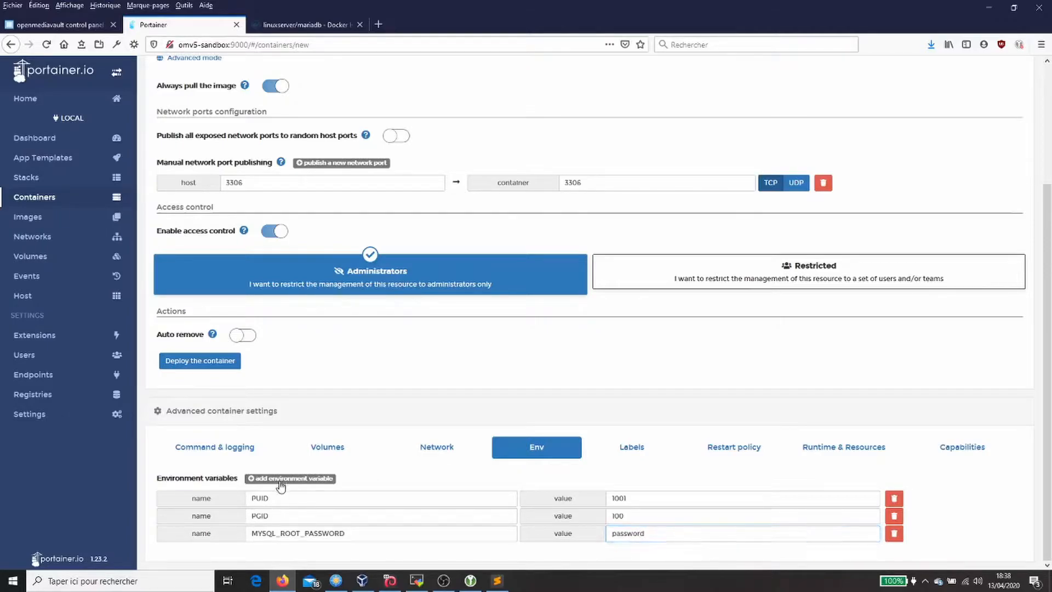
left_click(289, 24)
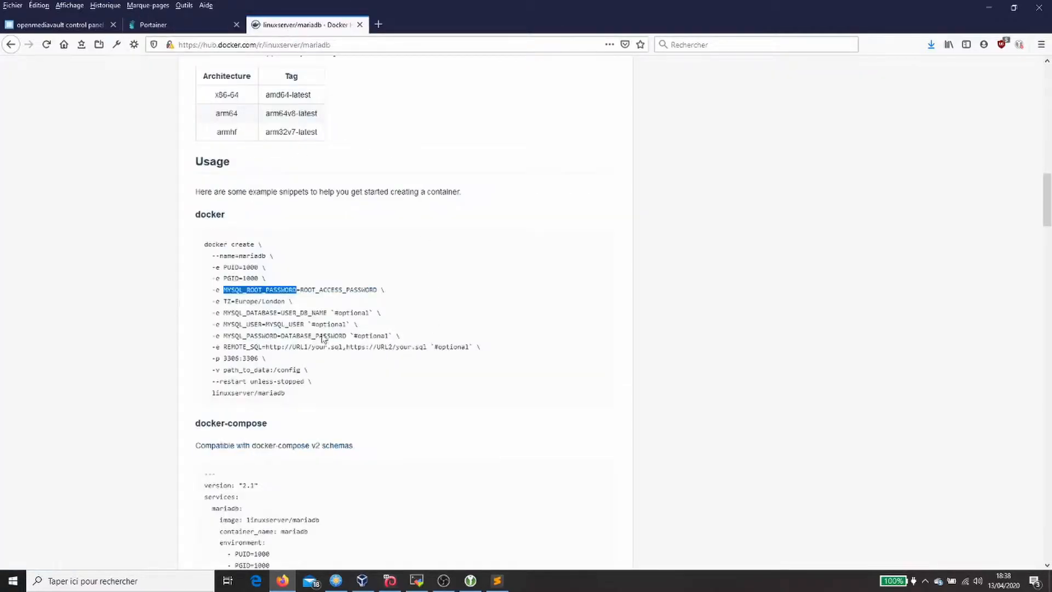
double_click(228, 302)
key("ctrl+c")
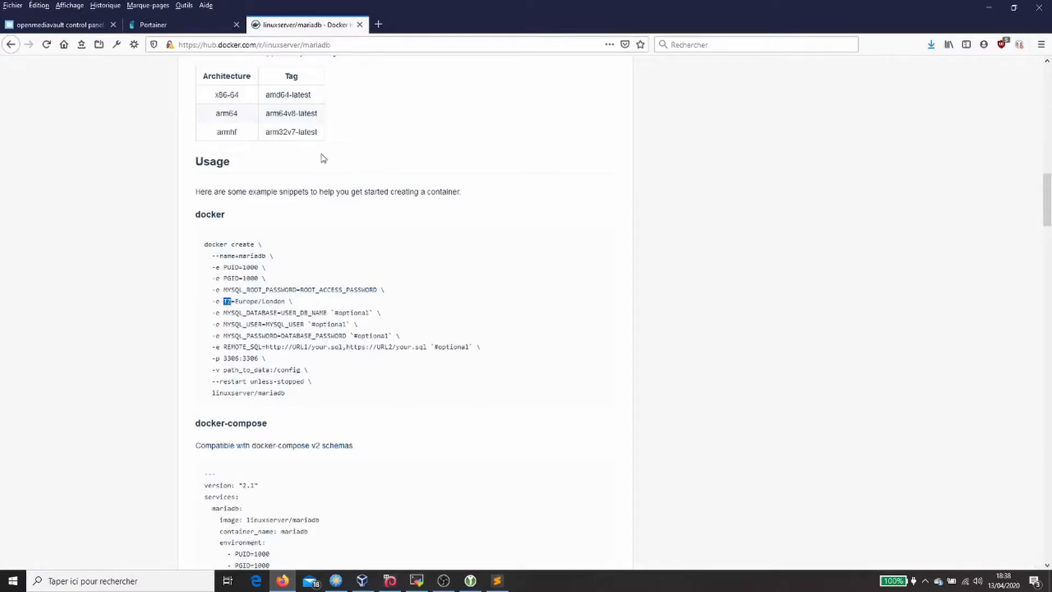
left_click(156, 24)
left_click(360, 553)
key("ctrl+v")
key("Tab")
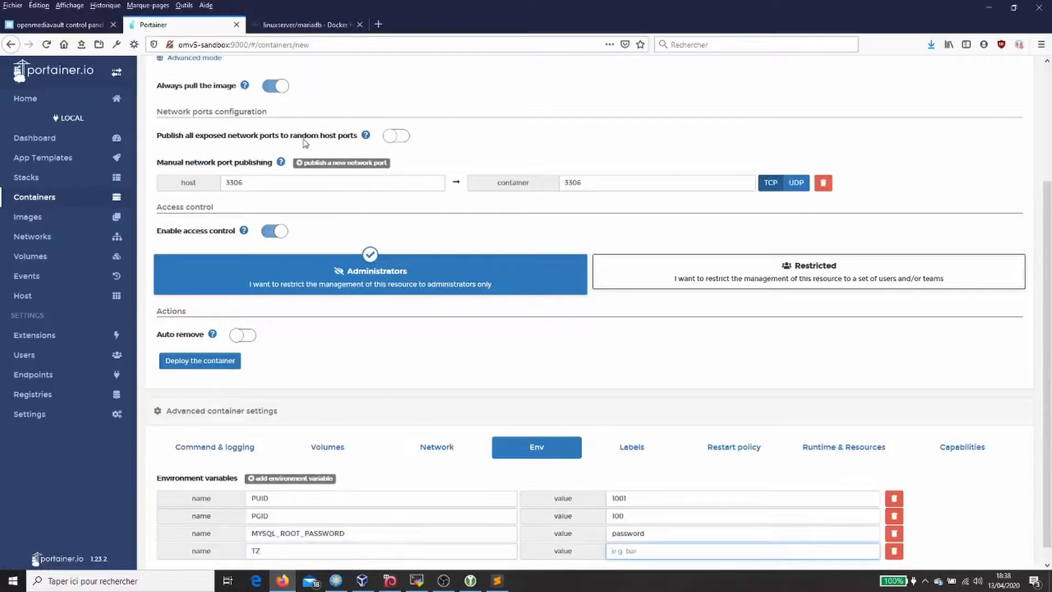
left_click(305, 26)
double_click(247, 302)
key("ctrl+c")
left_click(179, 22)
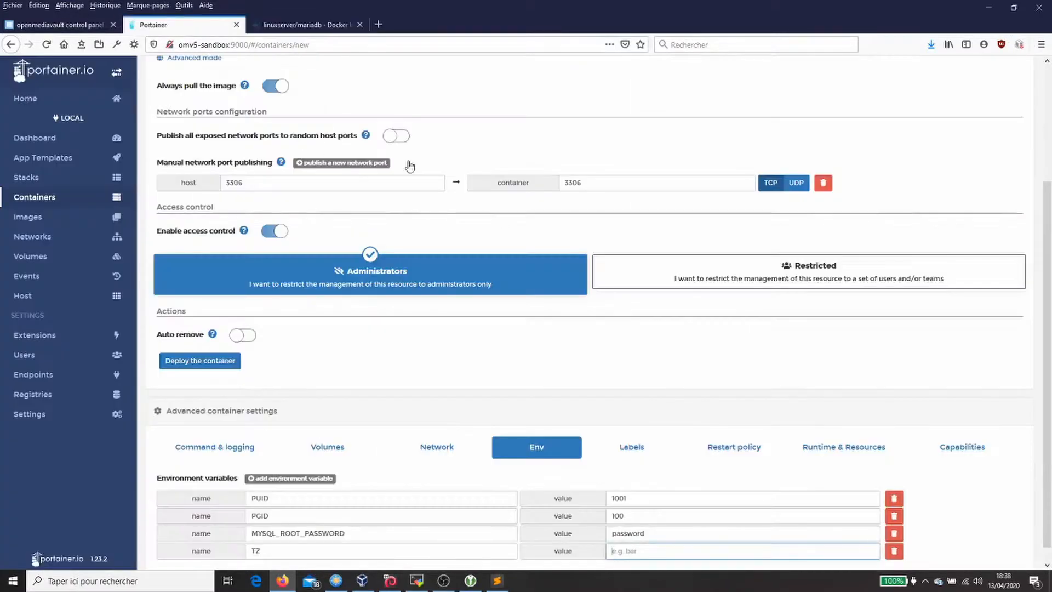
key("ctrl+v")
type("/Paris")
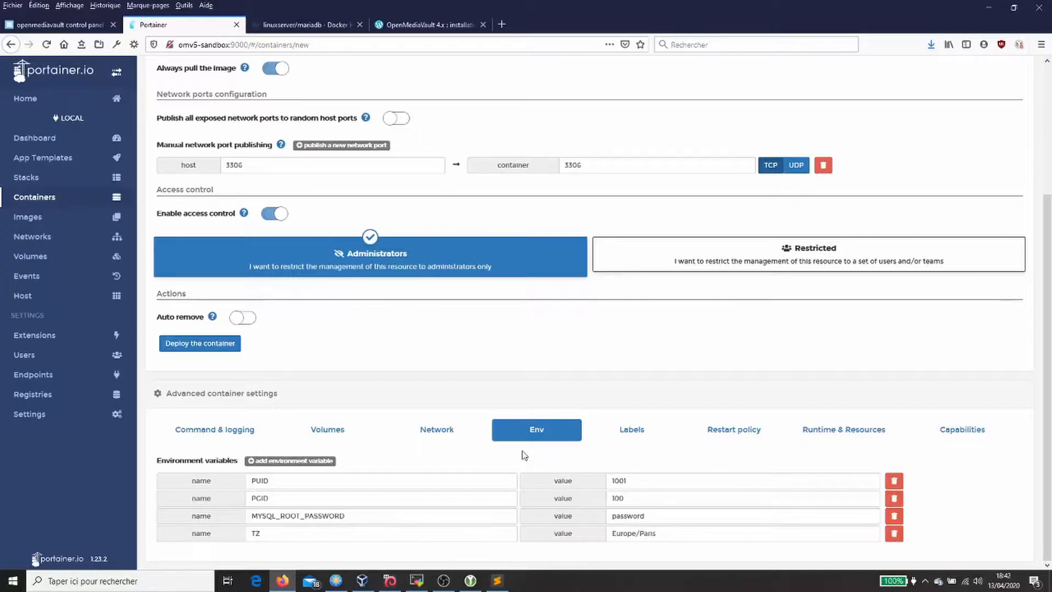
Step: Add a volume mapping with container path /config copied from the docs
left_click(341, 432)
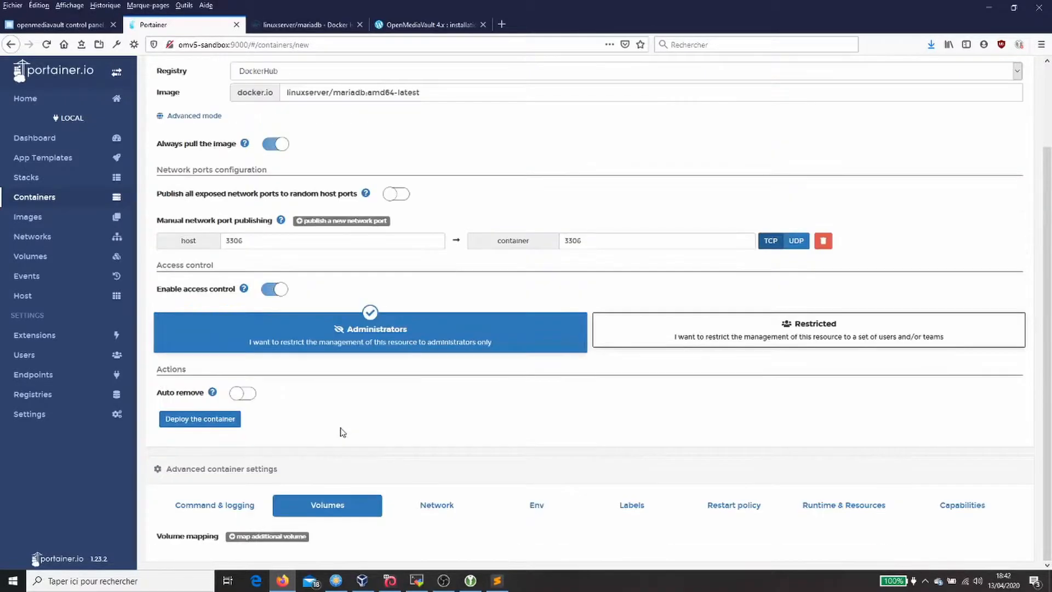
left_click(328, 24)
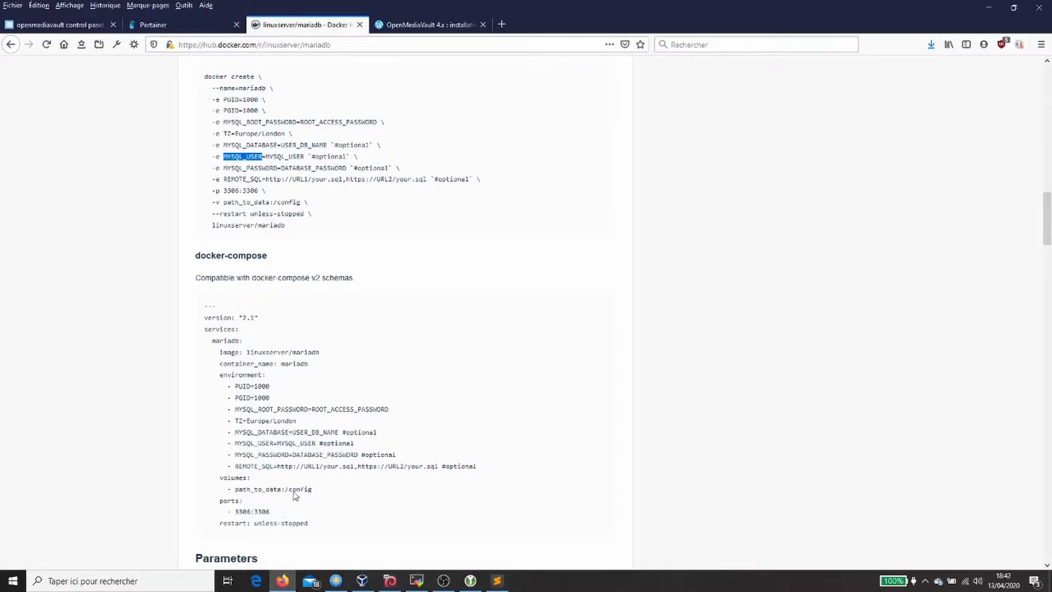
left_click_drag(285, 492, 315, 494)
key("ctrl+c")
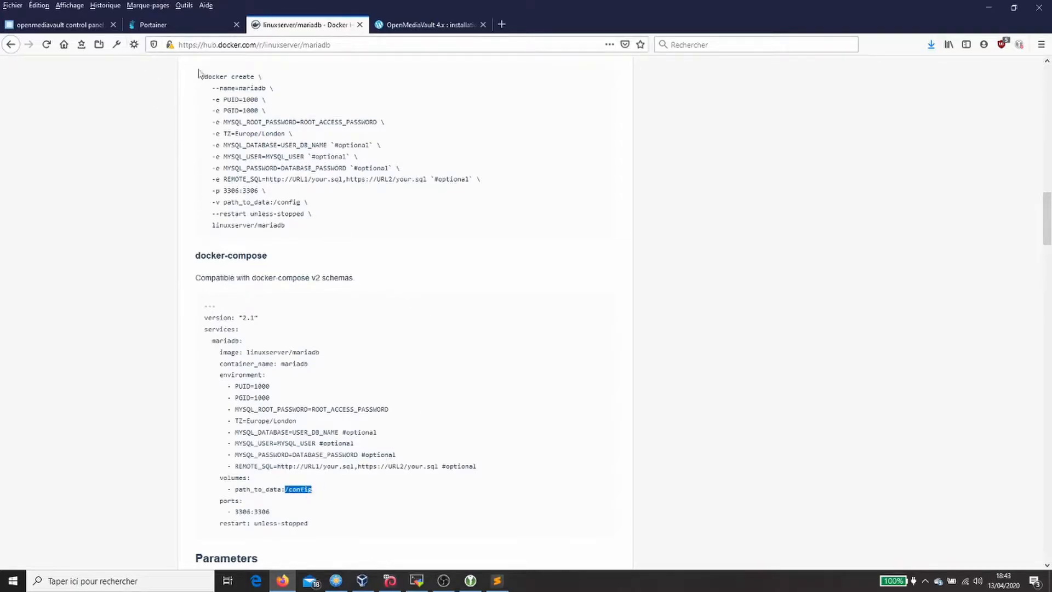
key("ctrl+Page_Up")
left_click(300, 539)
scroll(351, 523, "down", 2)
left_click(368, 513)
key("ctrl+v")
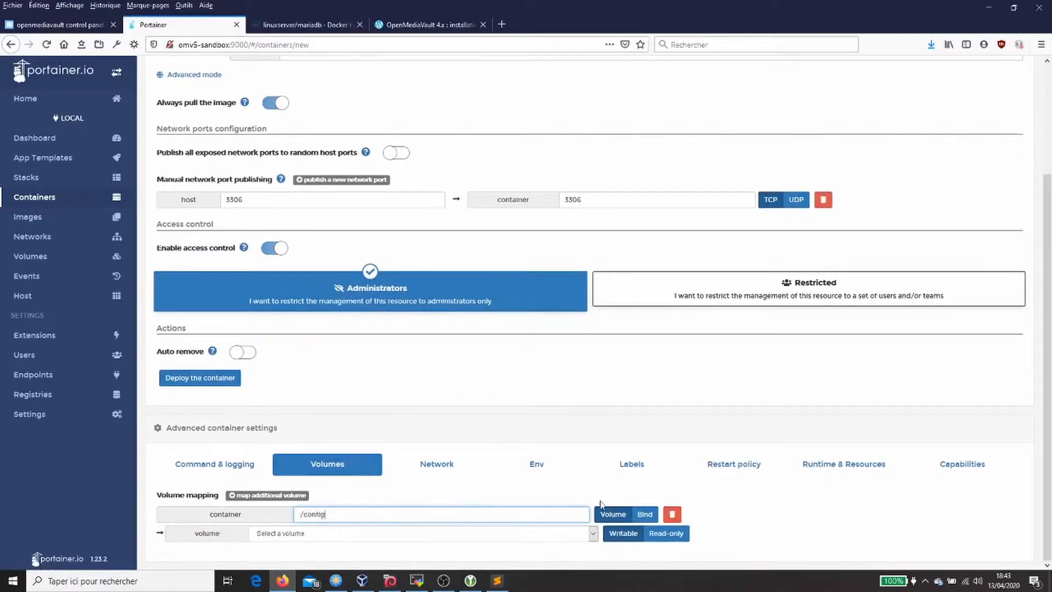
Step: Bind /config to the host folder docker_data/mariadb/config
left_click(644, 513)
left_click(409, 533)
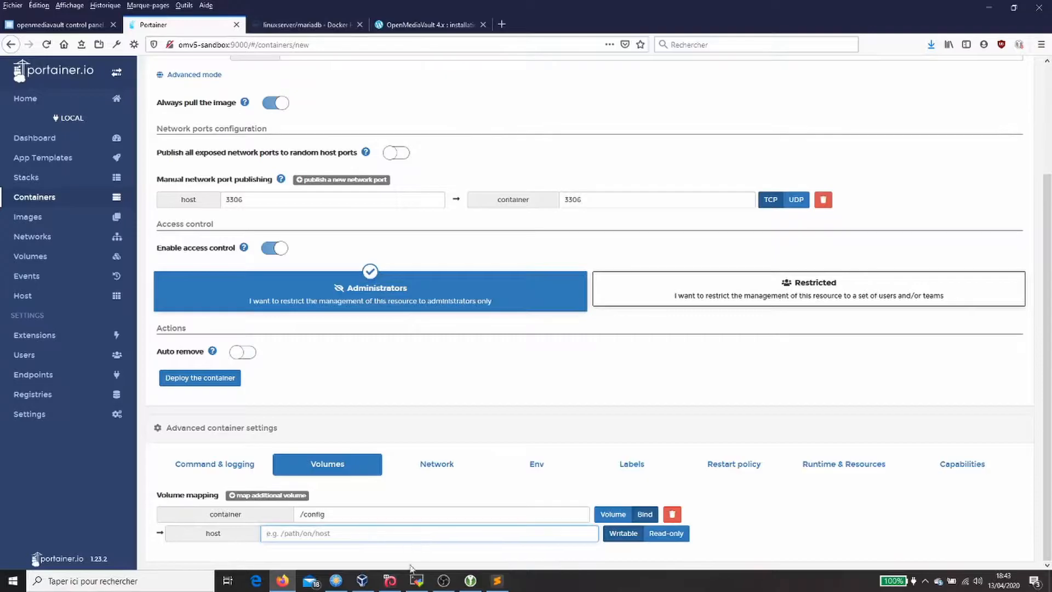
left_click(418, 581)
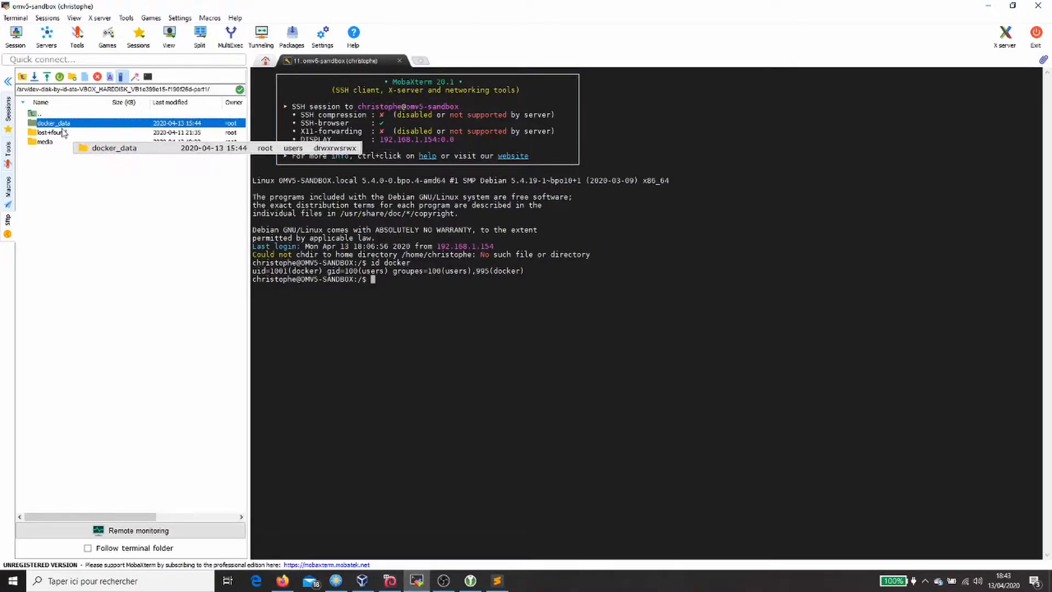
left_click(137, 89)
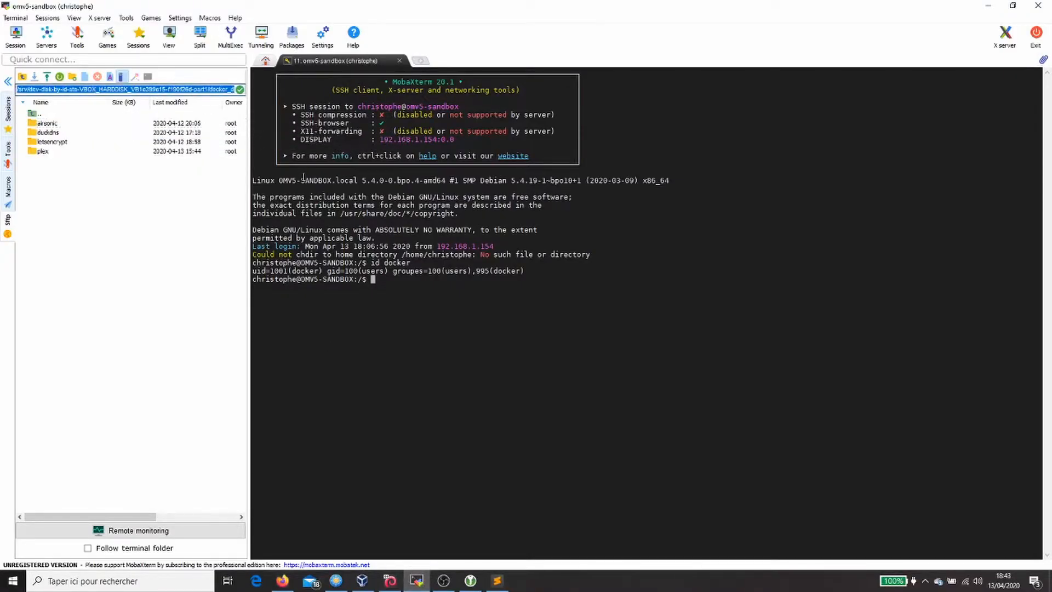
left_click(282, 580)
type("/srv/dev-disk-by-id-ata-VBOX_HARDDISK_VB1e399e15-f190f26d-part1/docker_data/")
type("m")
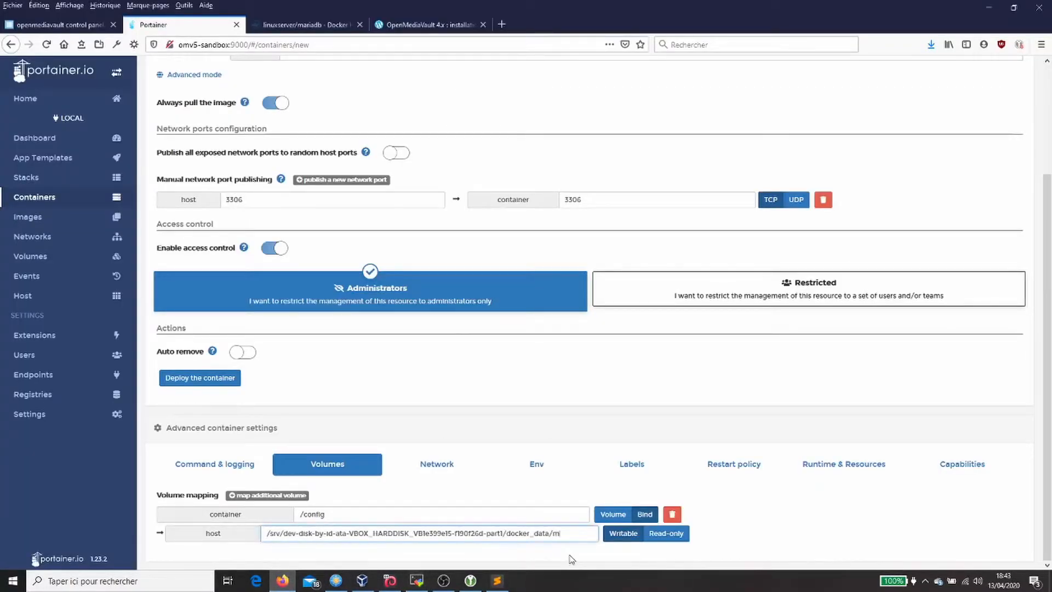
type("ariadb/config")
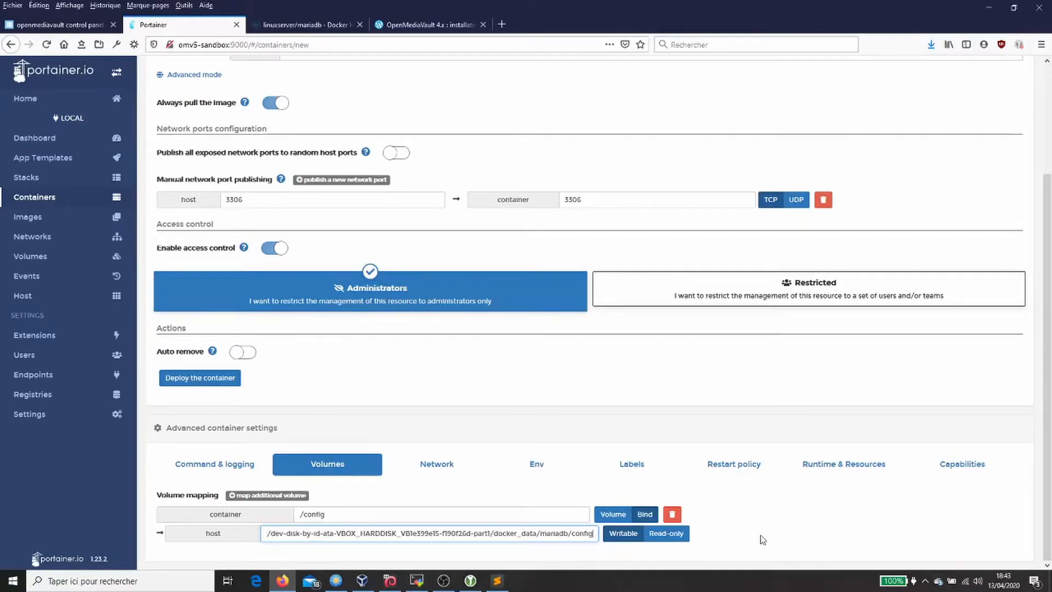
left_click(748, 466)
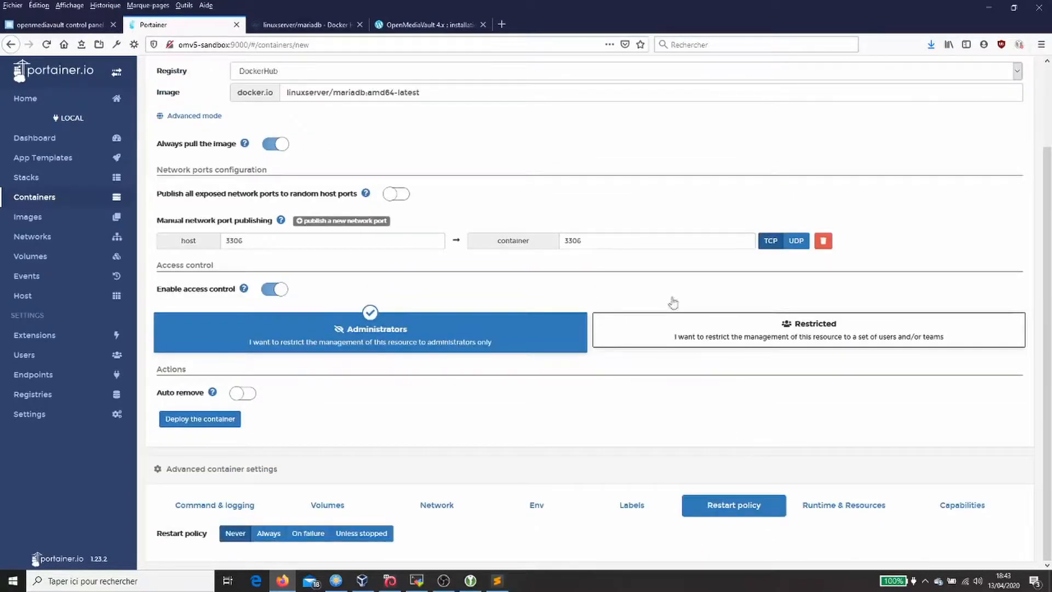
Step: Set the restart policy to Unless stopped and deploy the mariadb container
left_click(322, 24)
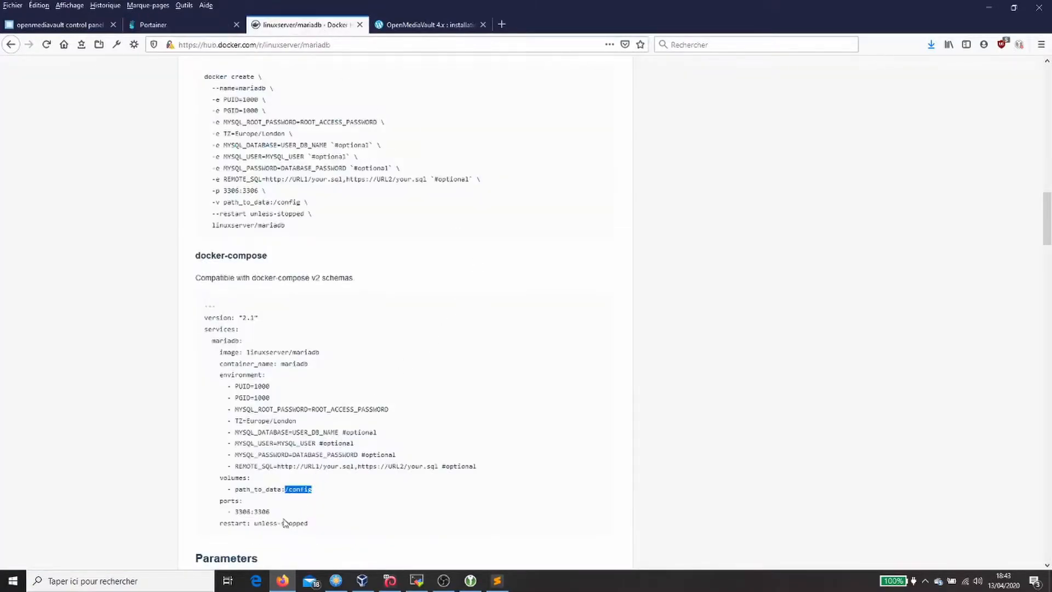
left_click(186, 26)
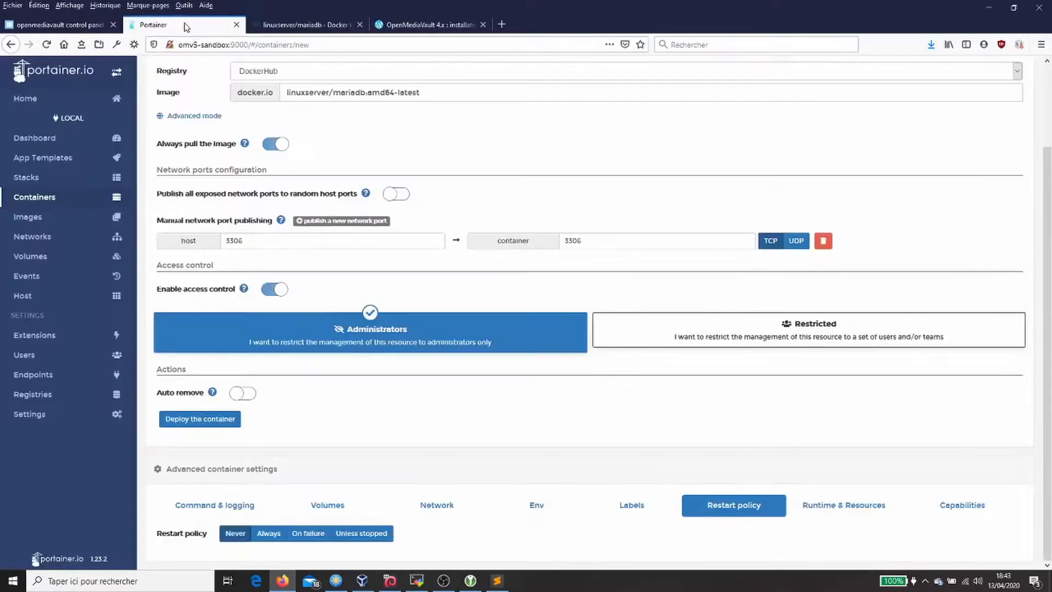
left_click(362, 534)
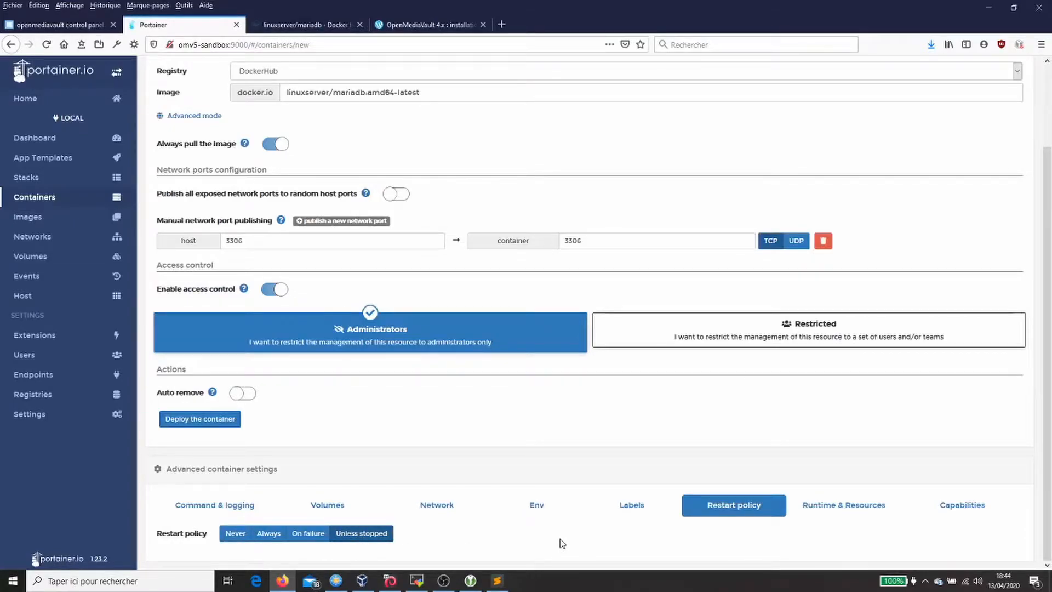
left_click(225, 420)
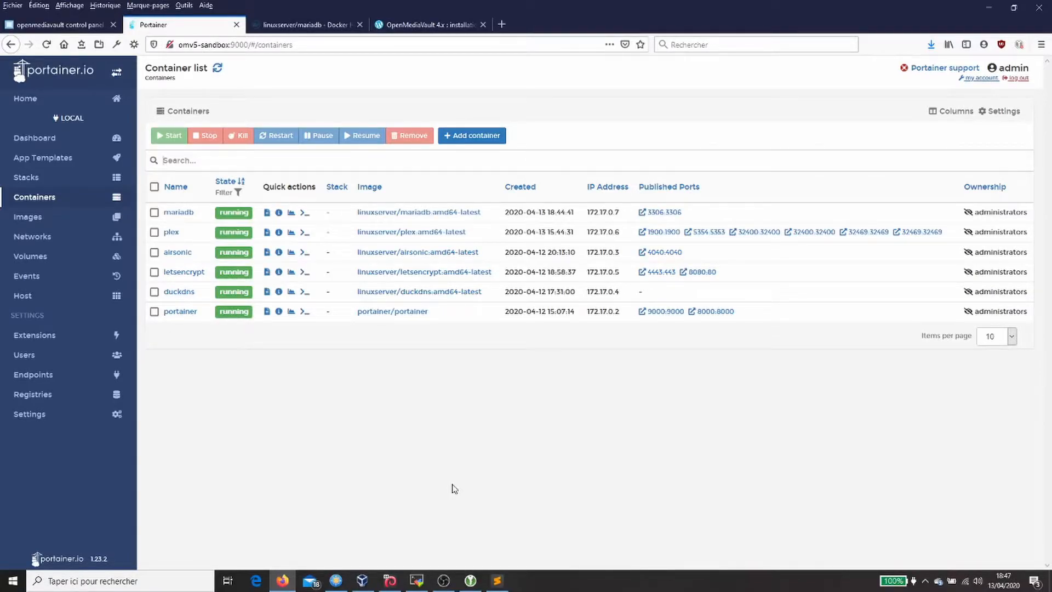
Step: Copy the 'sudo nano custom.cnf' command from cmd.md and run it in the SSH terminal
left_click(419, 582)
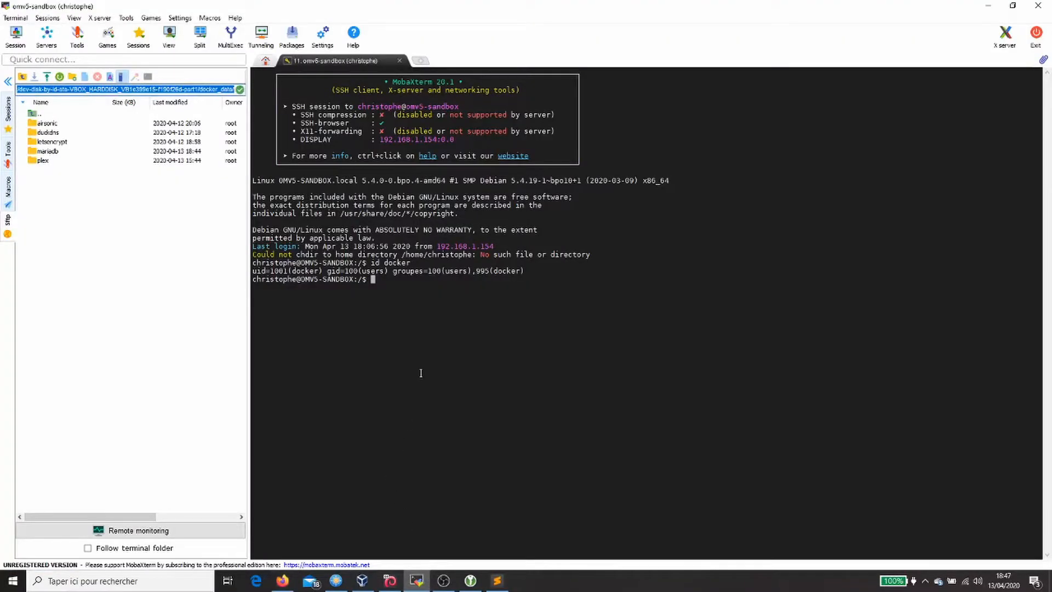
left_click(497, 580)
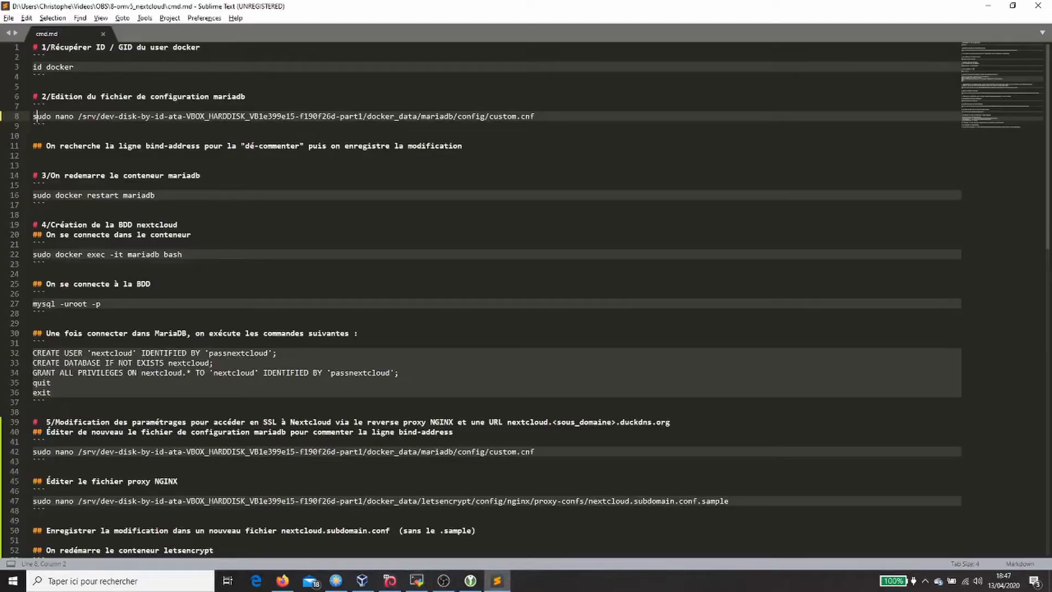
left_click_drag(534, 116, 32, 116)
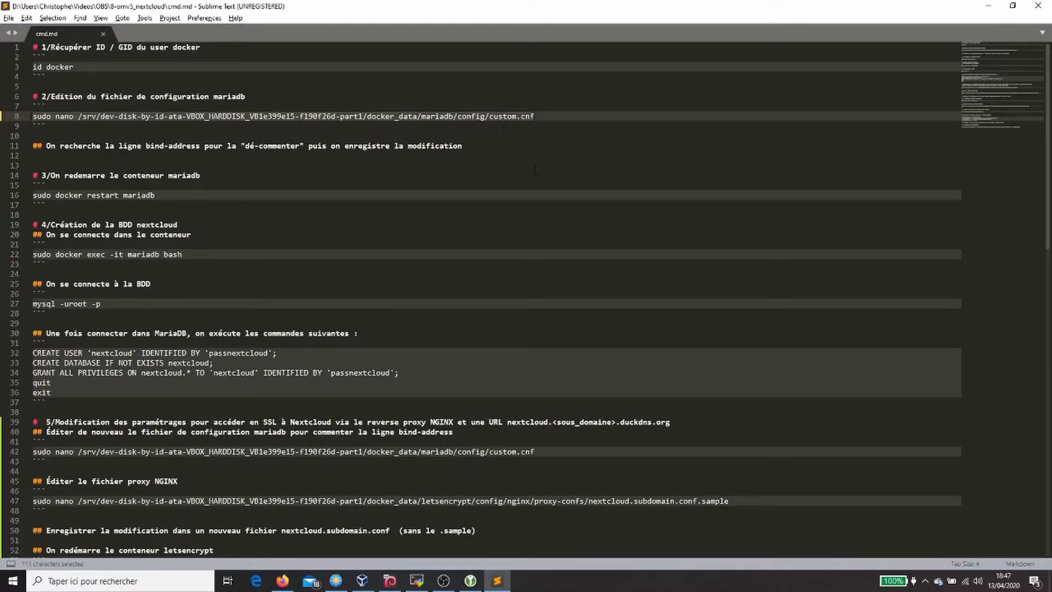
key("ctrl+c")
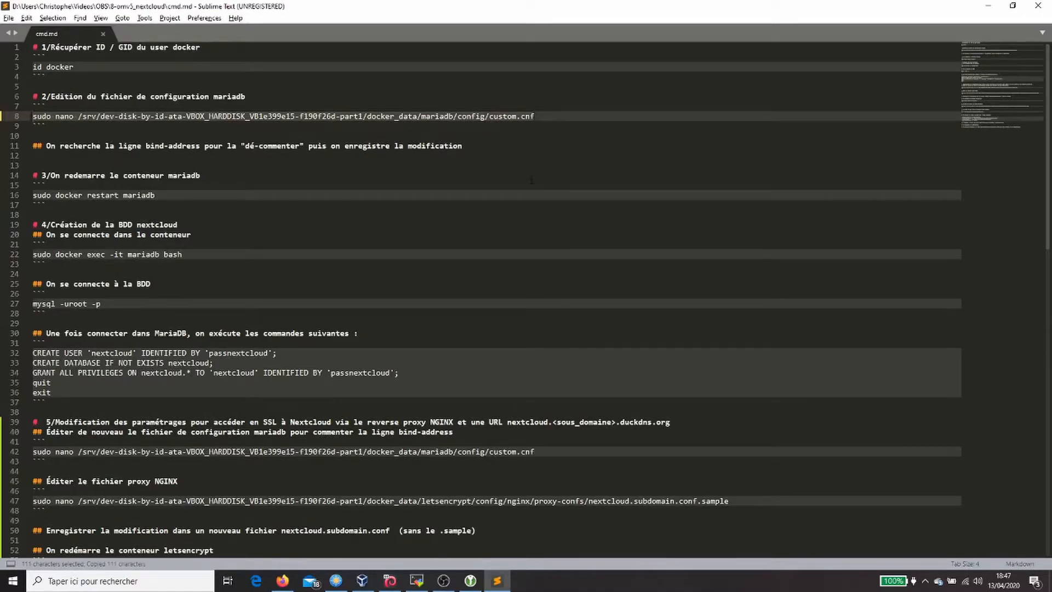
left_click(425, 584)
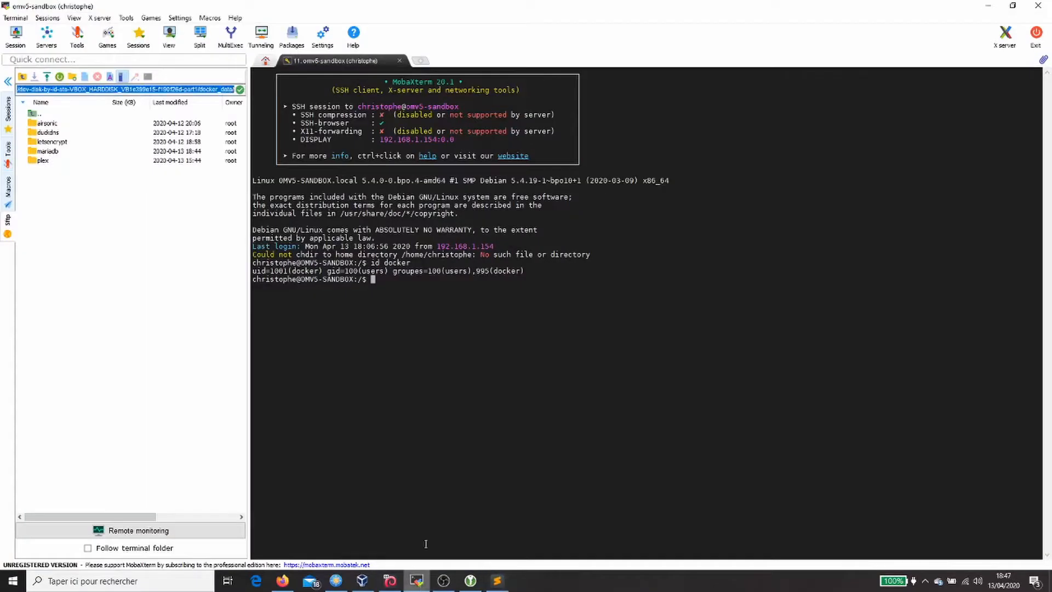
right_click(391, 328)
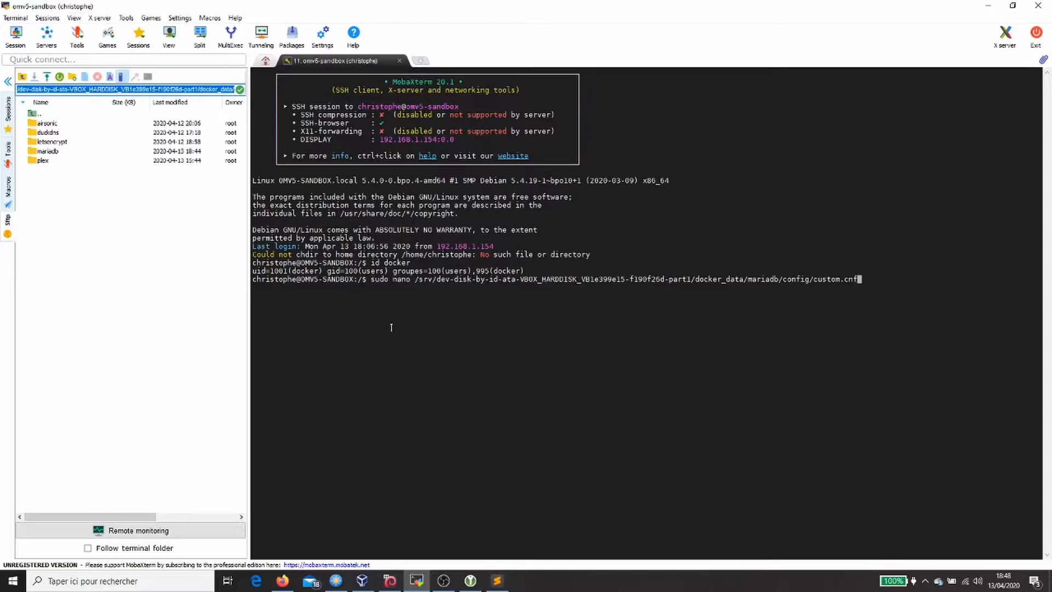
left_click(858, 281)
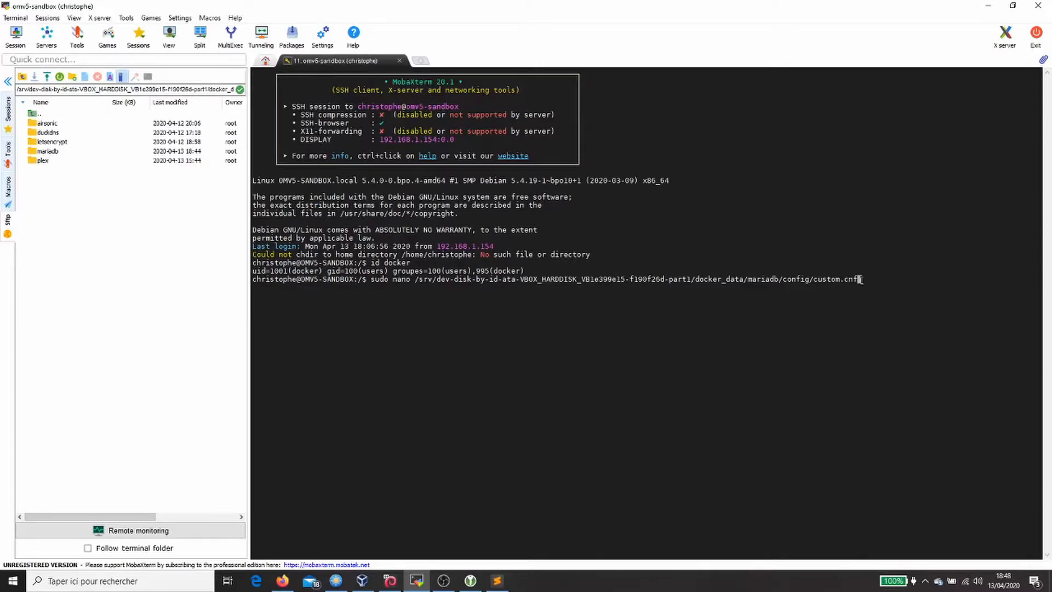
key("Return")
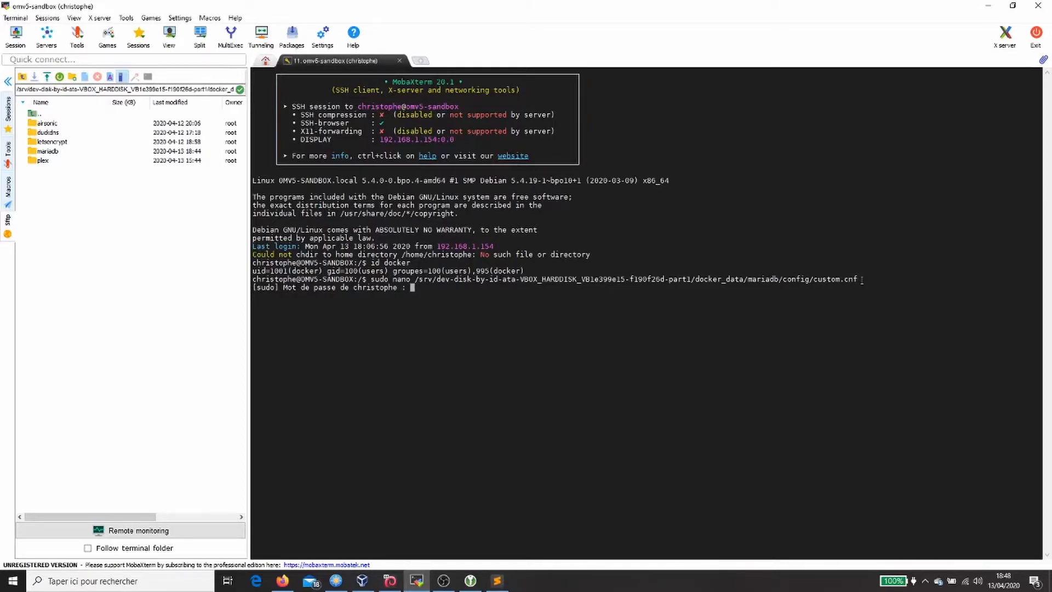
Step: Enter the sudo password and search custom.cnf for bind-address in nano
key("Return")
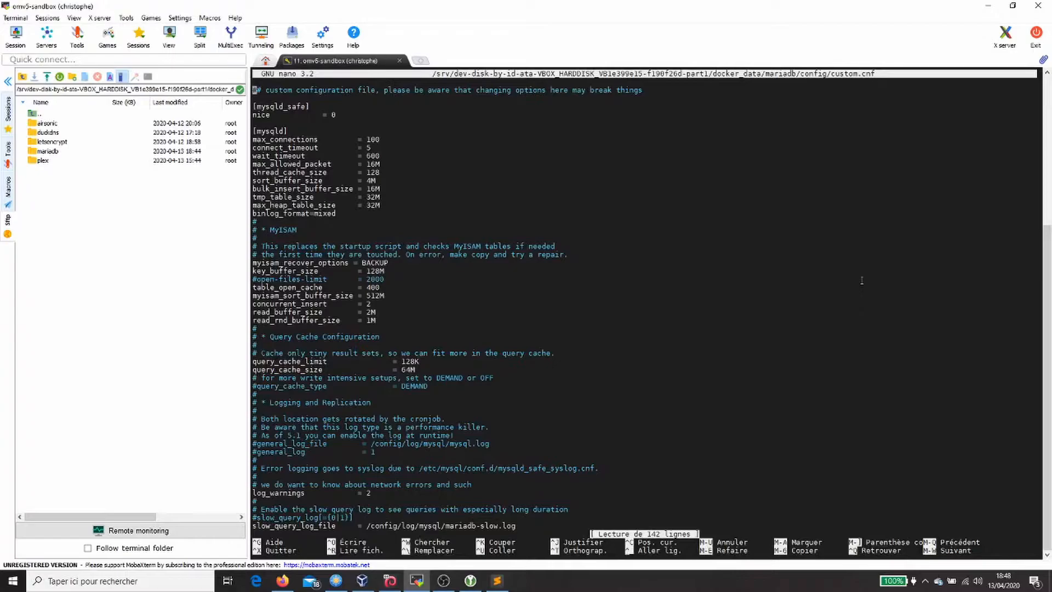
left_click(497, 581)
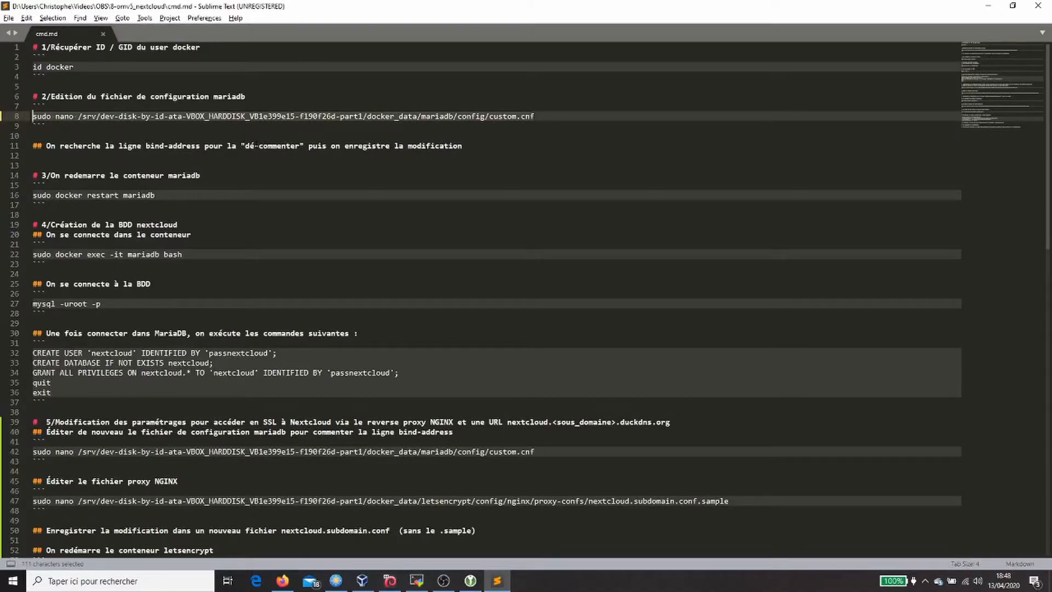
left_click_drag(146, 146, 201, 146)
key("ctrl+c")
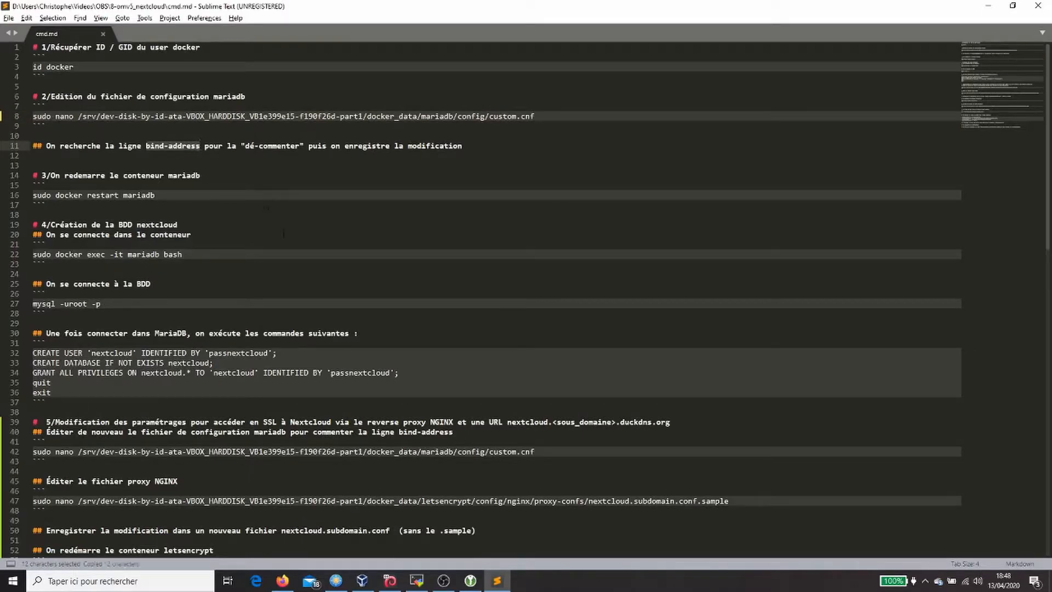
left_click(417, 582)
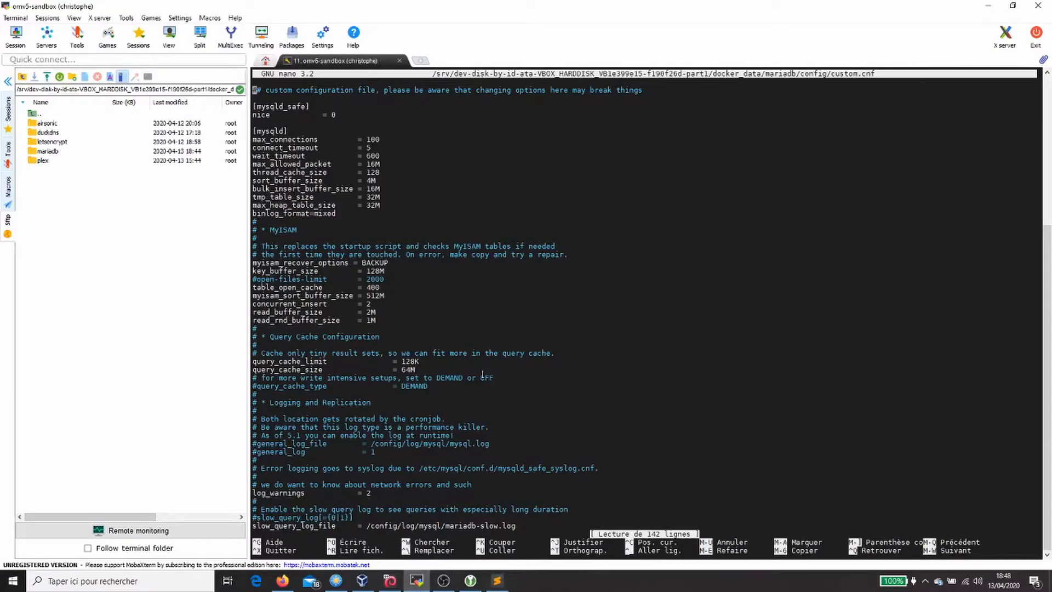
key("ctrl+w")
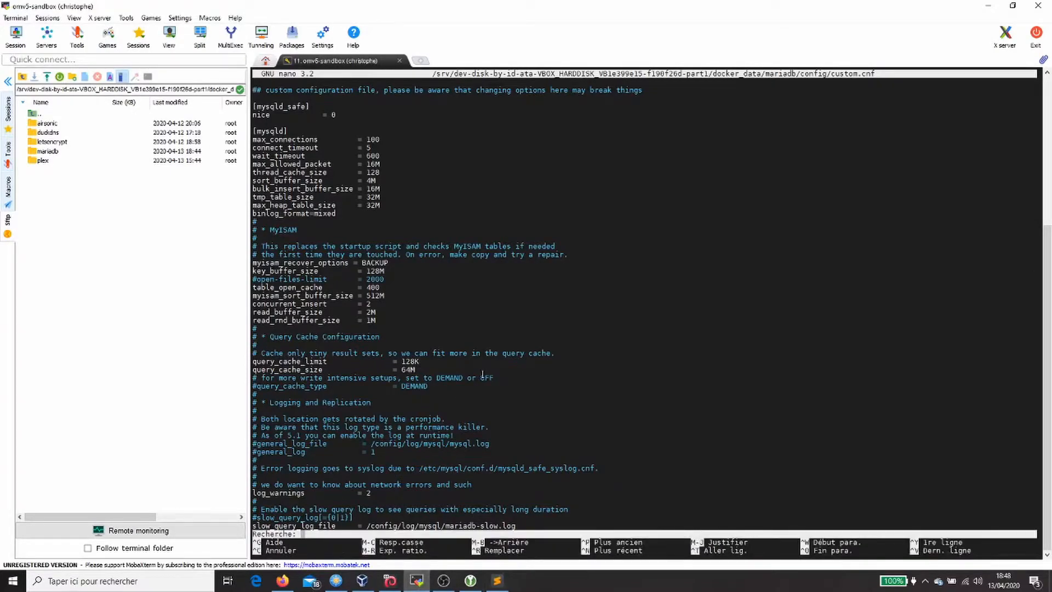
right_click(482, 375)
key("Return")
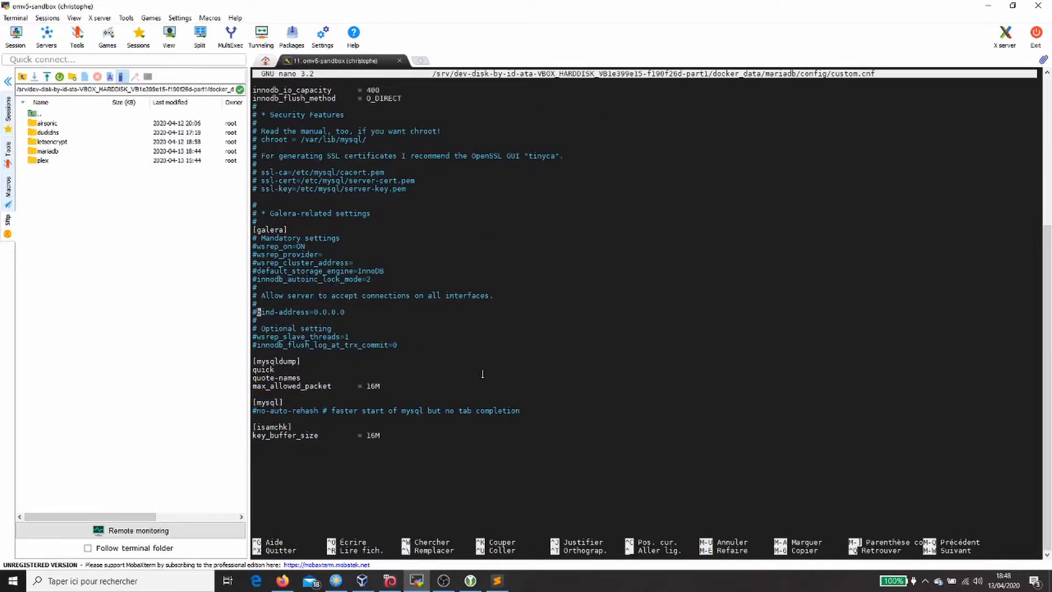
Step: Uncomment bind-address=0.0.0.0, save custom.cnf and exit nano
key("BackSpace")
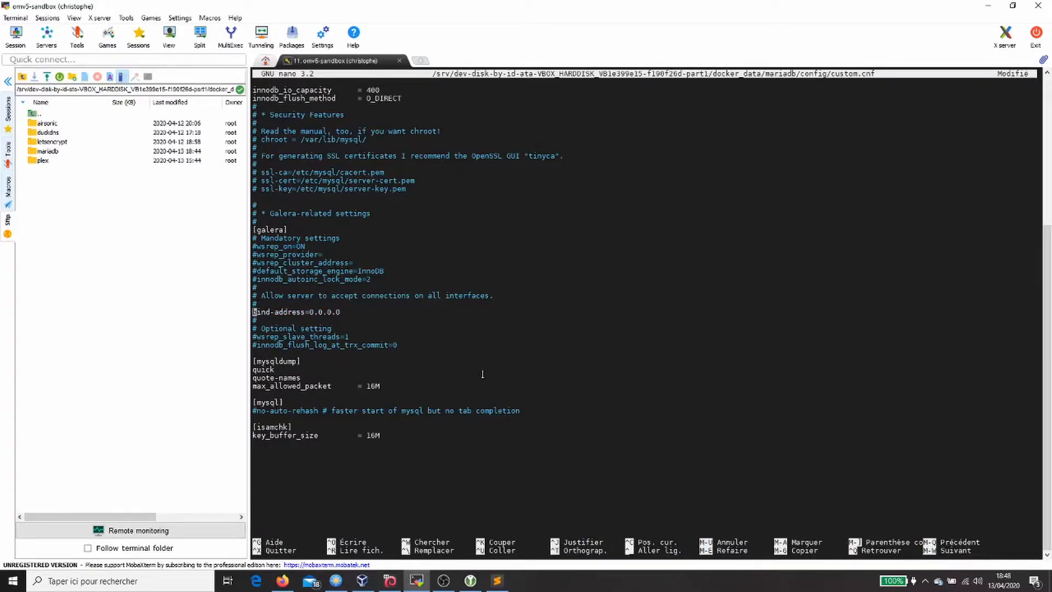
key("ctrl+o")
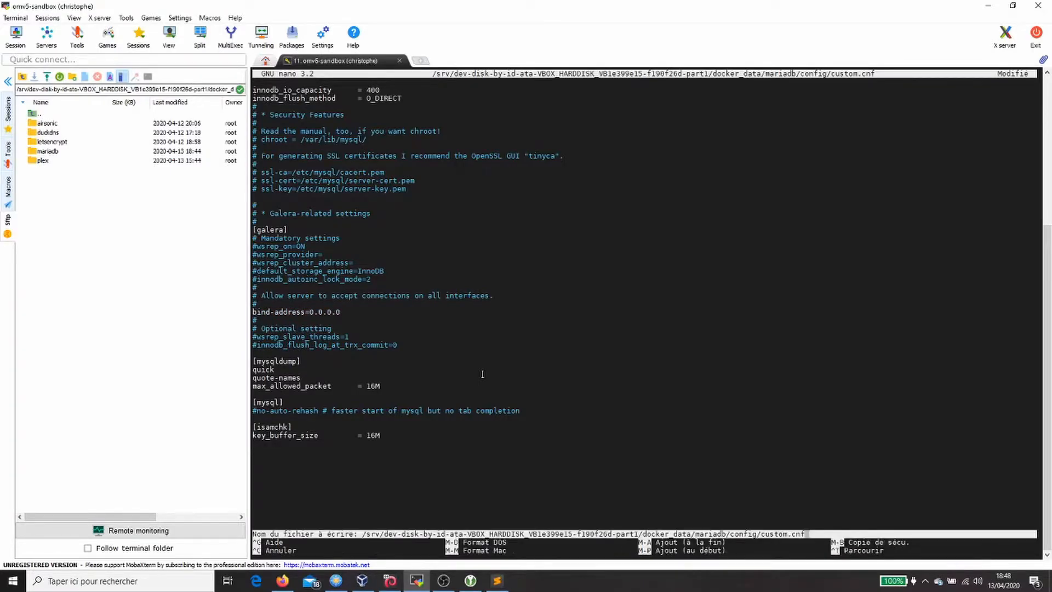
key("Return")
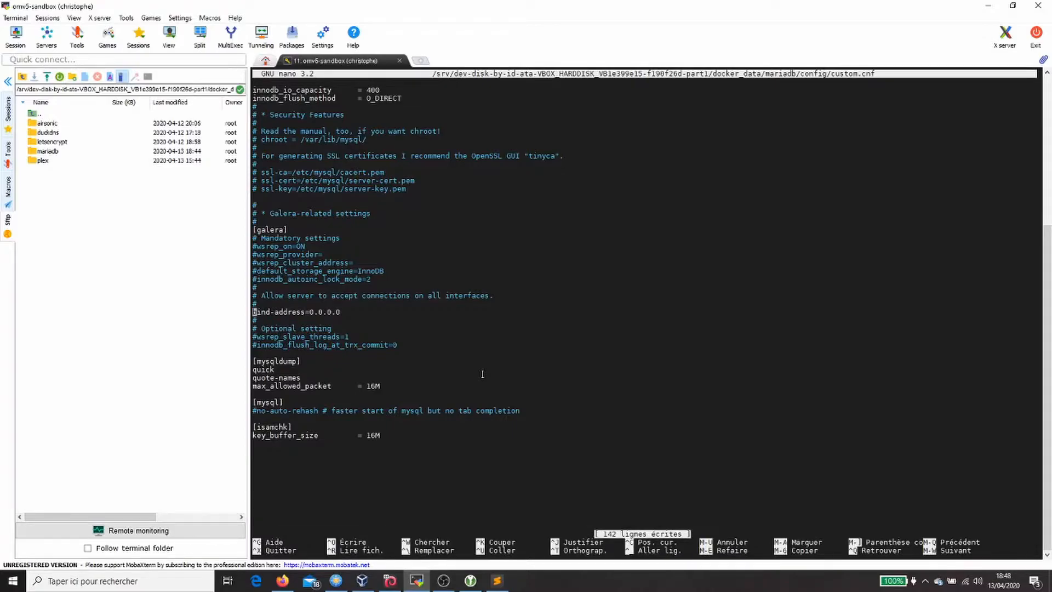
key("ctrl+x")
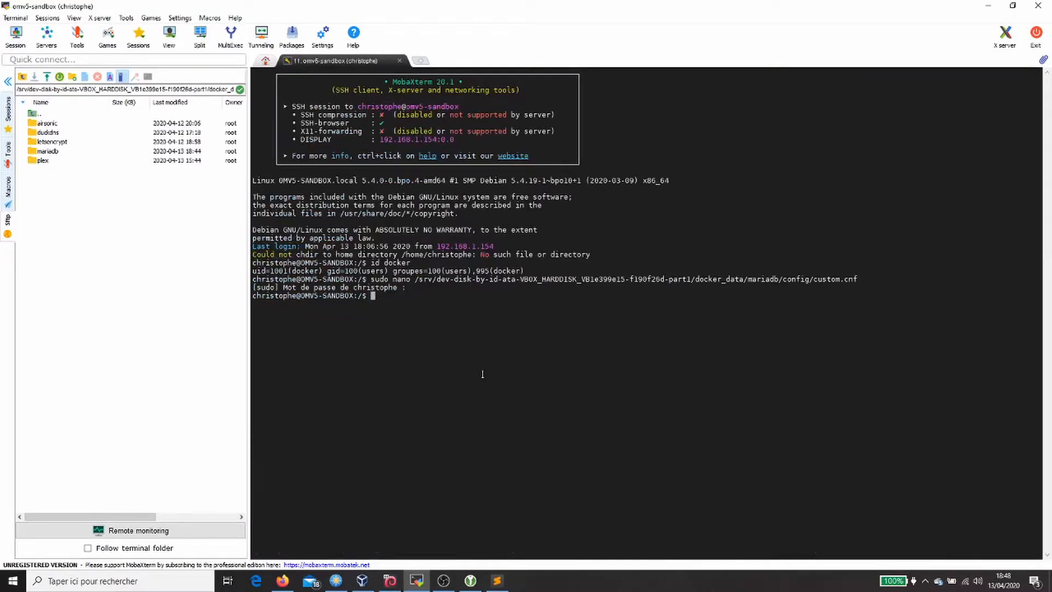
Step: Copy the 'sudo docker restart mariadb' command from line 16 of cmd.md
left_click(497, 580)
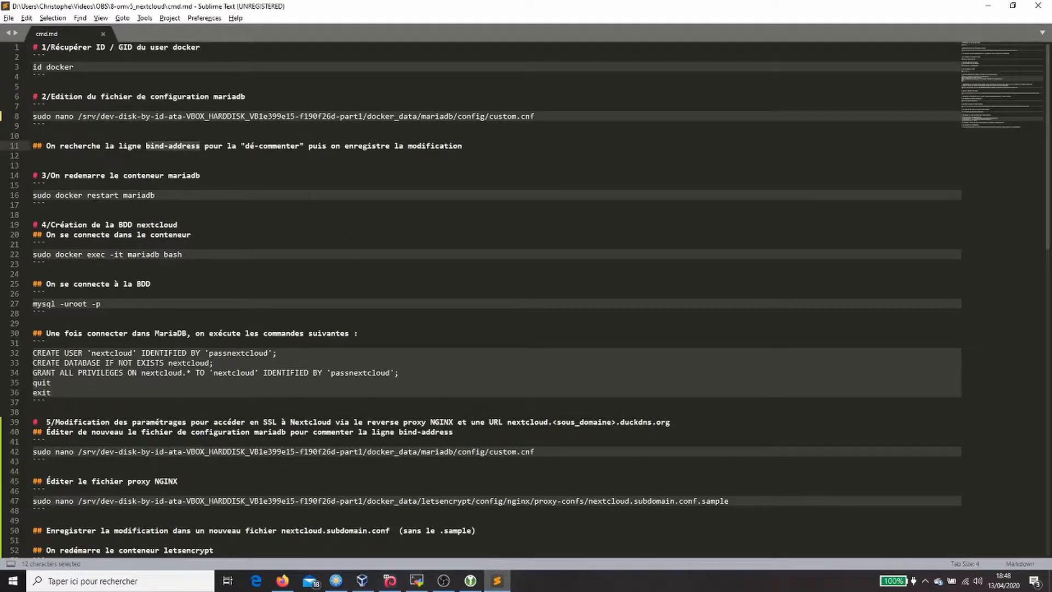
left_click(185, 176)
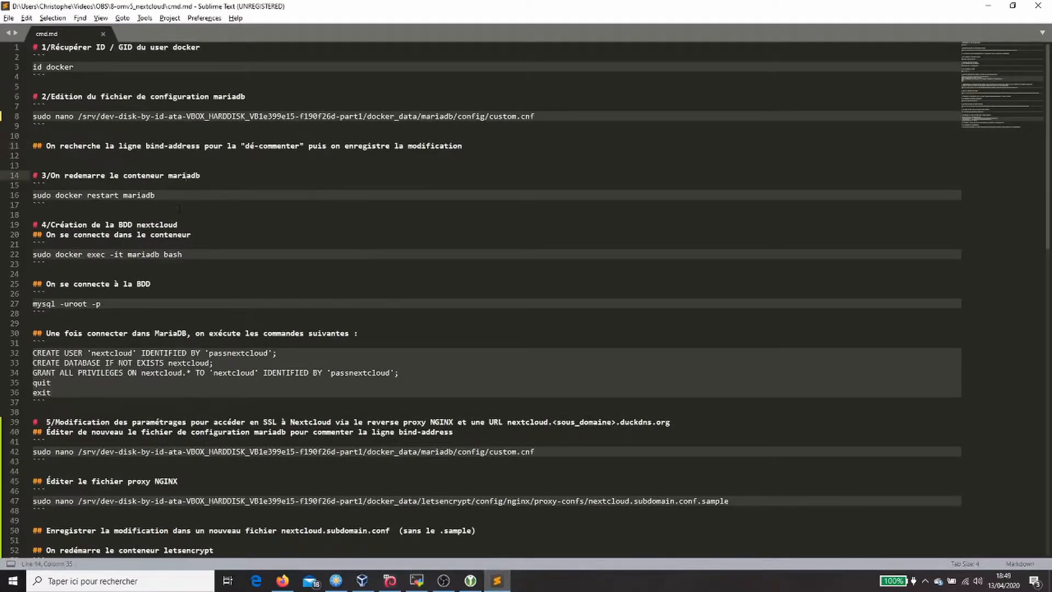
left_click_drag(158, 196, 32, 196)
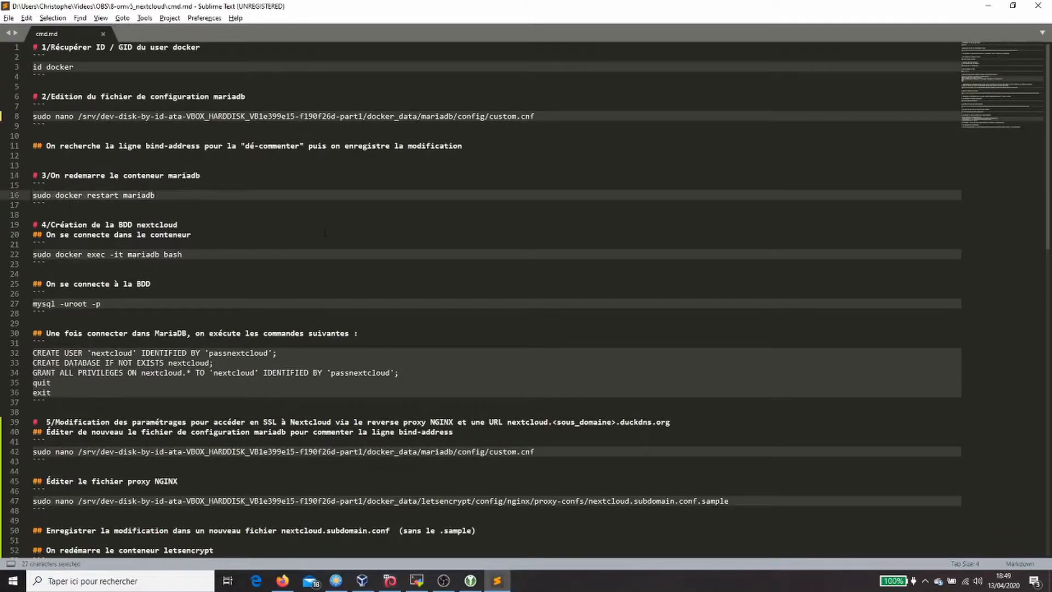
key("ctrl+c")
key("alt+Tab")
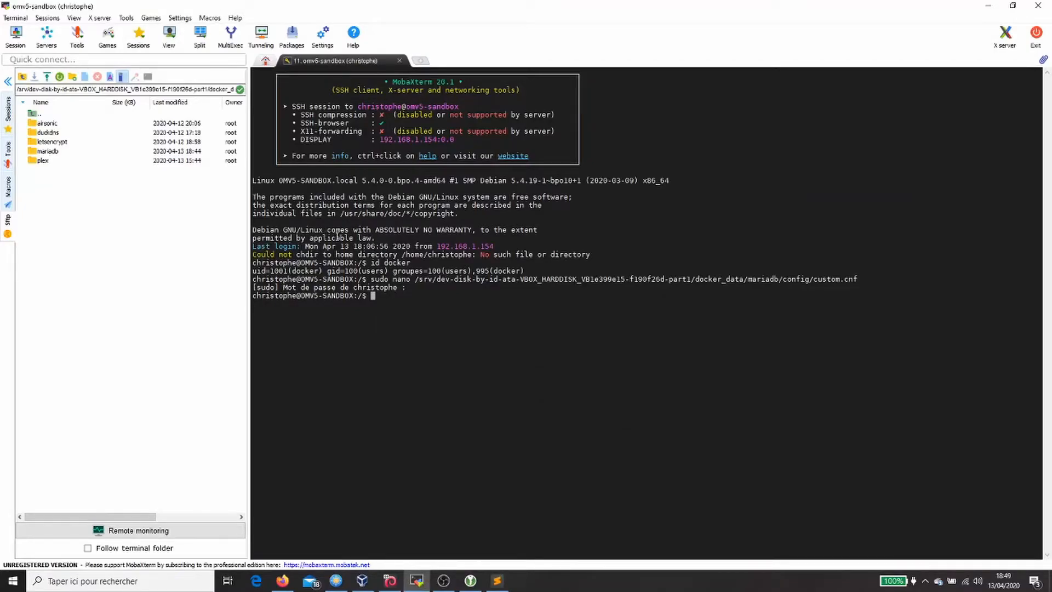
Step: Run sudo docker restart mariadb in the terminal, then select the container shell command on line 22
right_click(337, 237)
key("Return")
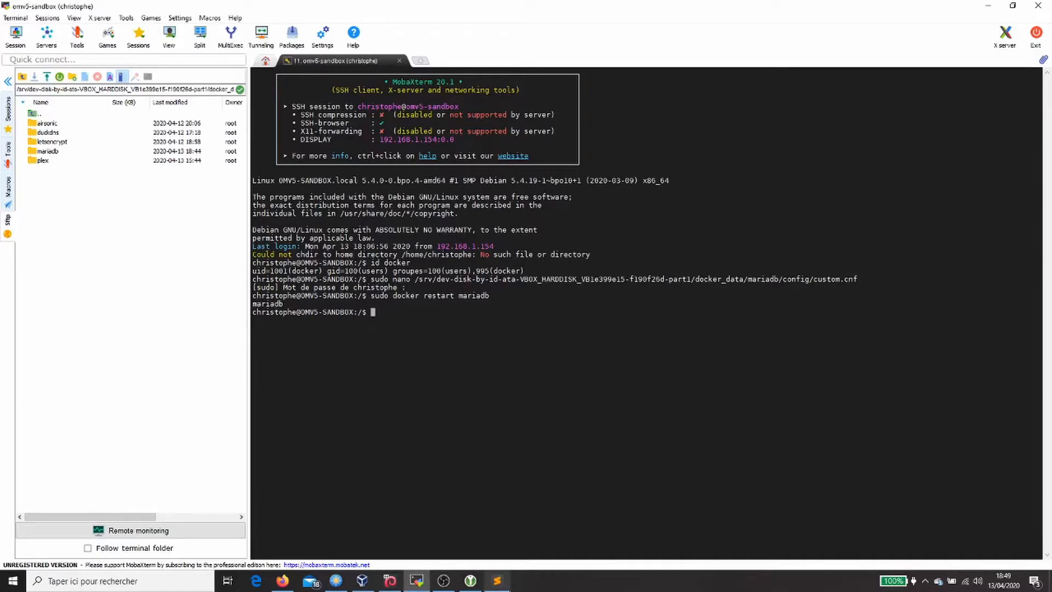
left_click(497, 580)
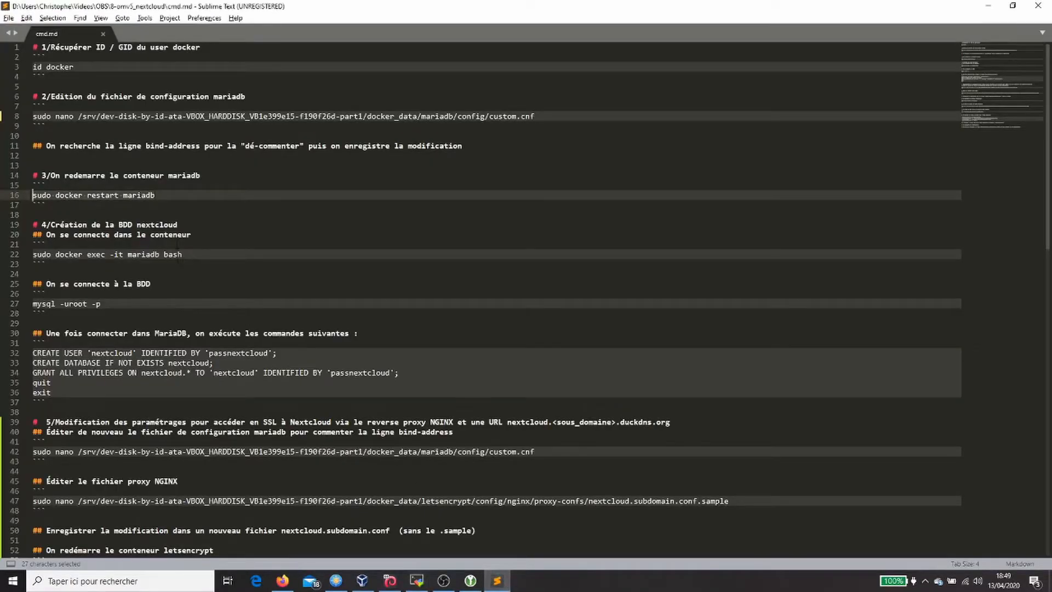
left_click_drag(191, 256, 32, 254)
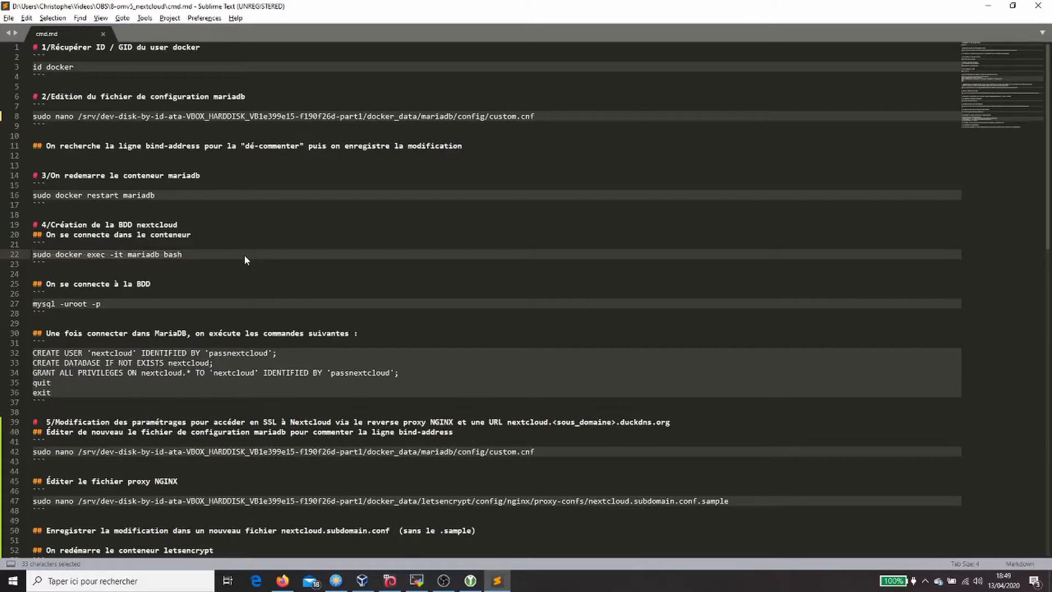
key("alt+Tab")
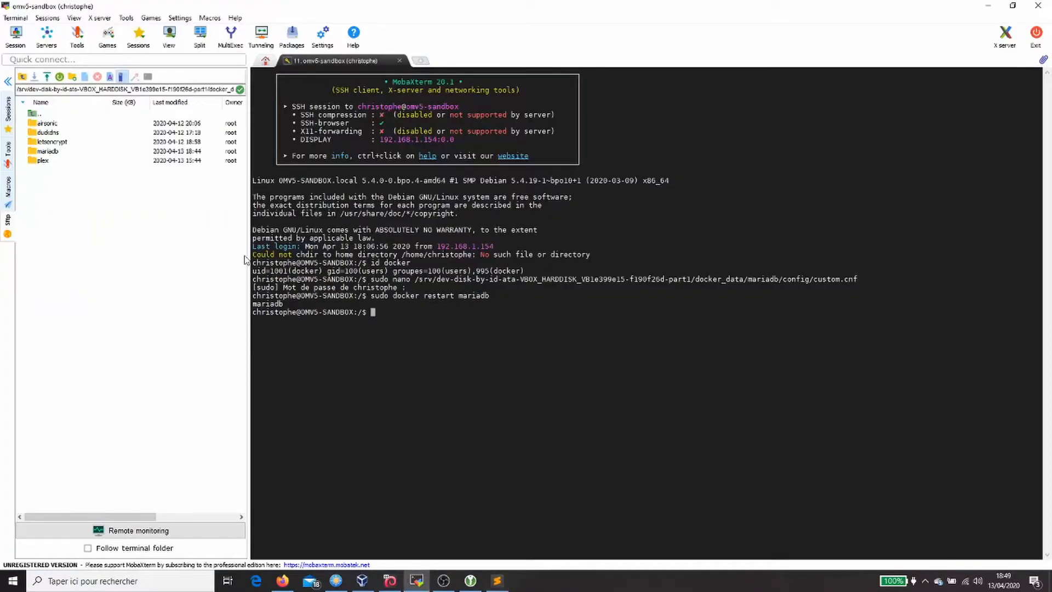
Step: Open a bash shell in the mariadb container with docker exec, then run mysql -uroot -p
key("shift+Insert")
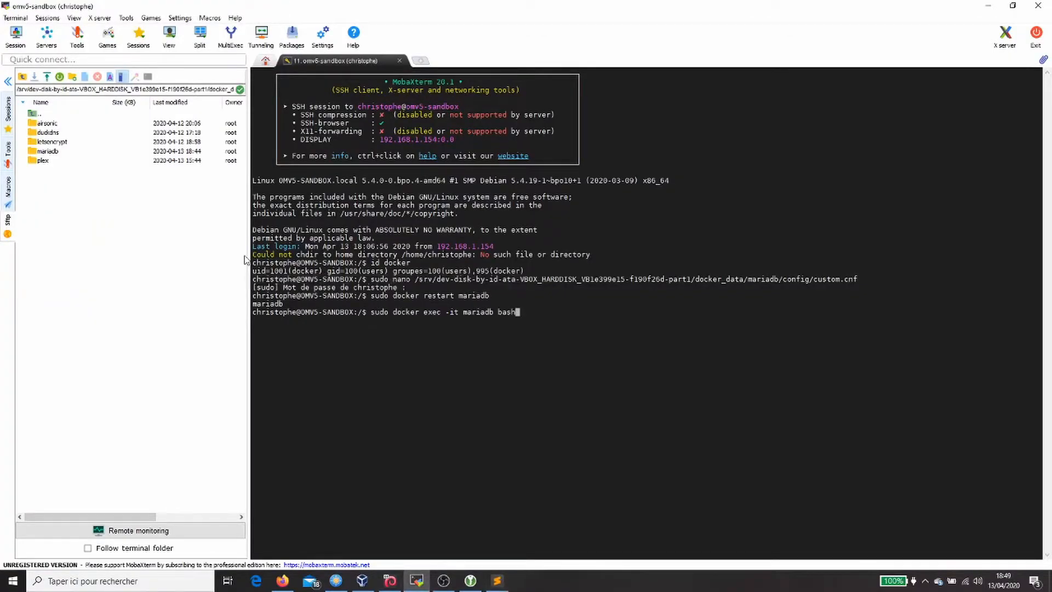
key("Return")
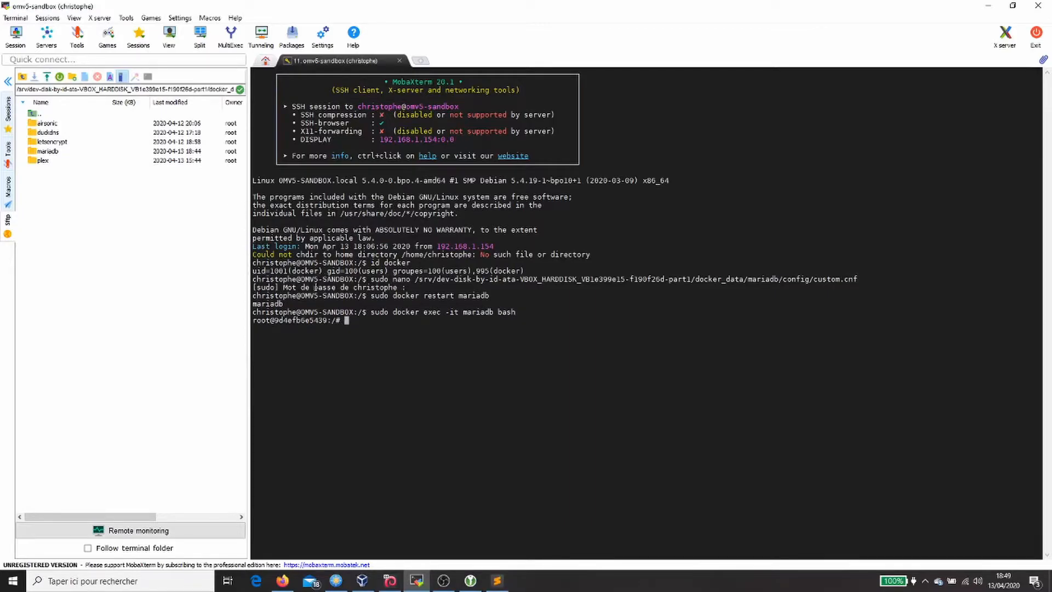
left_click(496, 581)
left_click_drag(103, 304, 33, 304)
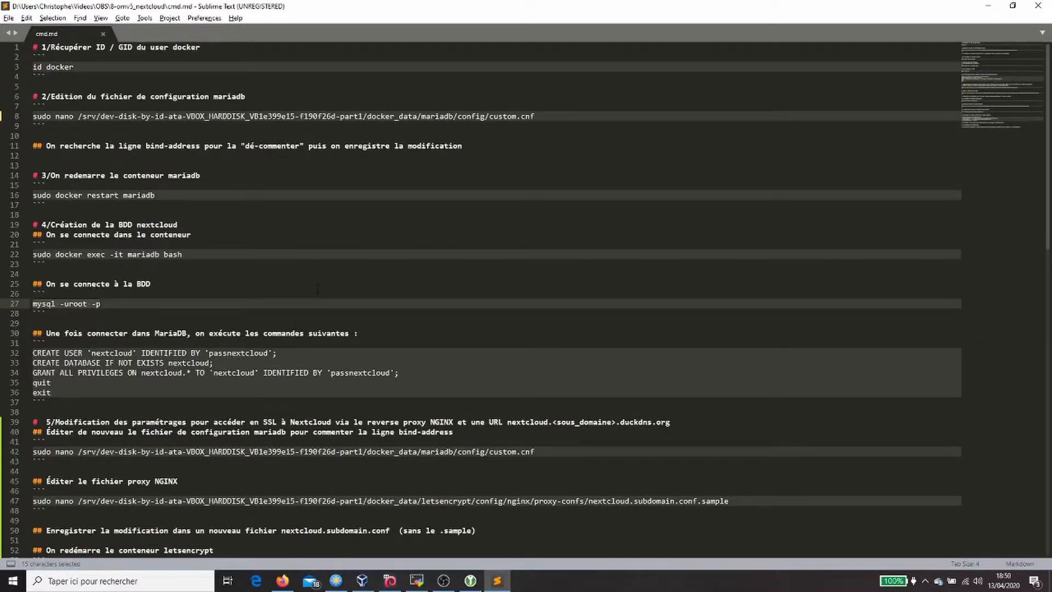
key("ctrl+c")
key("alt+Tab")
right_click(315, 289)
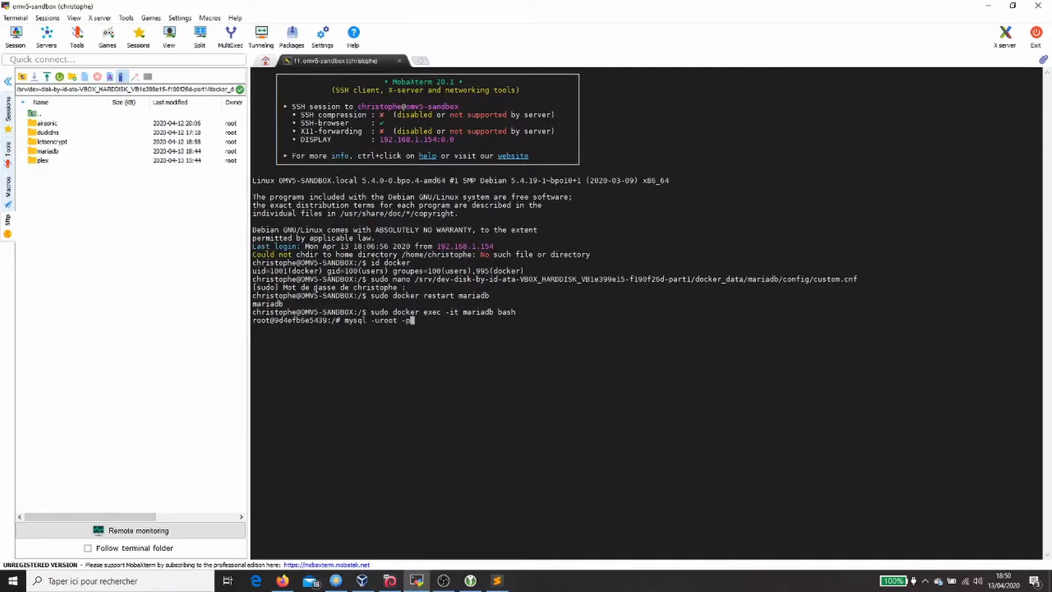
key("Return")
key("Return")
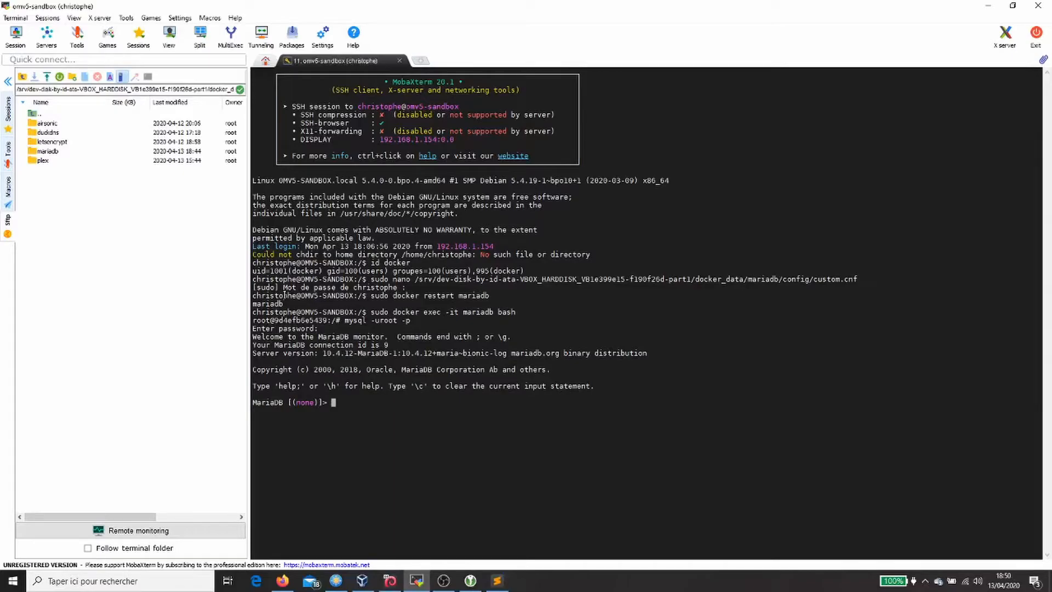
Step: Run the CREATE USER statement for the nextcloud user at the MariaDB prompt
left_click(497, 580)
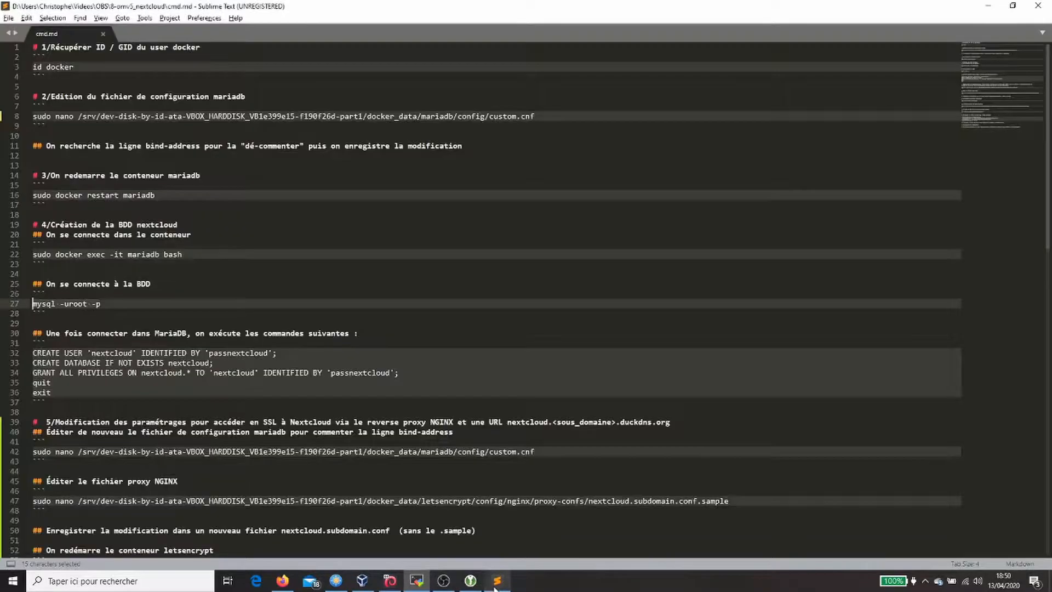
left_click_drag(281, 356, 47, 360)
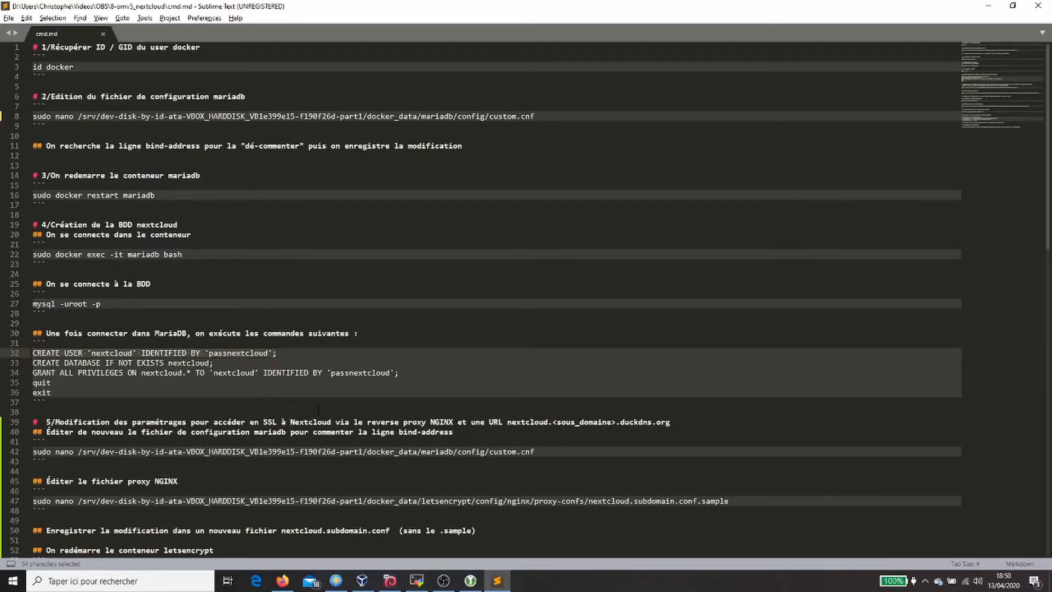
key("ctrl+c")
key("alt+Tab")
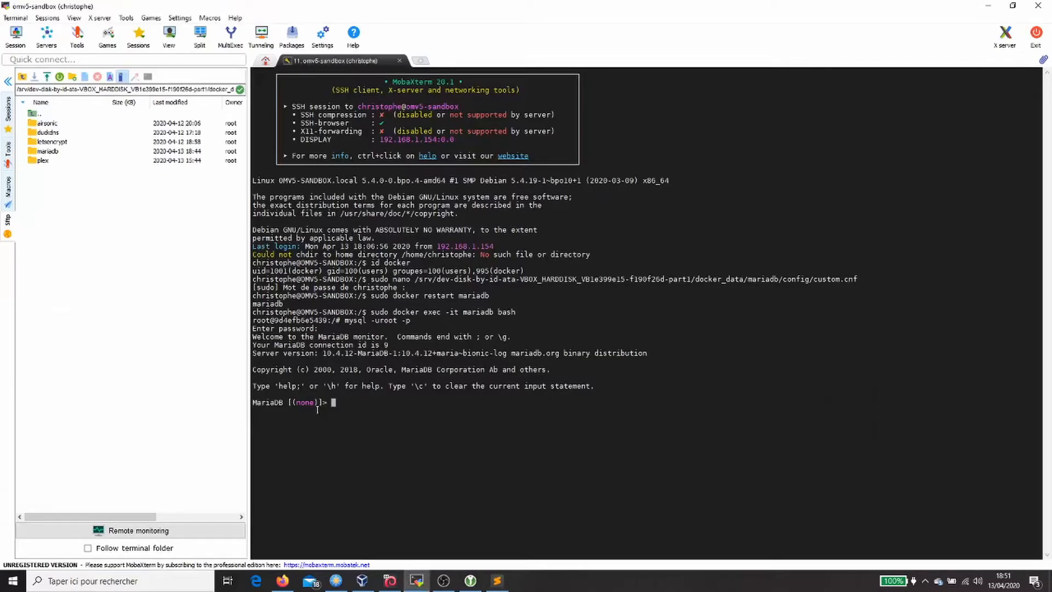
right_click(317, 409)
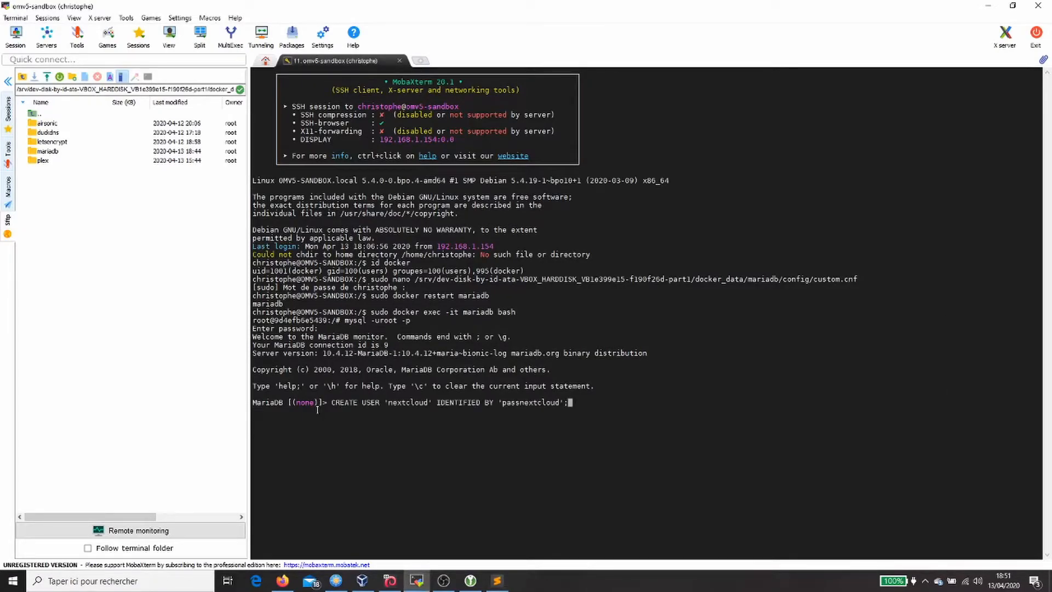
key("Return")
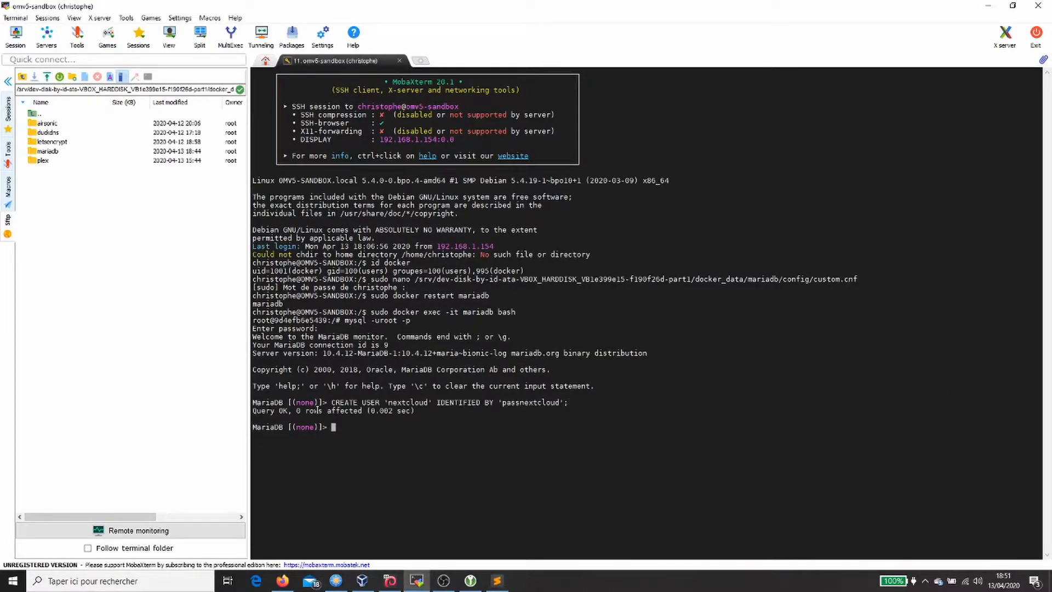
Step: Run the CREATE DATABASE statement for the nextcloud database
key("alt+Tab")
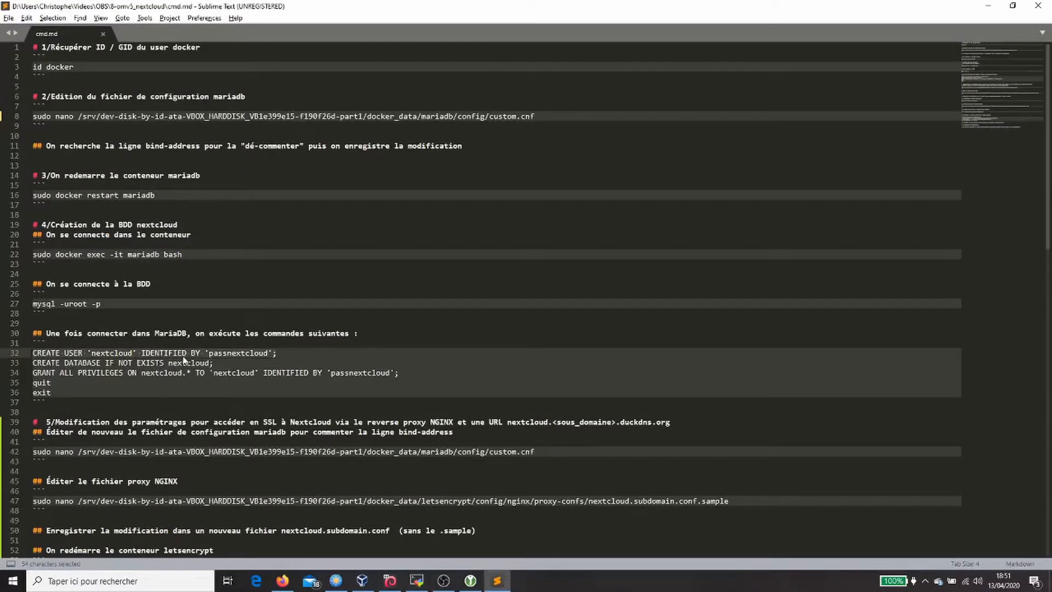
left_click_drag(219, 366, 33, 363)
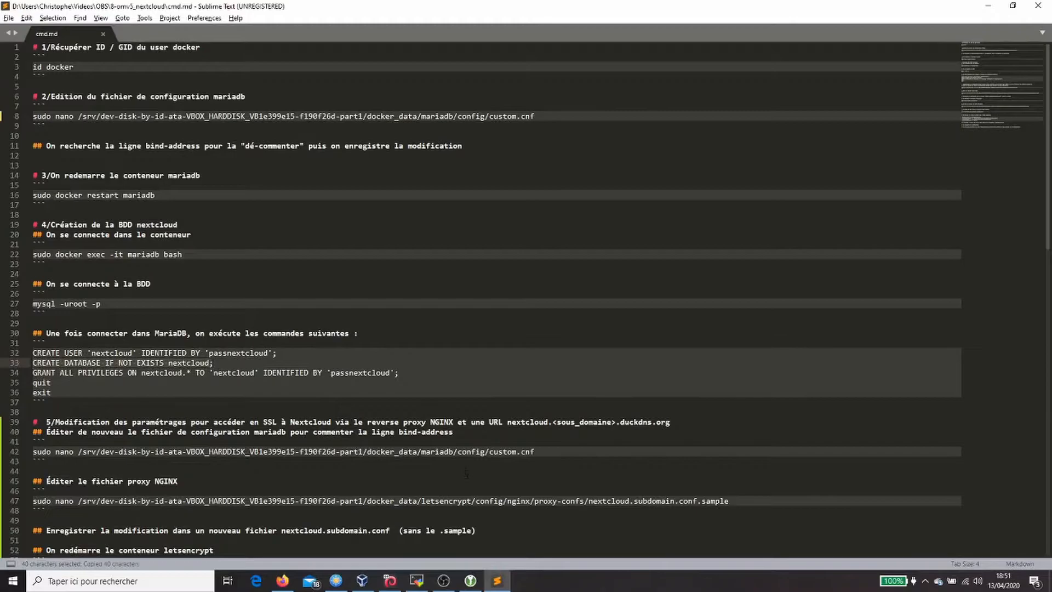
key("alt+Tab")
right_click(564, 505)
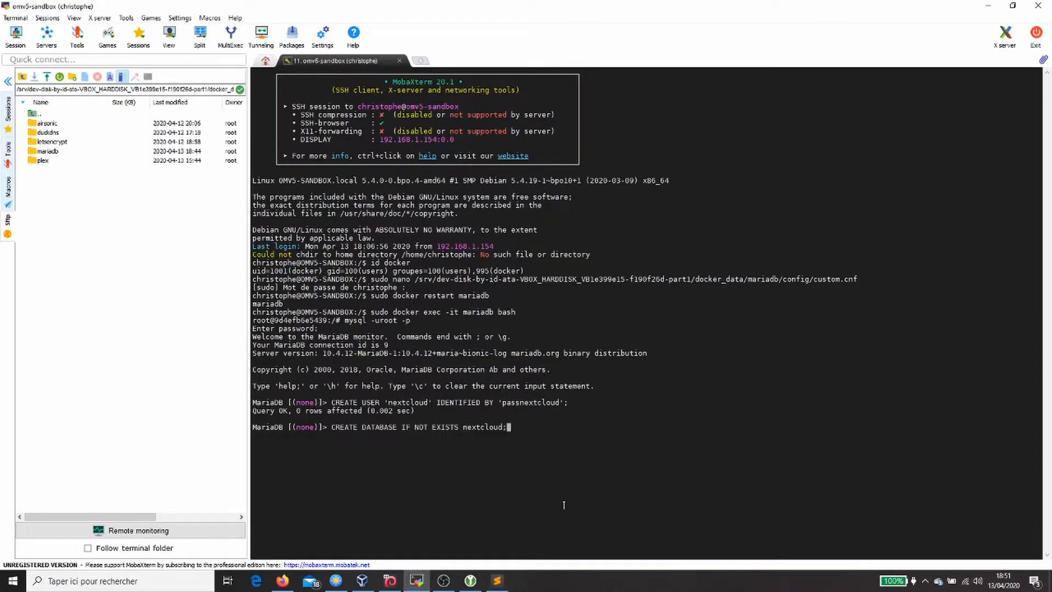
key("Return")
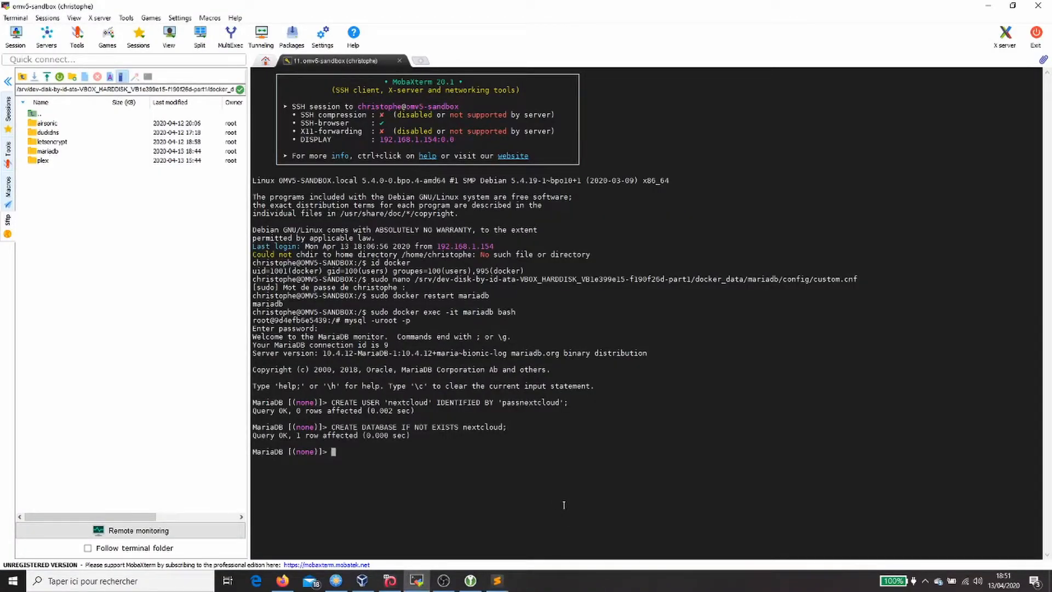
Step: Grant the nextcloud user all privileges on the nextcloud database
key("alt+Tab")
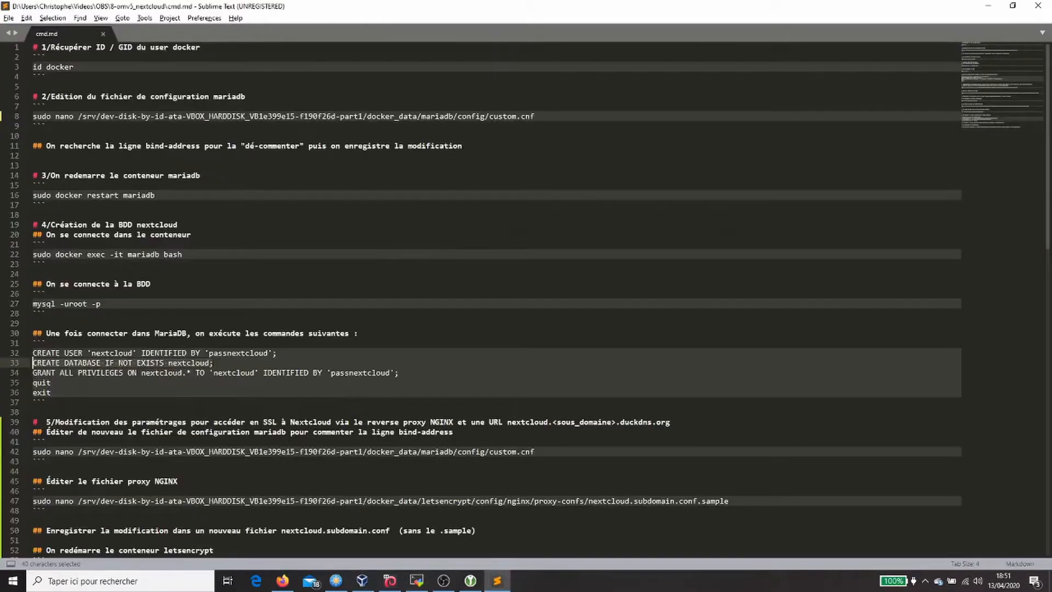
left_click_drag(401, 376, 32, 373)
key("ctrl+c")
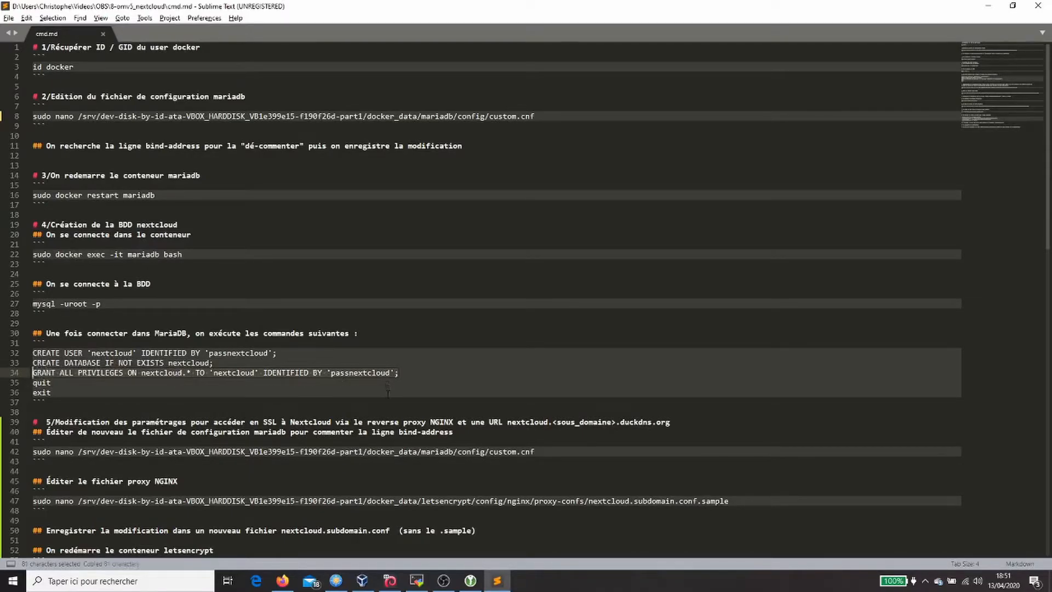
key("alt+Tab")
right_click(395, 391)
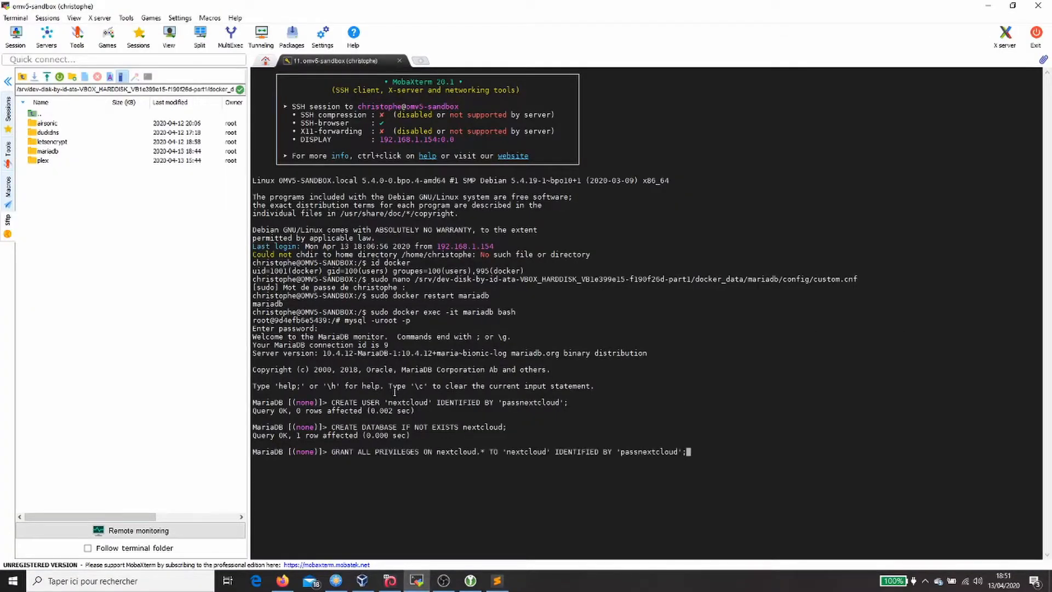
key("Return")
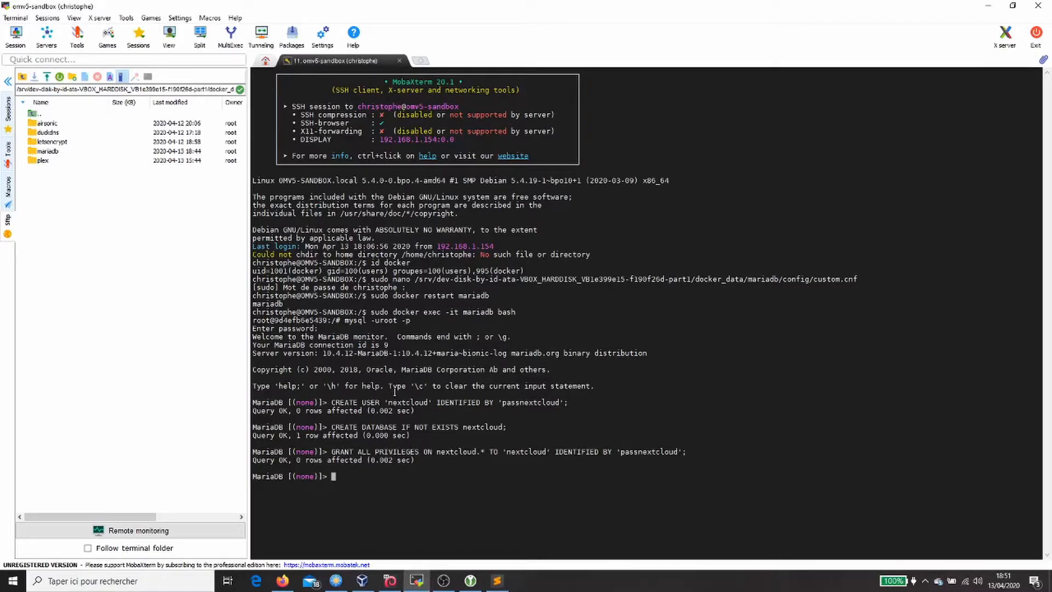
Step: Quit MariaDB and exit the mariadb container shell
key("alt+Tab")
left_click_drag(55, 383, 29, 383)
key("ctrl+c")
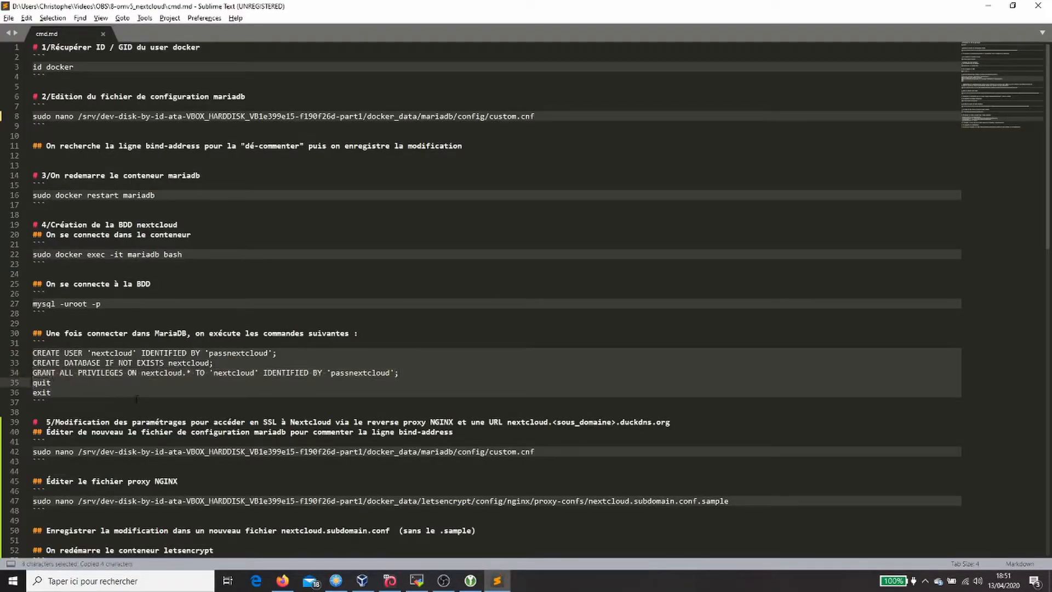
key("alt+Tab")
key("ctrl+v")
key("Return")
type("exit")
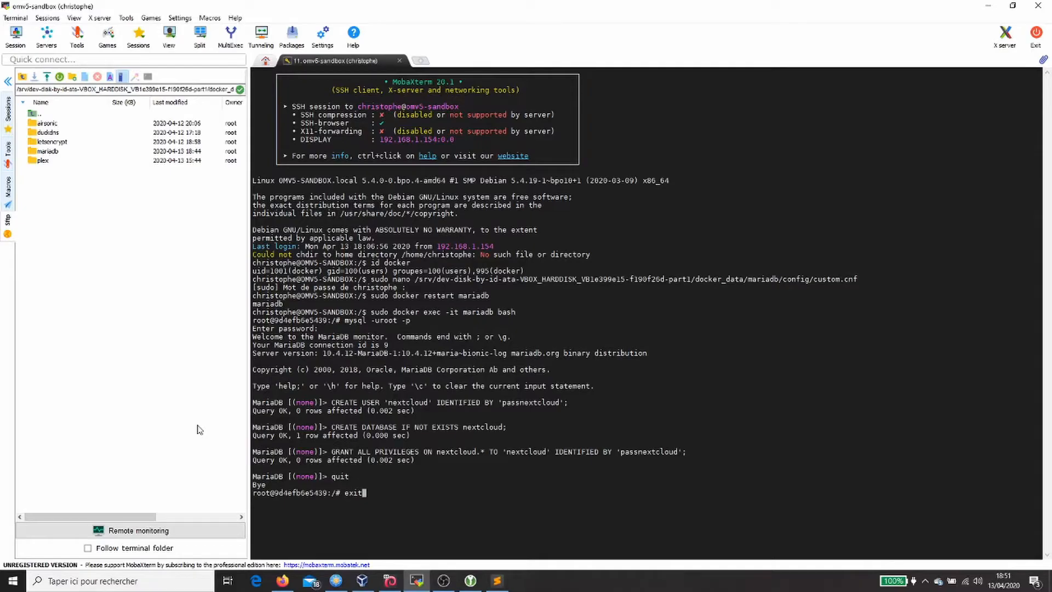
key("Return")
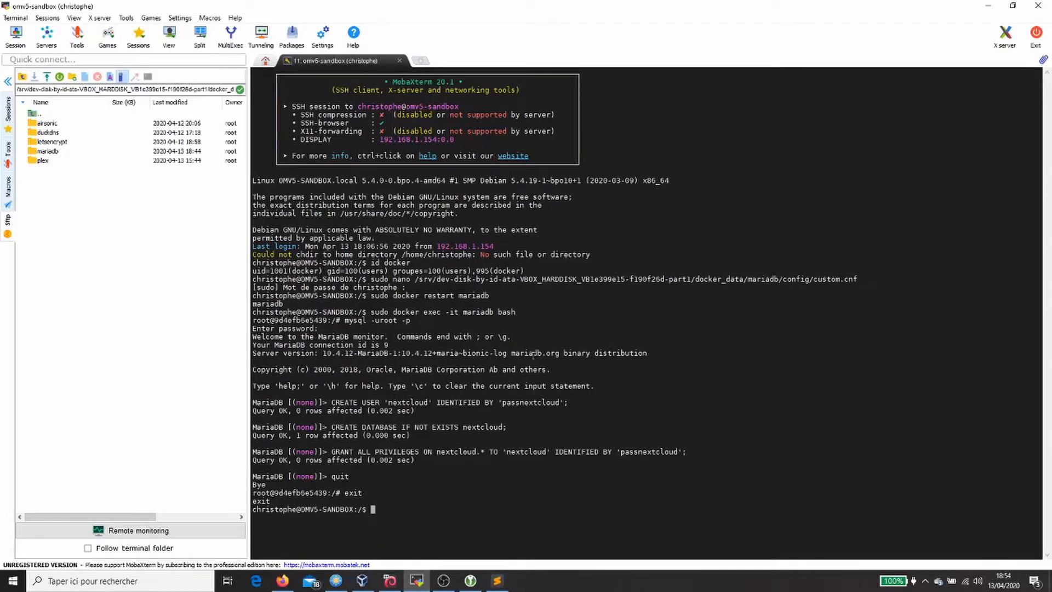
Step: Search Docker Hub for linuxserver/nextcloud and select the container_name value nextcloud in its compose example
left_click(282, 581)
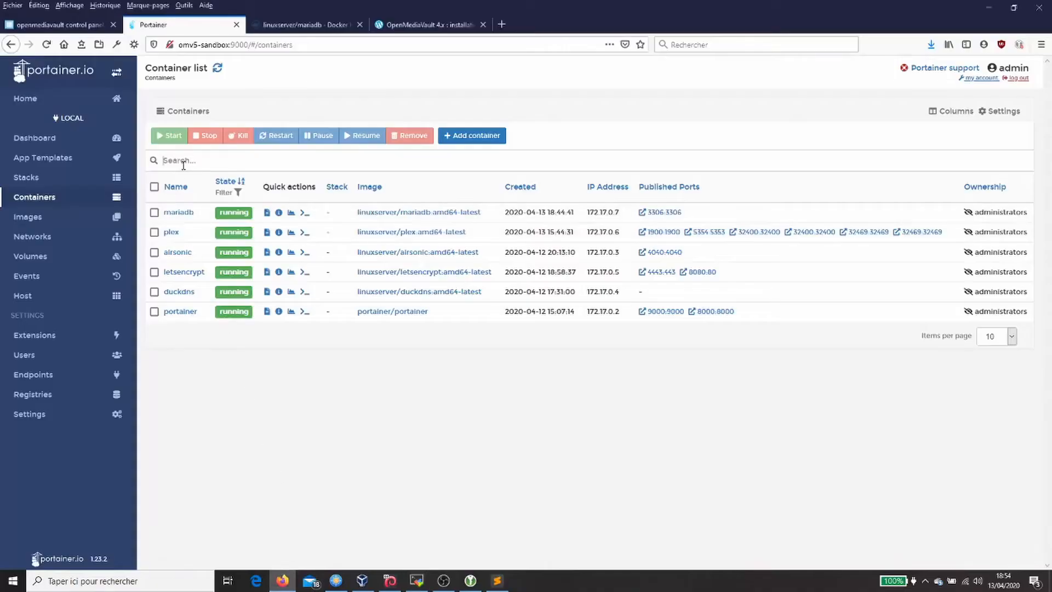
left_click(301, 24)
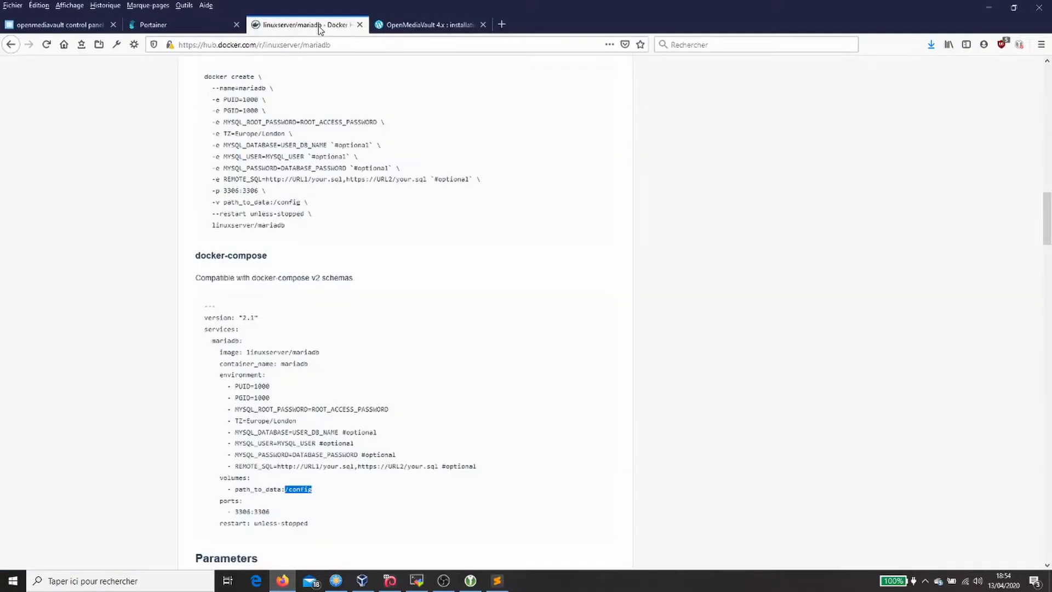
scroll(307, 110, "up", 15)
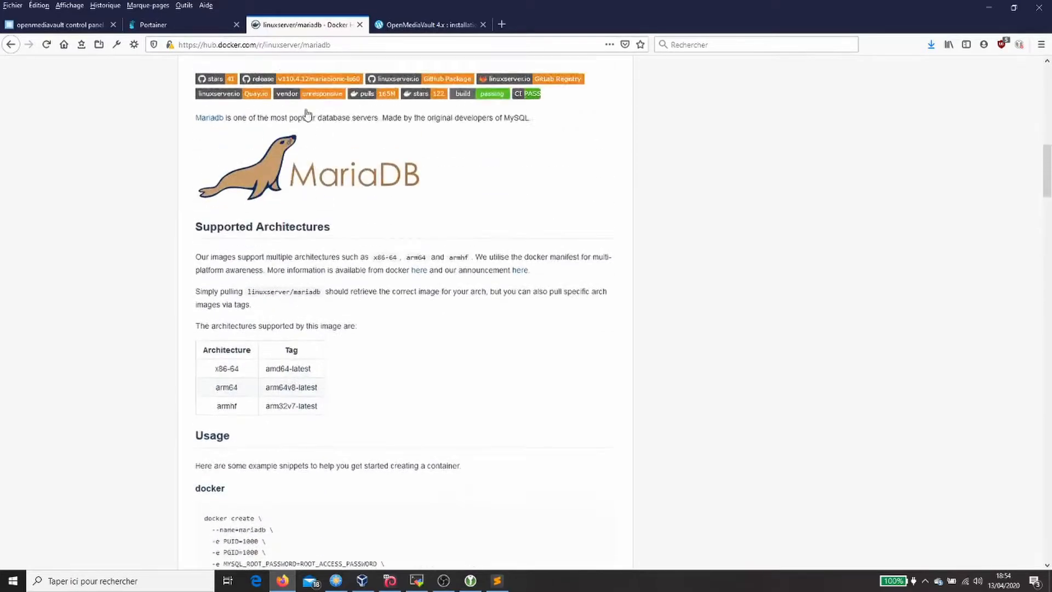
left_click(375, 100)
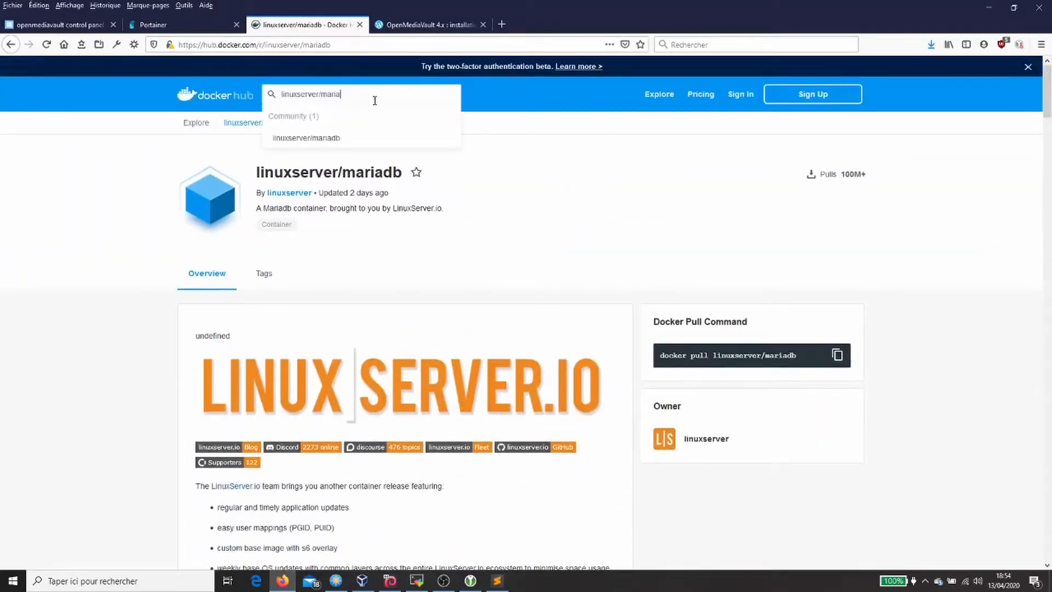
key("BackSpace")
key("BackSpace")
type("n")
key("Down")
key("Return")
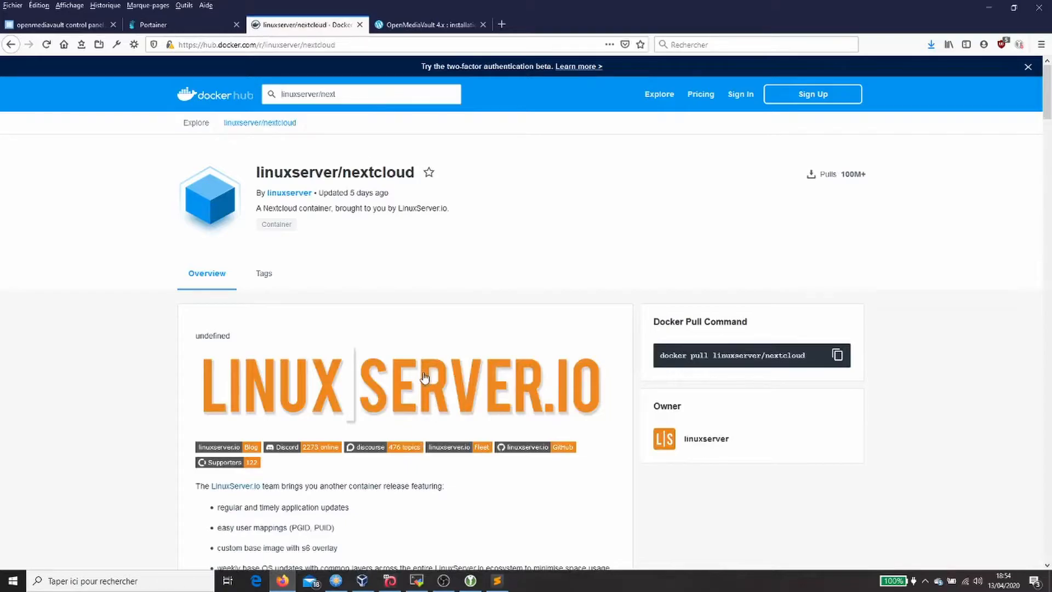
scroll(422, 371, "down", 10)
scroll(408, 367, "down", 12)
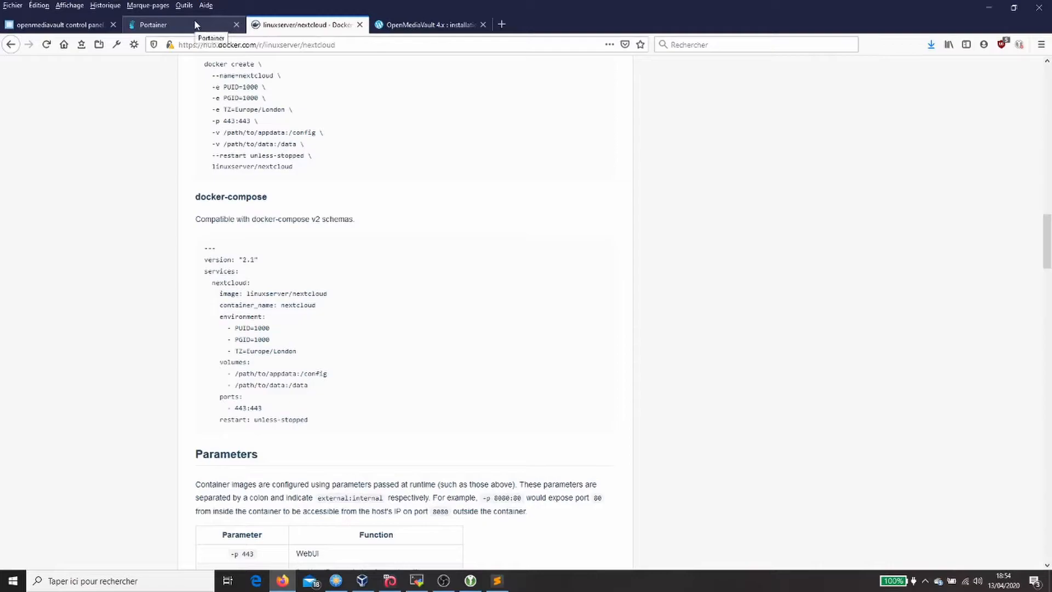
double_click(300, 306)
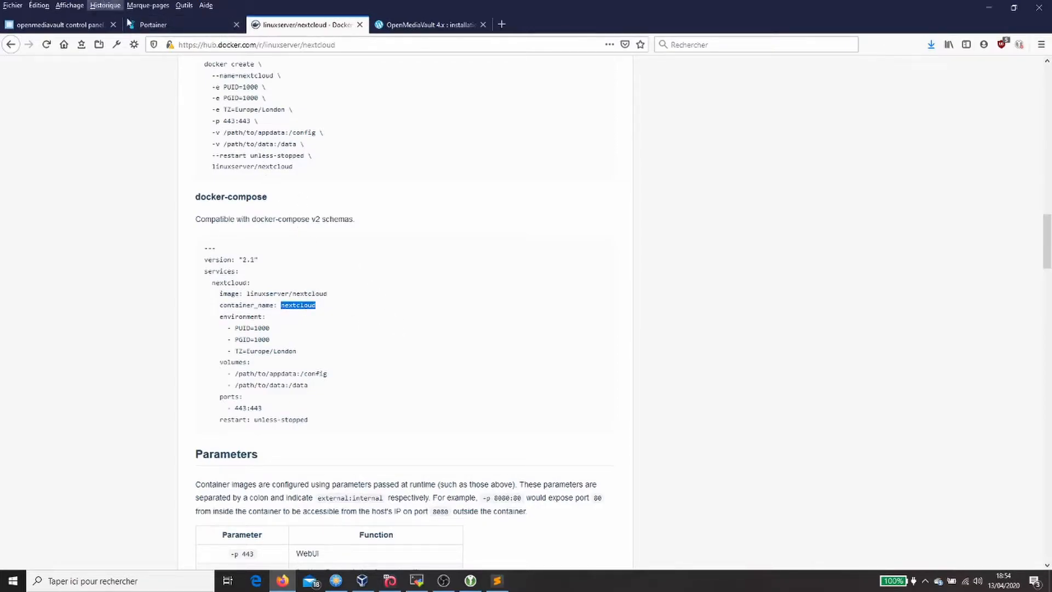
left_click(170, 24)
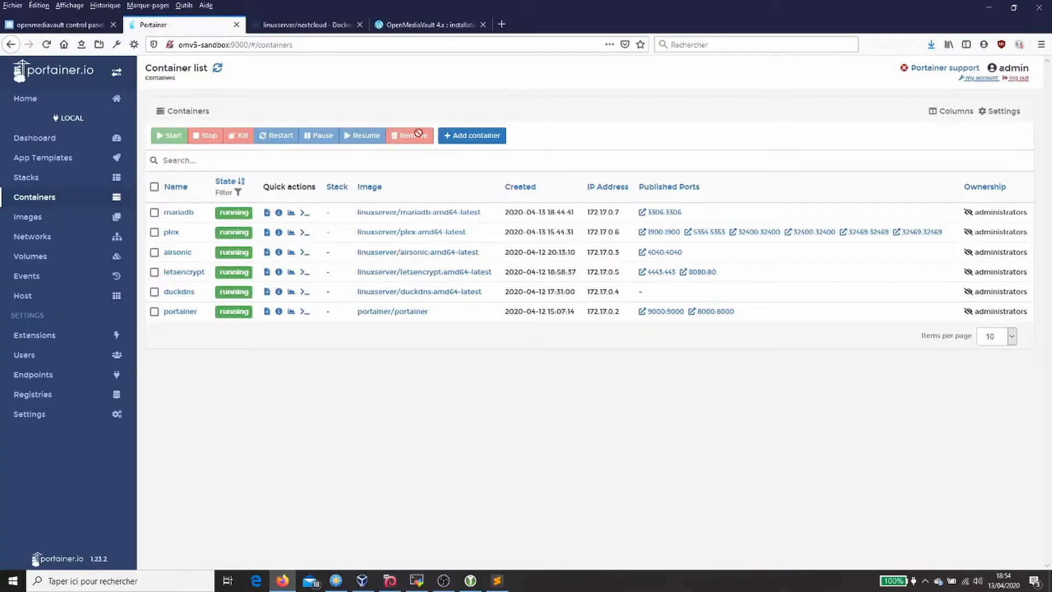
Step: Start a new container named nextcloud with image linuxserver/nextcloud
left_click(471, 136)
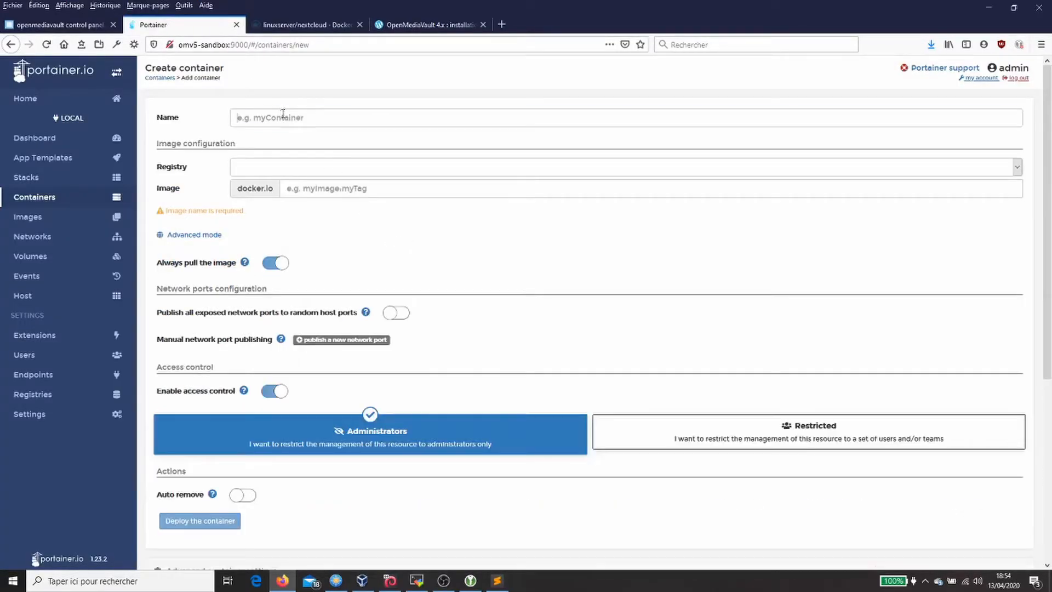
left_click(283, 115)
key("ctrl+v")
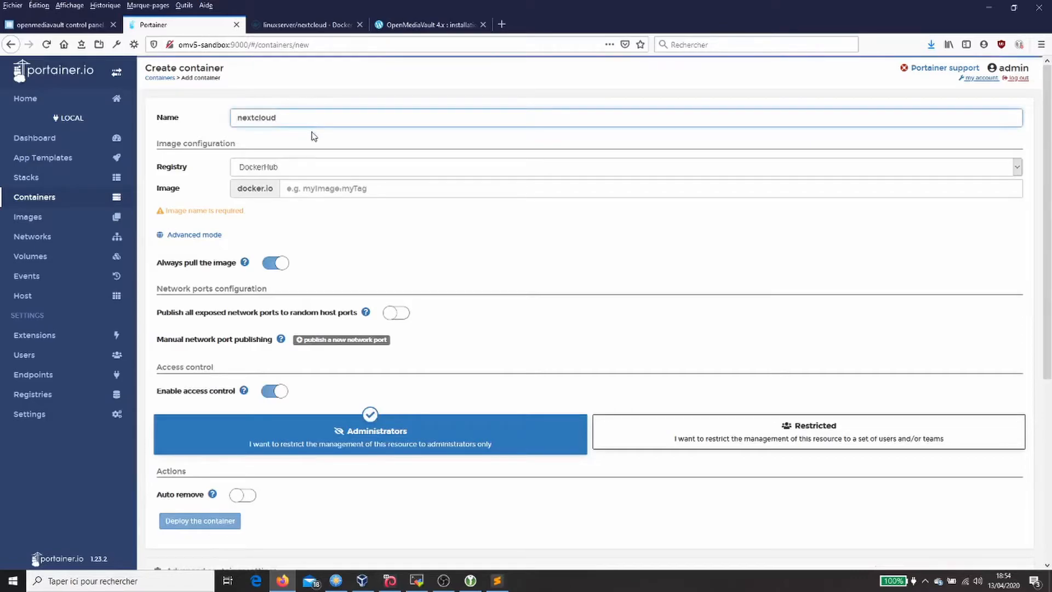
left_click(324, 26)
left_click_drag(246, 294, 326, 294)
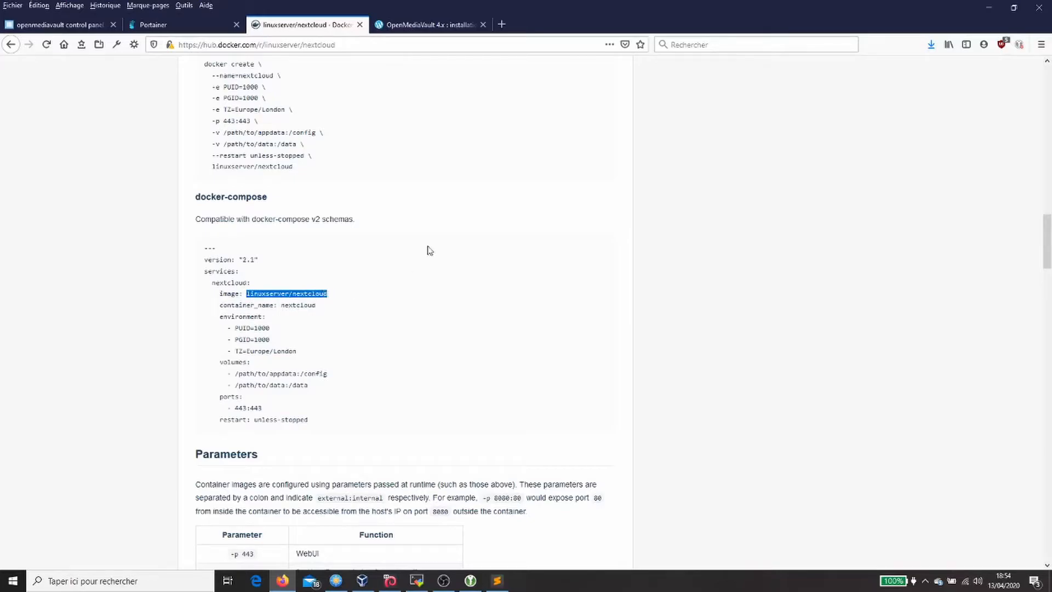
left_click(156, 24)
left_click(363, 188)
key("ctrl+v")
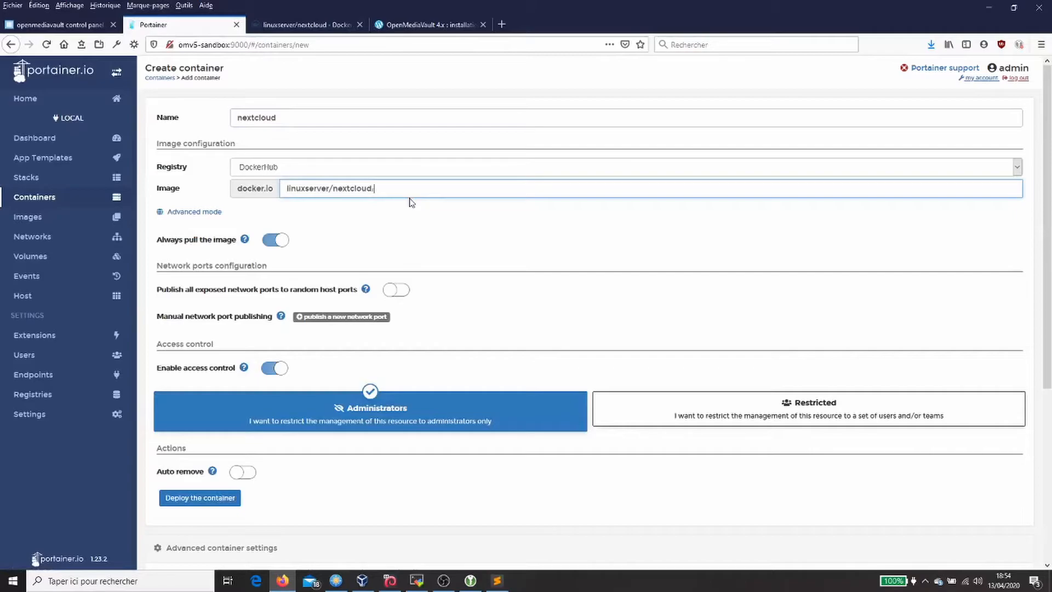
Step: Append the :amd64-latest tag to the image and add a network port mapping row
left_click(299, 24)
scroll(293, 175, "up", 3)
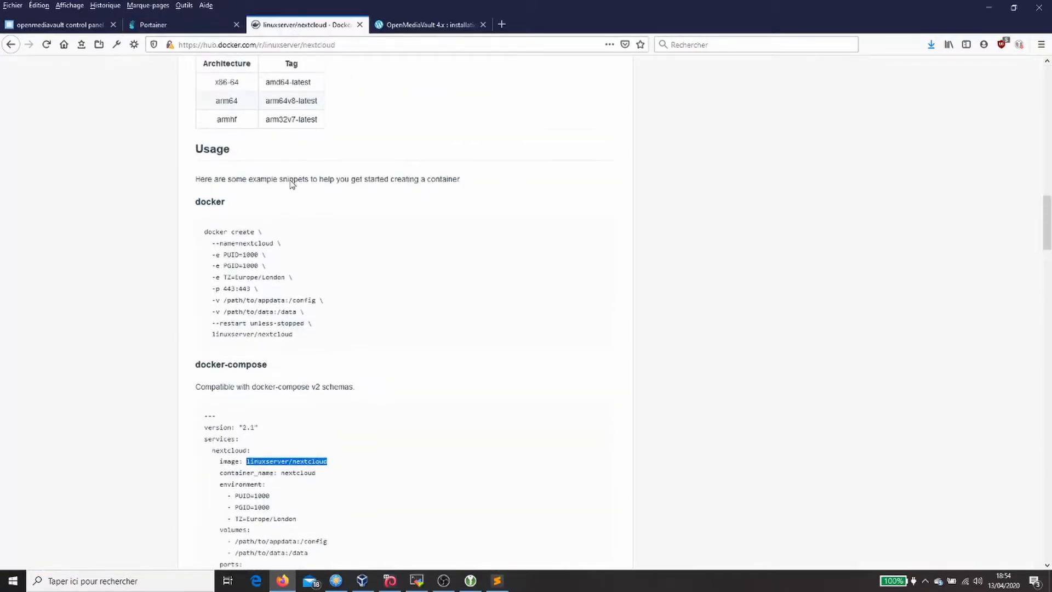
left_click_drag(265, 82, 310, 85)
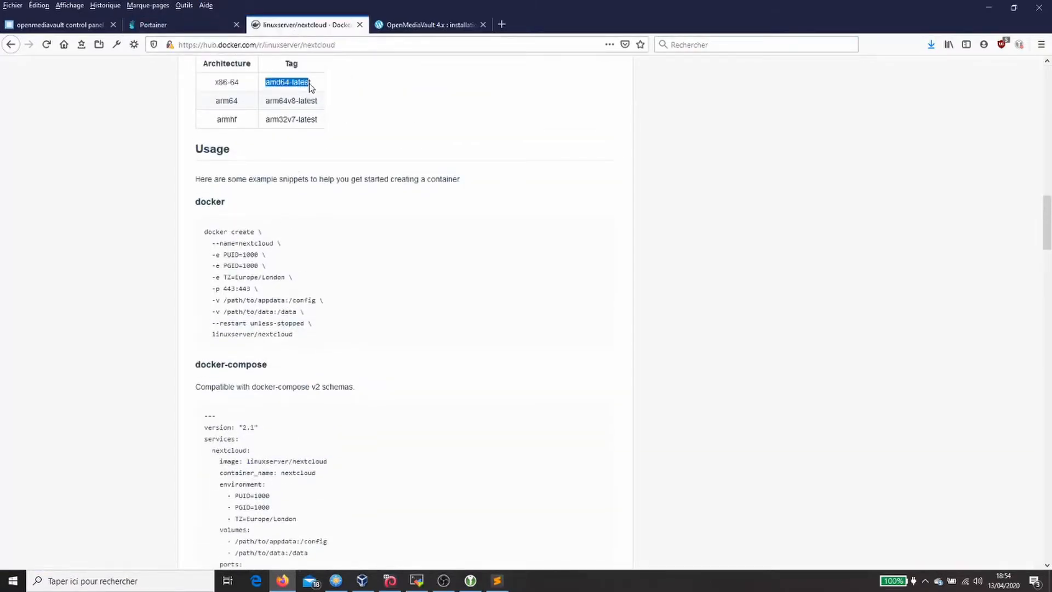
left_click(154, 31)
type(":")
key("ctrl+v")
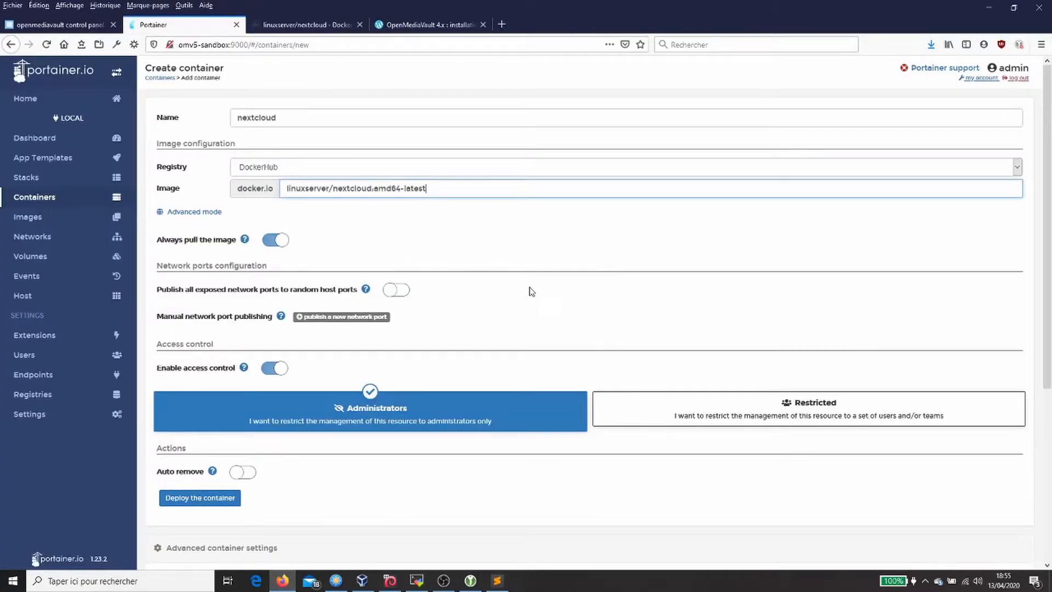
left_click(362, 318)
left_click(331, 26)
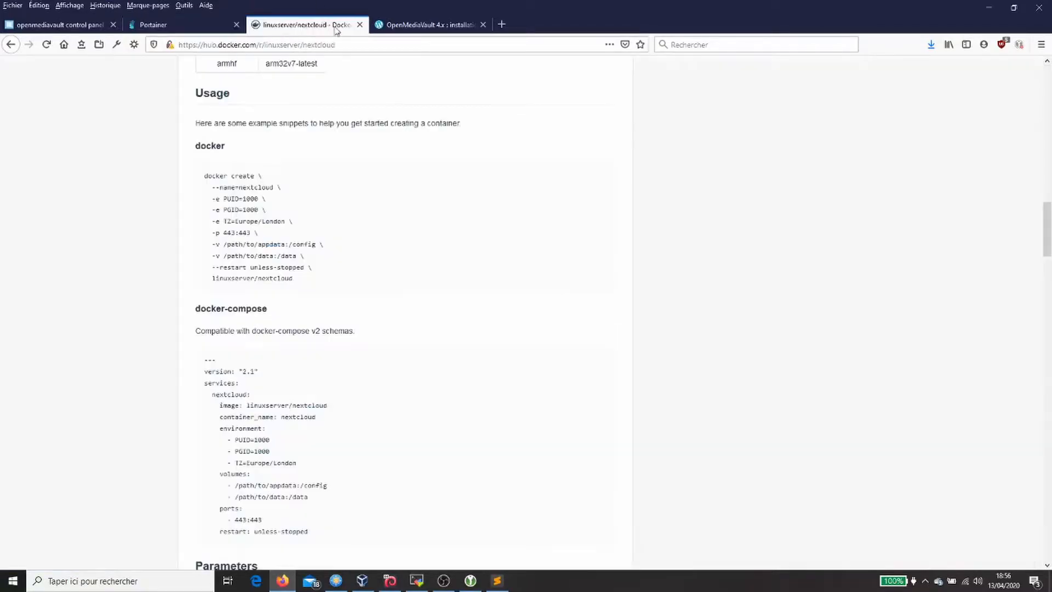
Step: Publish host port 444 to container port 443
double_click(256, 520)
left_click(193, 25)
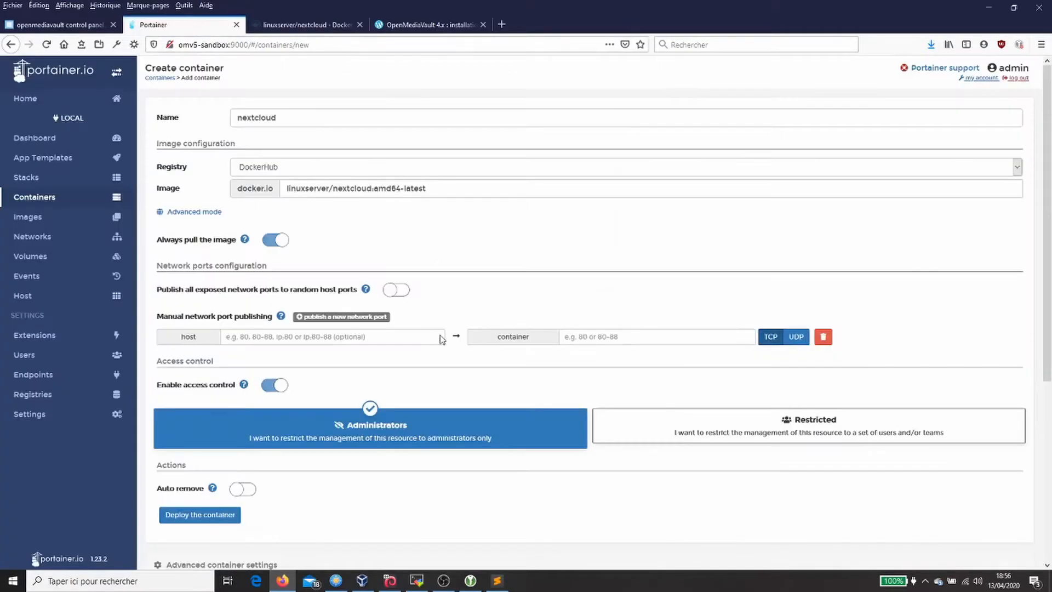
left_click(324, 336)
type("444")
key("Tab")
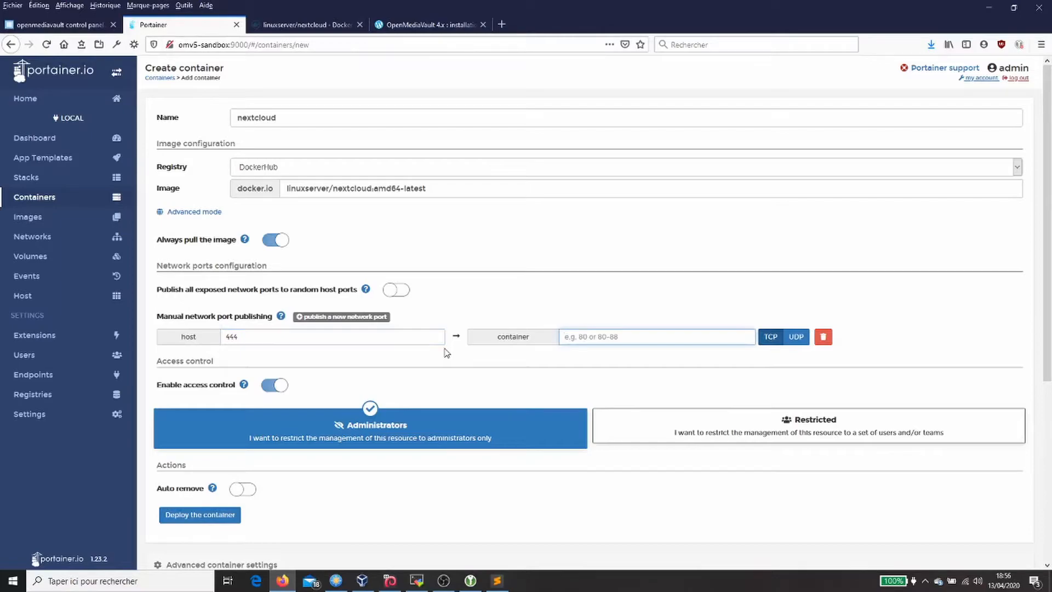
type("443")
key("ctrl+a")
Step: Open the Env settings and select PUID in the Docker Hub compose snippet
scroll(413, 318, "down", 5)
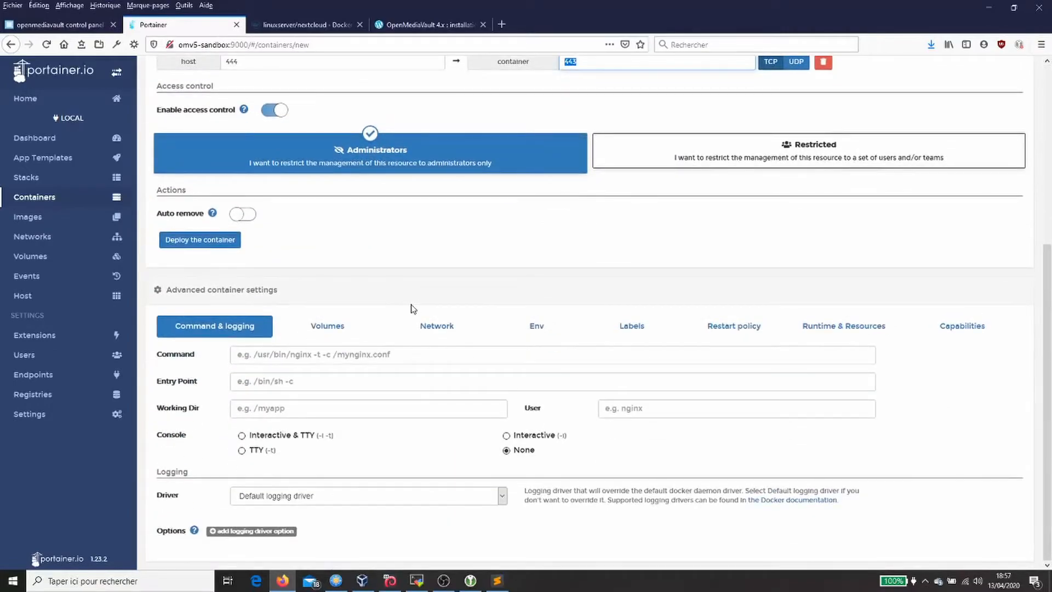
left_click(560, 334)
left_click(318, 24)
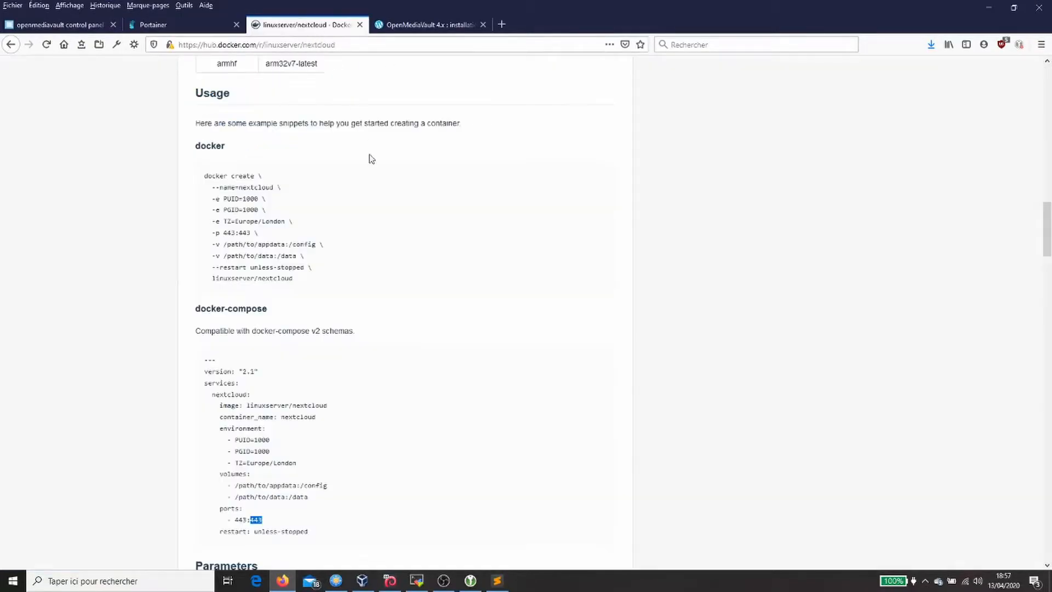
double_click(242, 440)
Step: Add environment variable PUID with value 1001
left_click(177, 26)
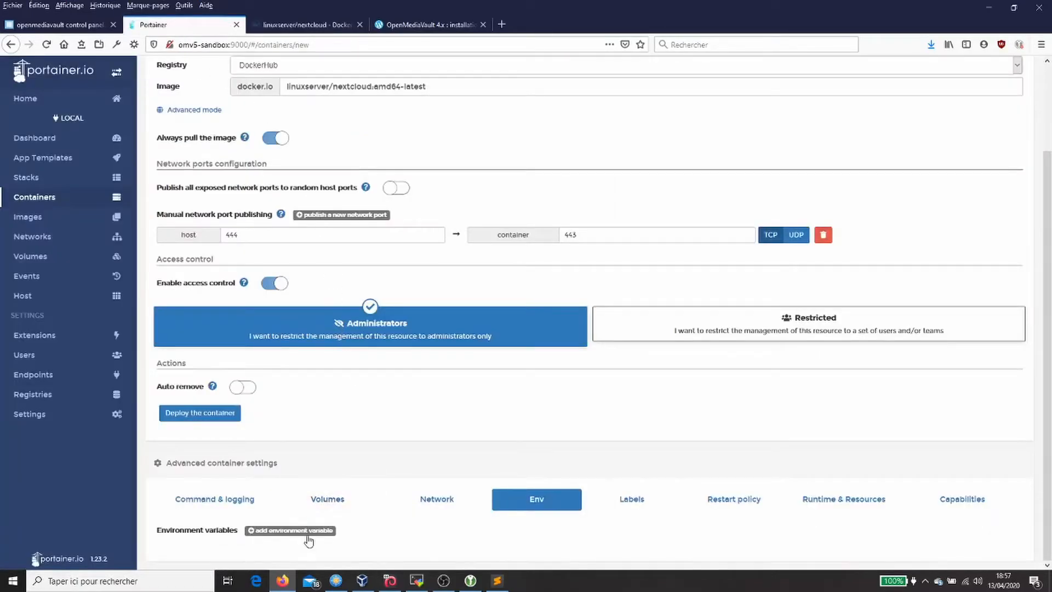
left_click(305, 530)
left_click(444, 548)
key("ctrl+v")
key("Tab")
type("1001")
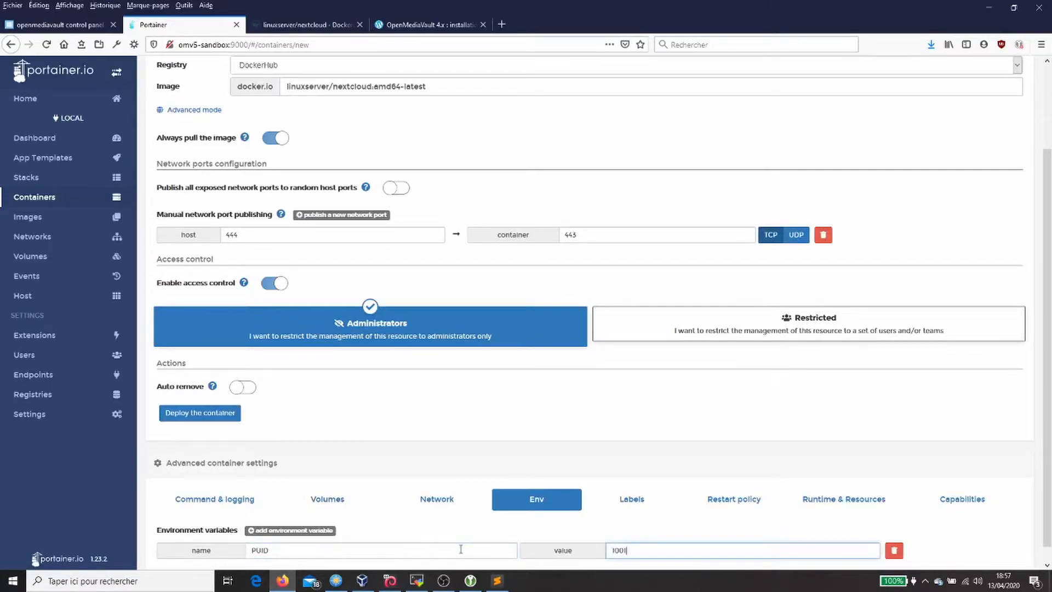
Step: Add environment variable PGID with value 100
left_click(296, 530)
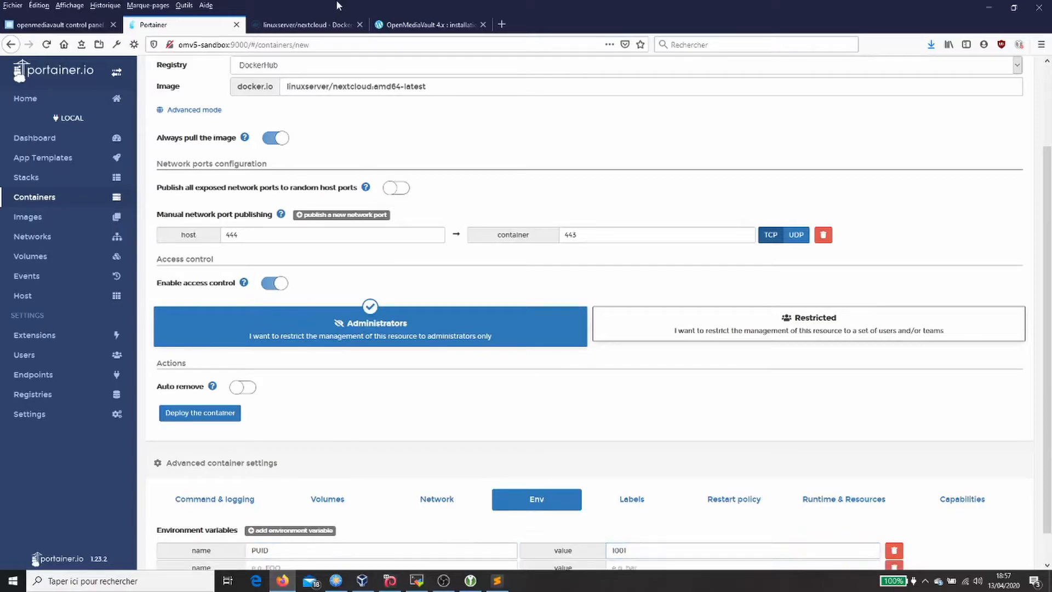
left_click(318, 24)
double_click(242, 451)
key("ctrl+c")
left_click(189, 19)
left_click(422, 566)
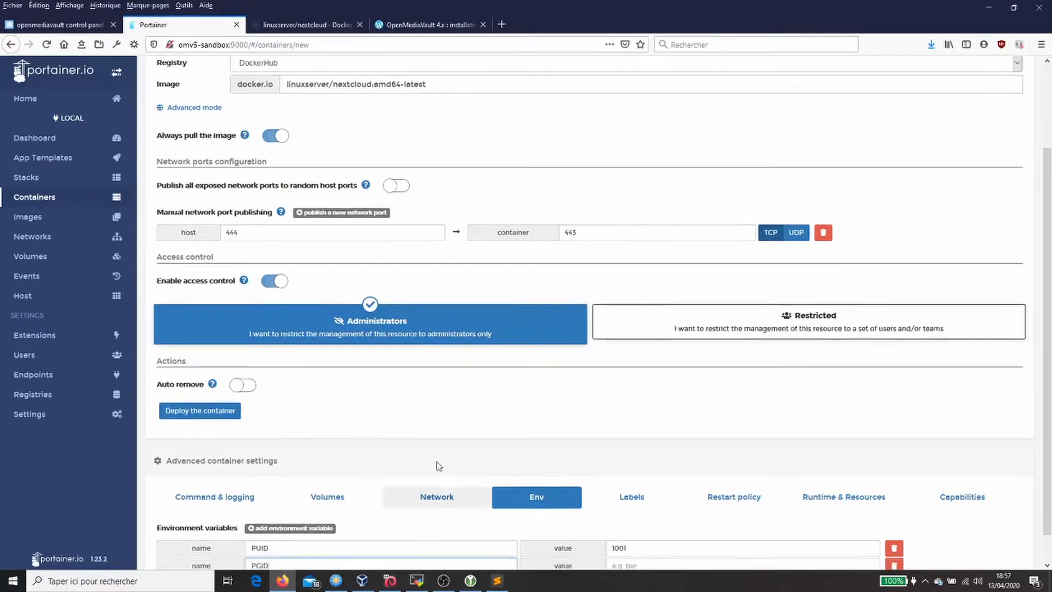
key("ctrl+v")
key("Tab")
type("1")
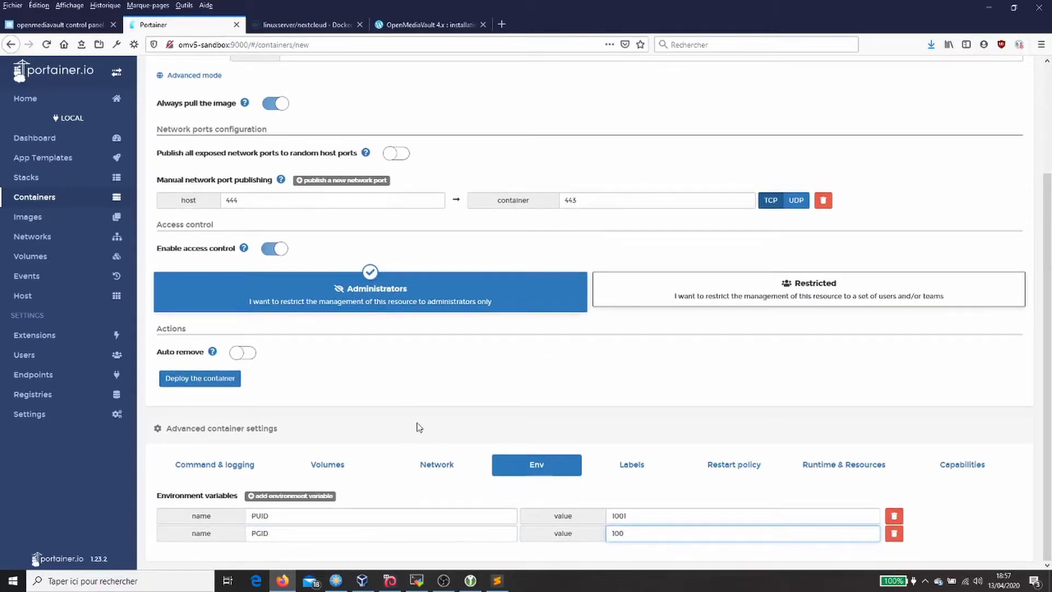
Step: Add a third environment variable named TZ, copied from the compose snippet
left_click(300, 26)
double_click(239, 463)
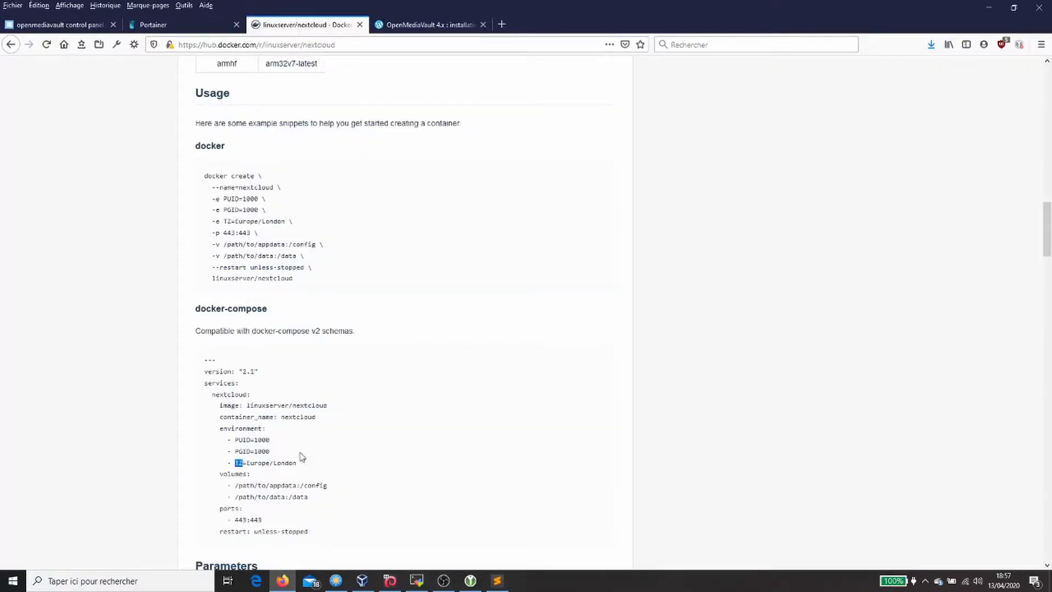
left_click(208, 24)
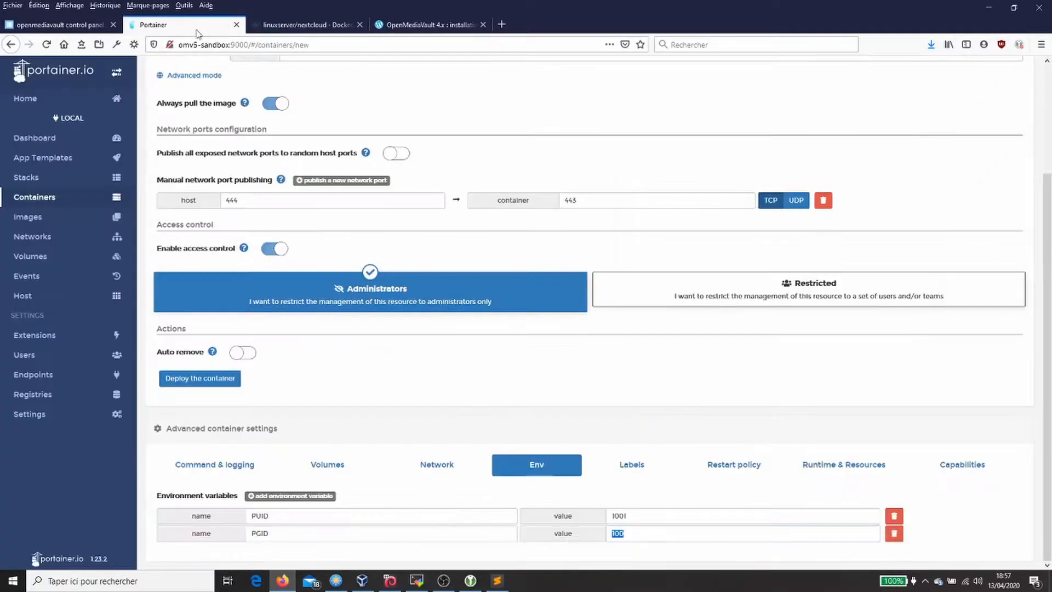
left_click(292, 496)
scroll(312, 539, "down", 1)
left_click(315, 534)
type("TZ")
key("Tab")
Step: Set the TZ value to Europe/Paris, copied from the compose snippet
left_click(305, 24)
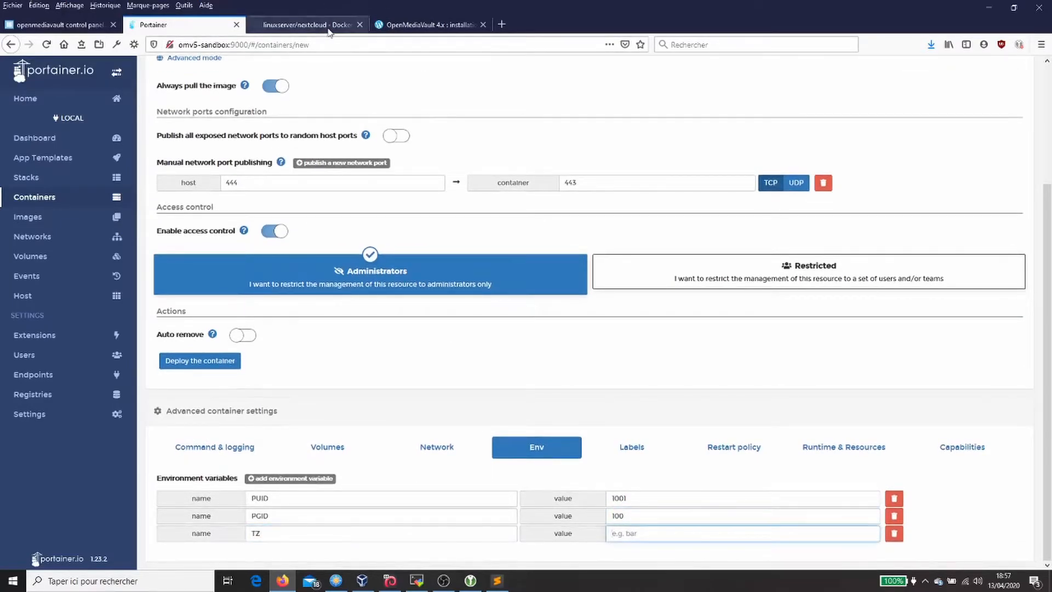
left_click_drag(246, 463, 296, 463)
key("ctrl+c")
left_click(181, 25)
key("ctrl+v")
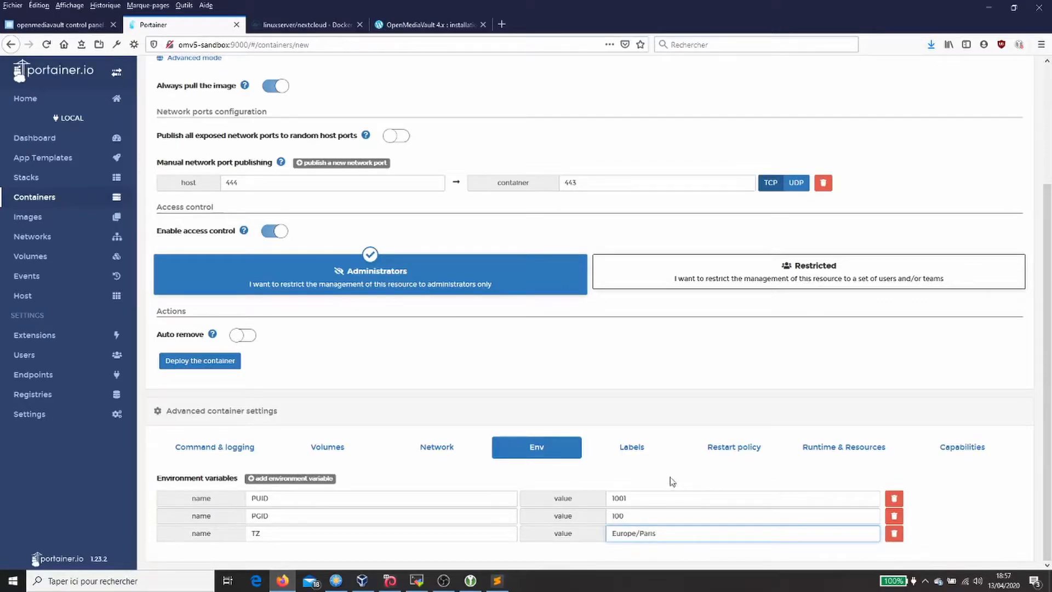
left_click(327, 453)
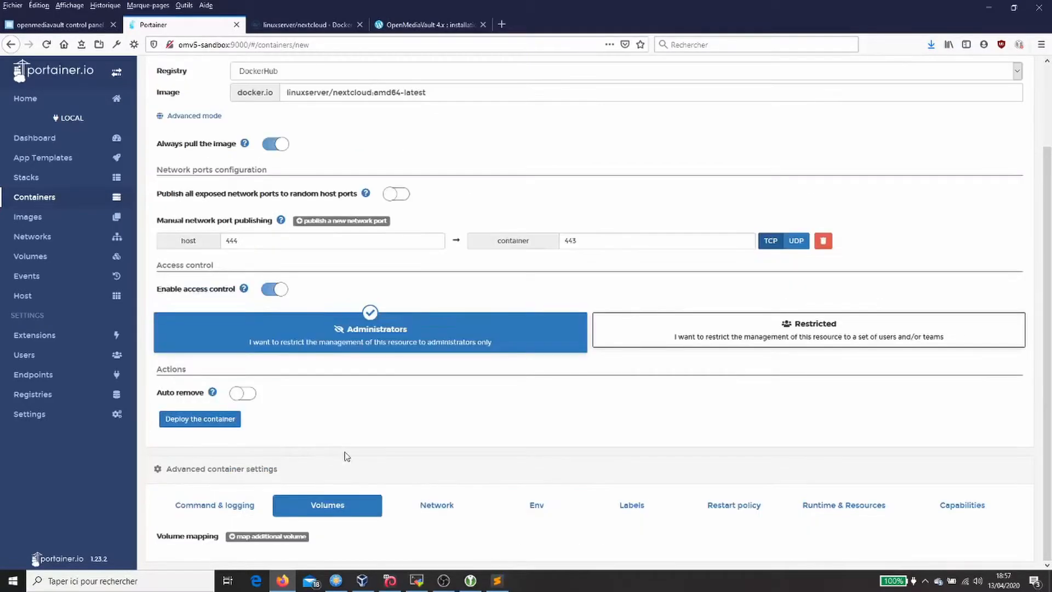
Step: Add a volume mapping with container path /config, copied from Docker Hub, set to Bind
left_click(307, 24)
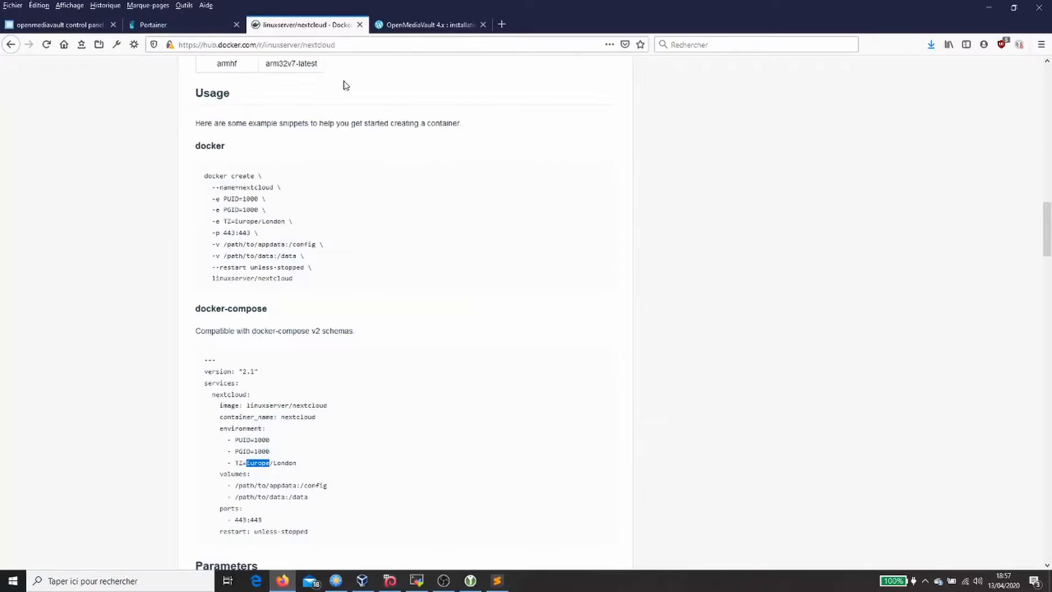
double_click(311, 487)
left_click_drag(300, 487, 324, 489)
left_click(189, 27)
left_click(290, 536)
scroll(386, 516, "down", 1)
left_click(509, 514)
key("ctrl+v")
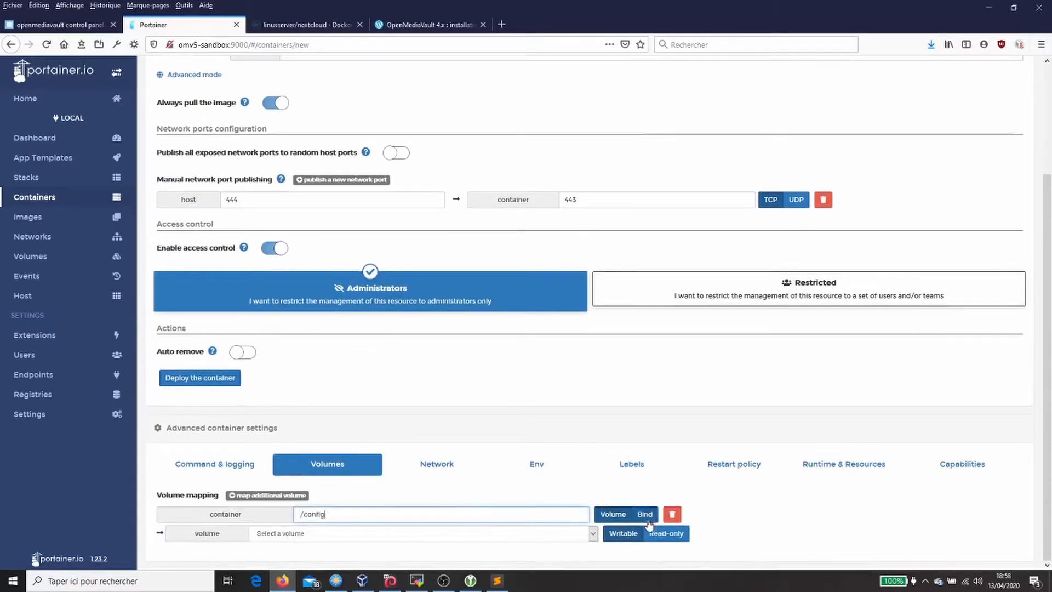
left_click(646, 515)
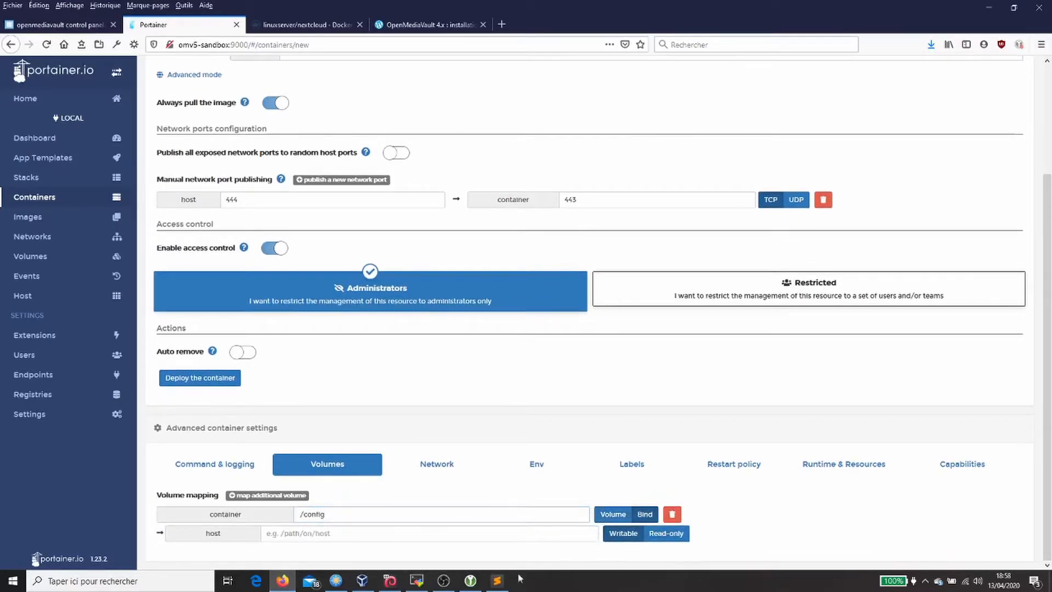
left_click(417, 580)
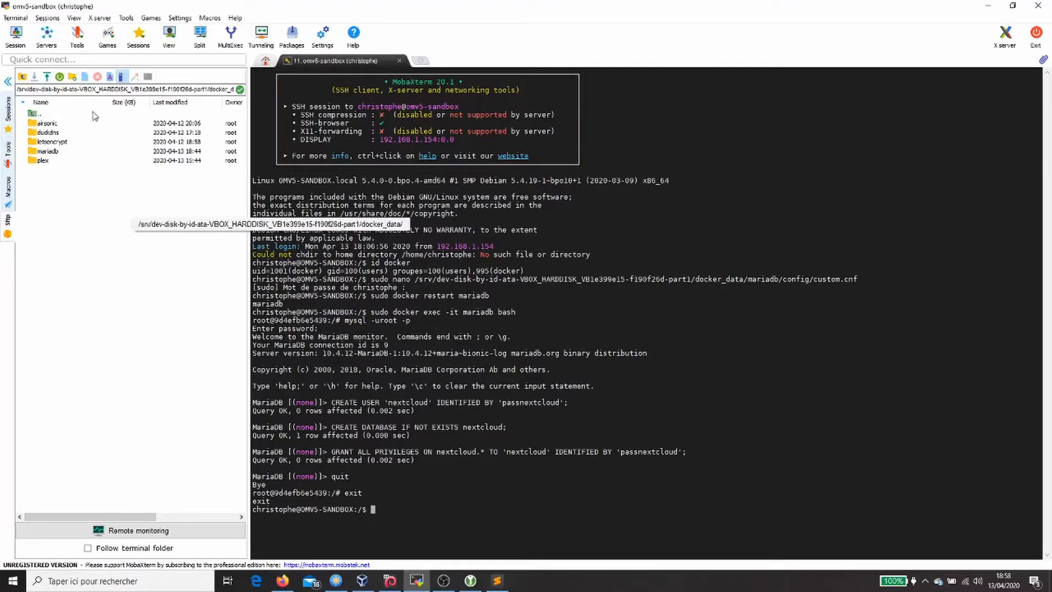
Step: Open the docker_data folder in the MobaXterm SFTP browser and select its full path
double_click(71, 114)
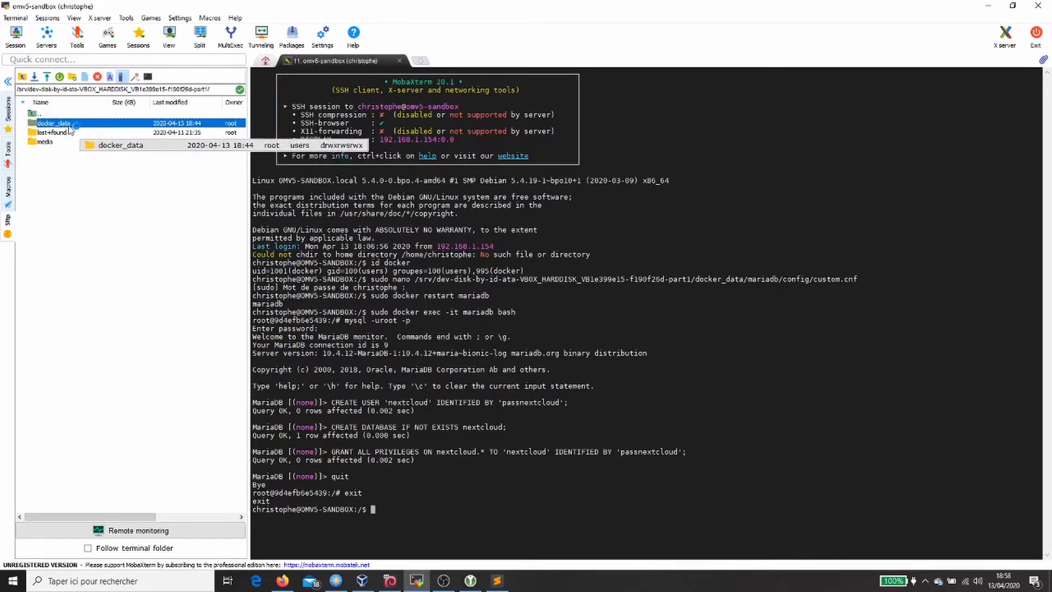
double_click(69, 123)
left_click_drag(18, 88, 149, 89)
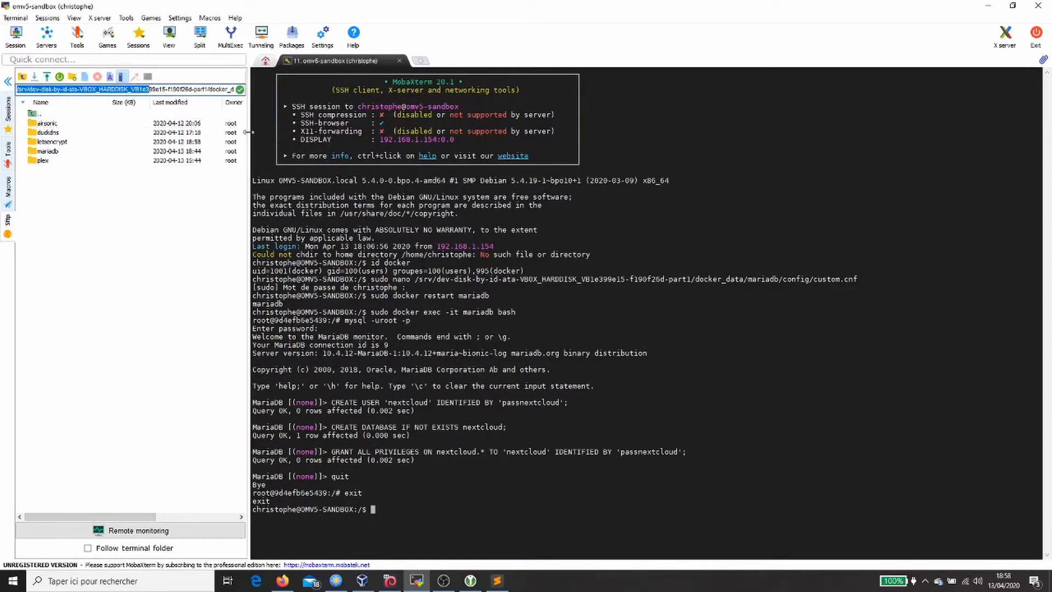
left_click_drag(249, 131, 241, 143)
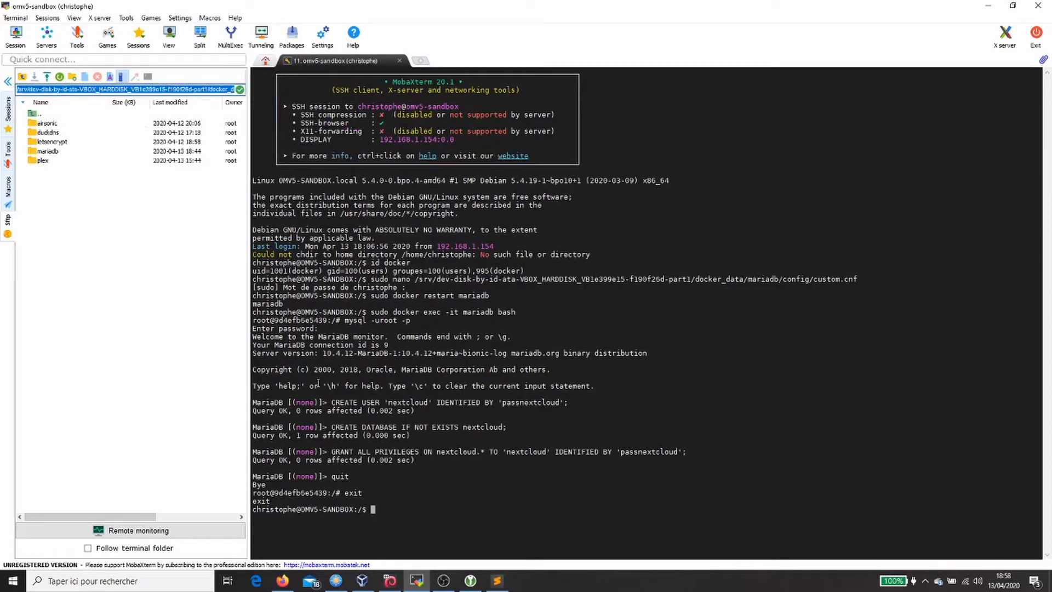
key("alt+Tab")
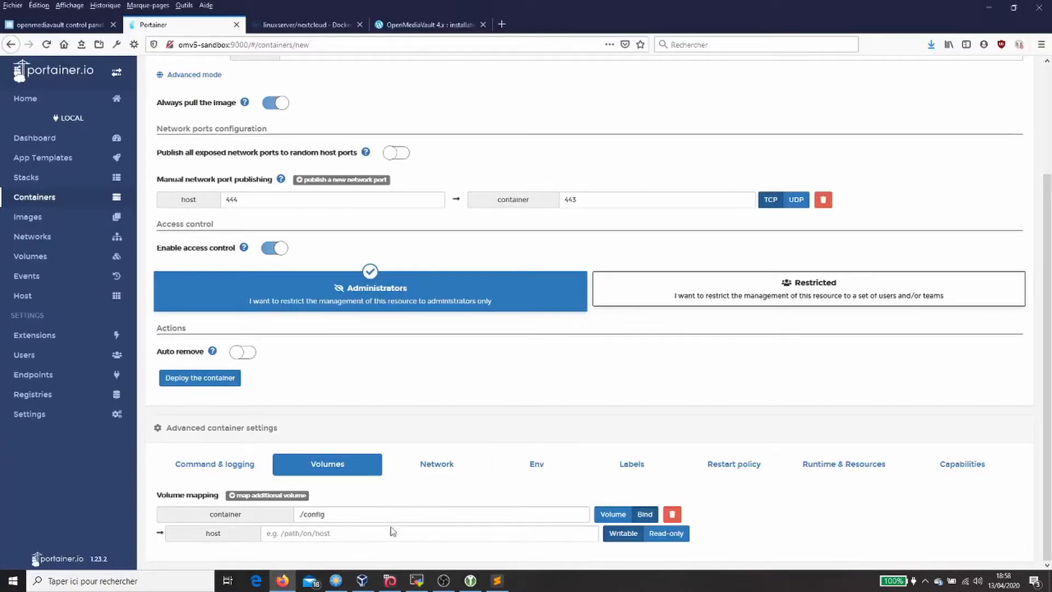
Step: Bind /config to the host folder docker_data/nextcloud/config and add a second volume with container path /data
key("ctrl+v")
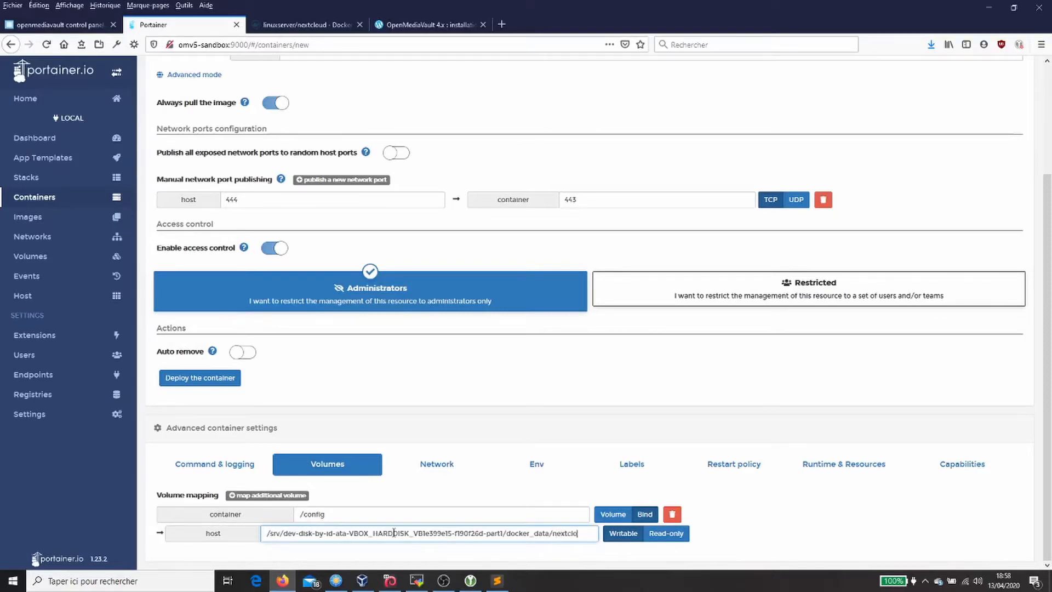
type("config")
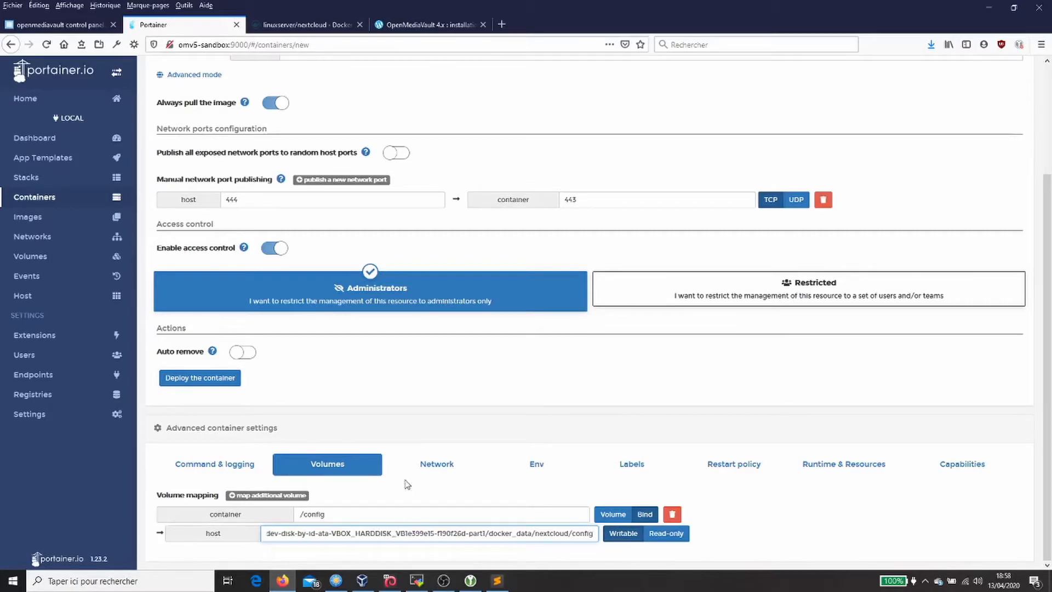
left_click(306, 25)
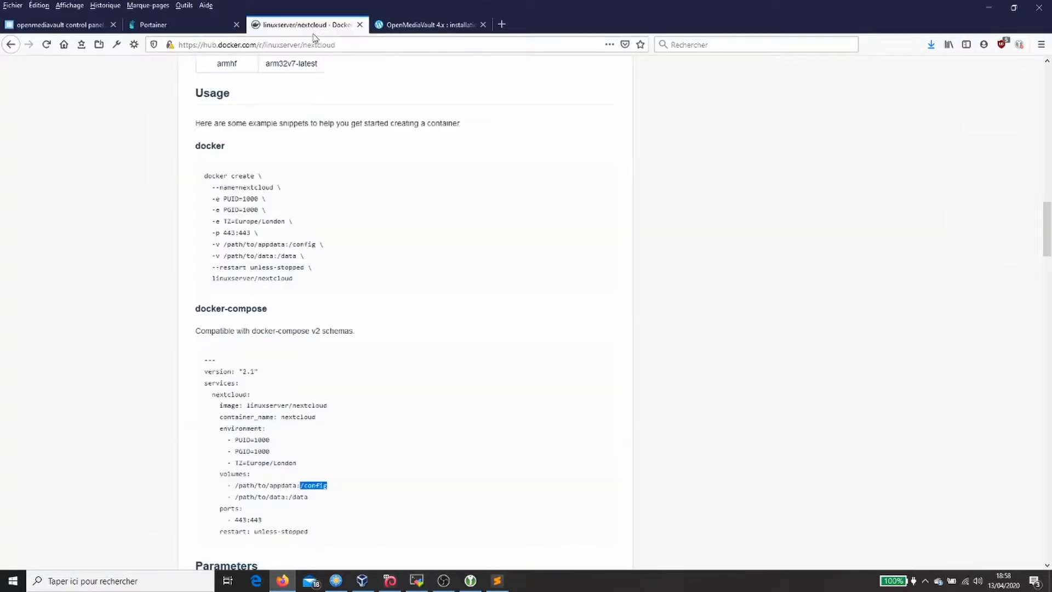
double_click(301, 497)
left_click_drag(289, 497, 306, 498)
left_click(159, 25)
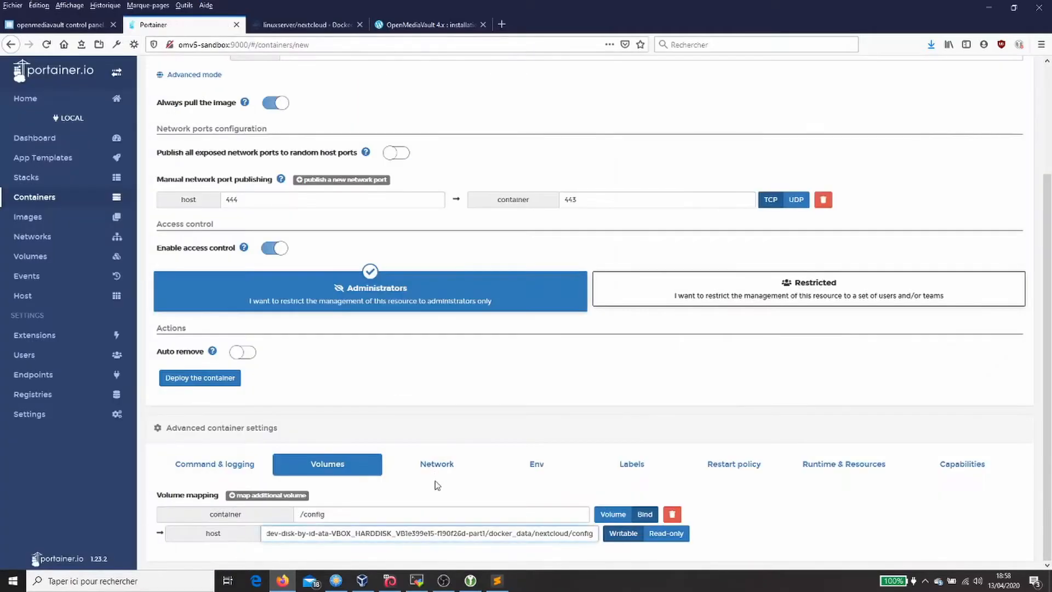
left_click(302, 496)
scroll(303, 495, "down", 1)
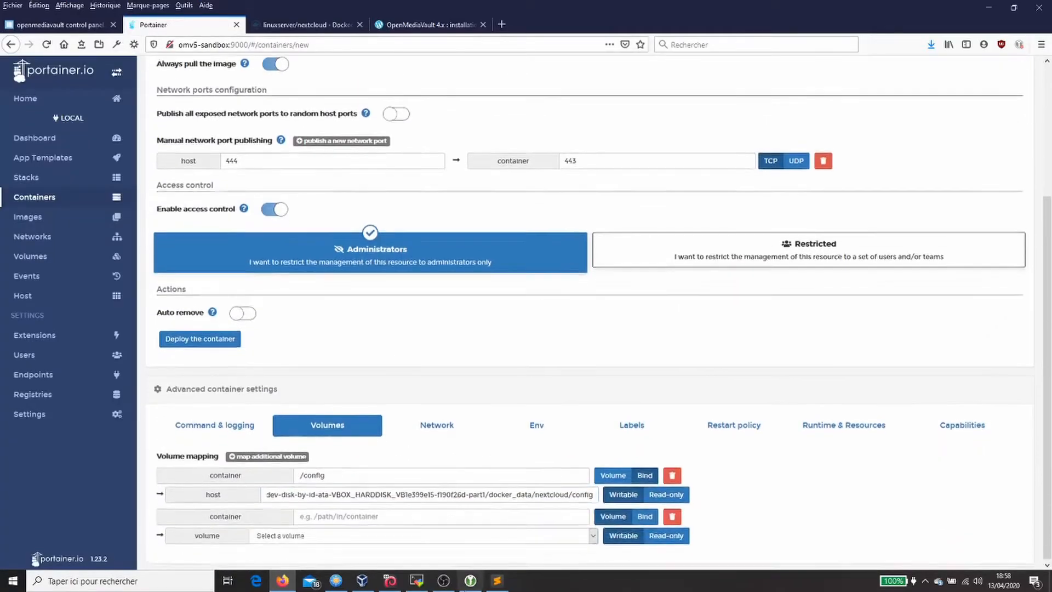
left_click(444, 514)
key("ctrl+v")
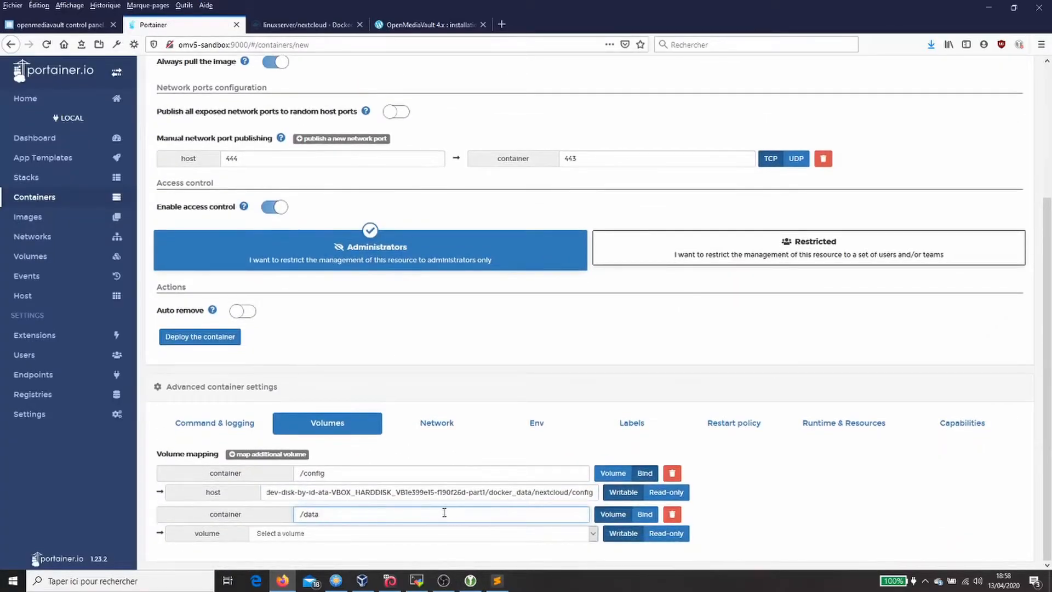
Step: Bind the /data volume to the host folder docker_data/nextcloud/data
triple_click(518, 492)
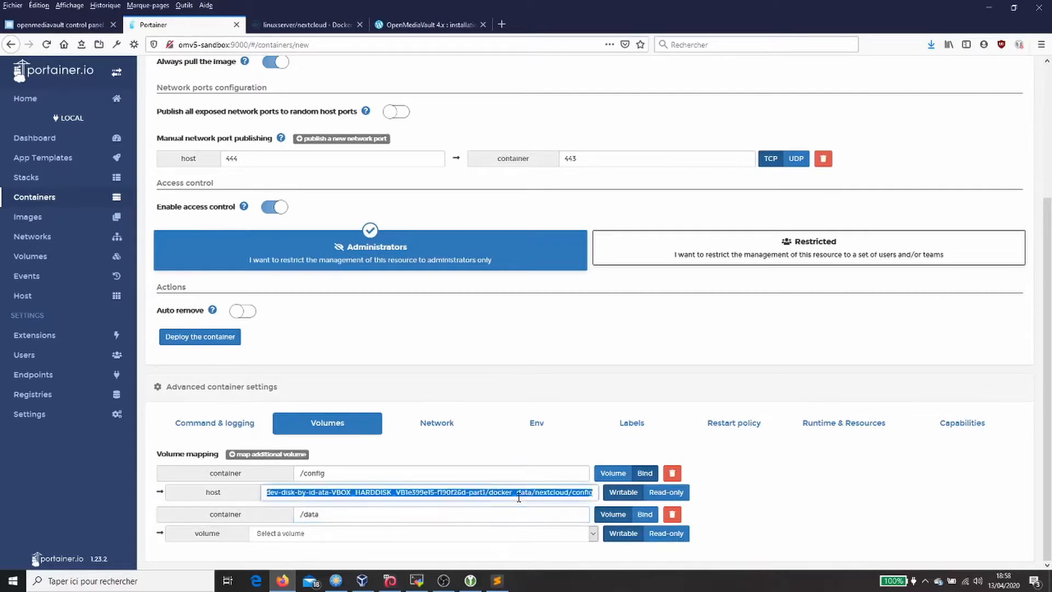
left_click(468, 534)
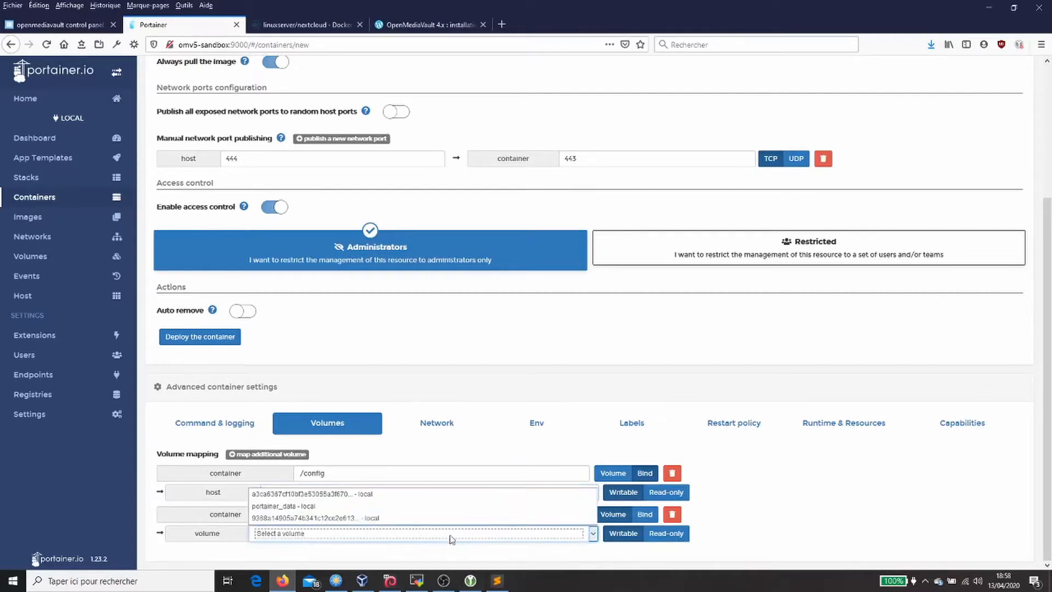
left_click(643, 514)
left_click(416, 534)
key("ctrl+v")
key("BackSpace")
key("BackSpace")
key("BackSpace")
key("BackSpace")
key("BackSpace")
key("BackSpace")
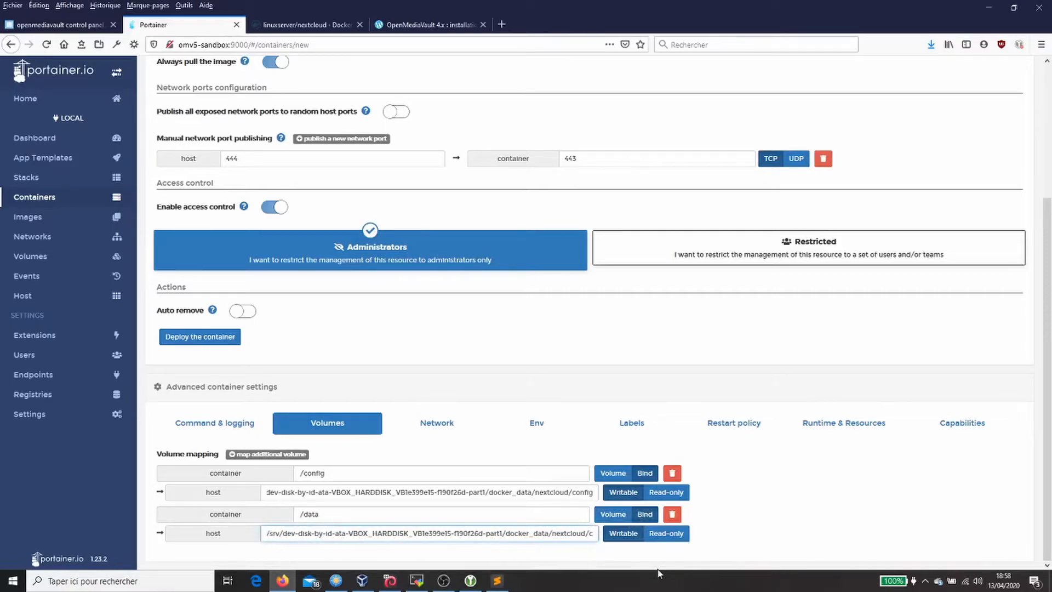
type("data")
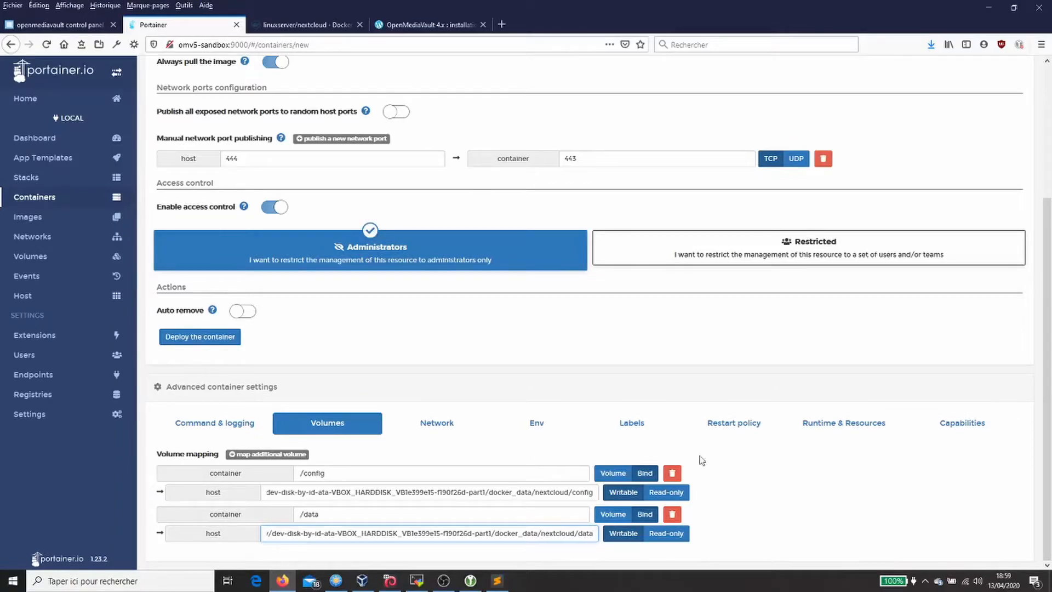
left_click(755, 424)
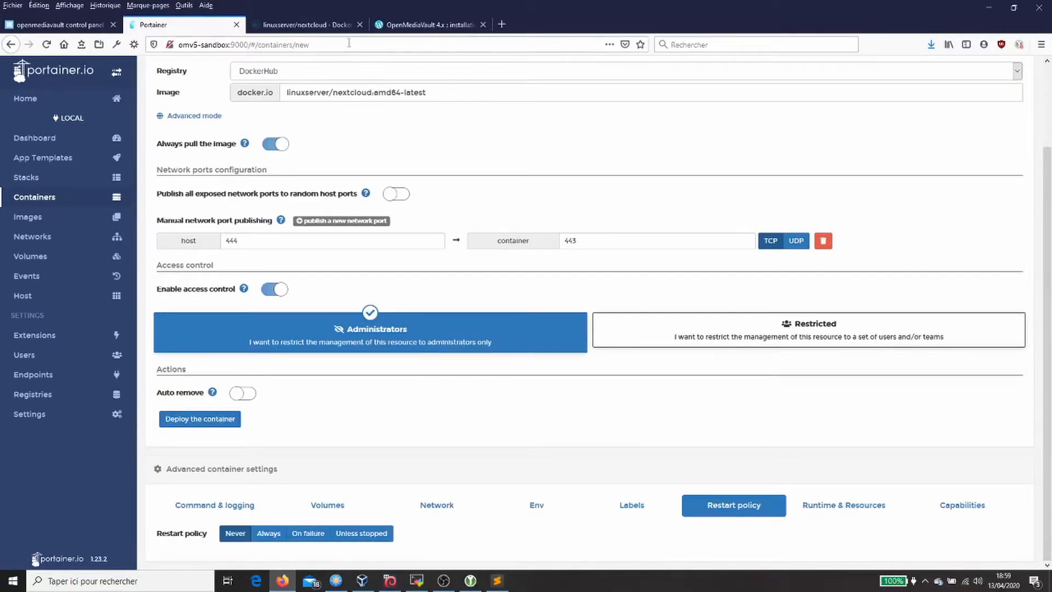
Step: Check Docker Hub's restart value, set restart policy to Unless stopped, and deploy nextcloud
left_click(335, 26)
double_click(282, 531)
left_click(211, 25)
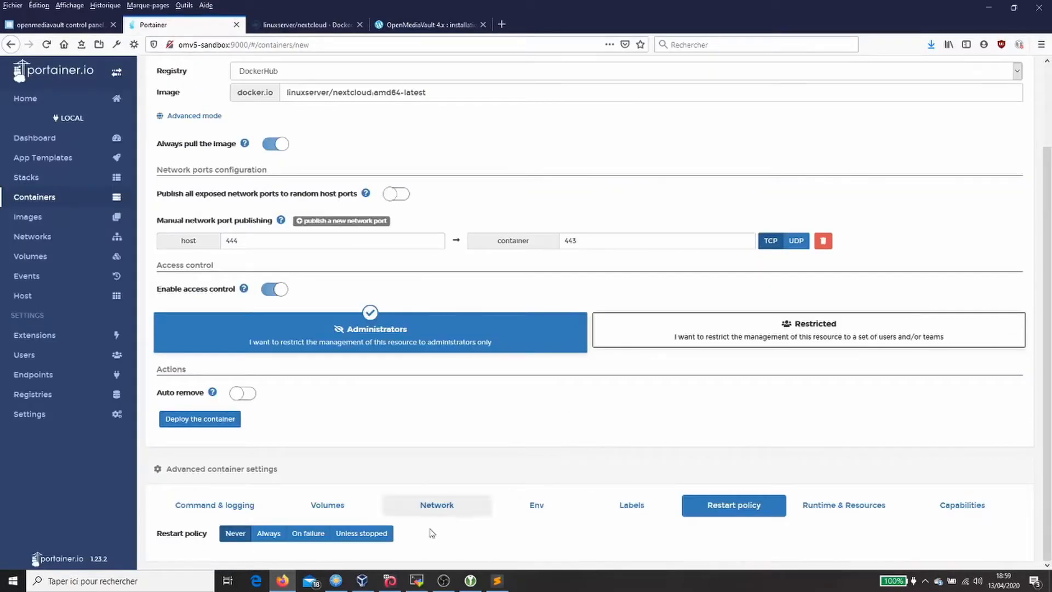
left_click(382, 540)
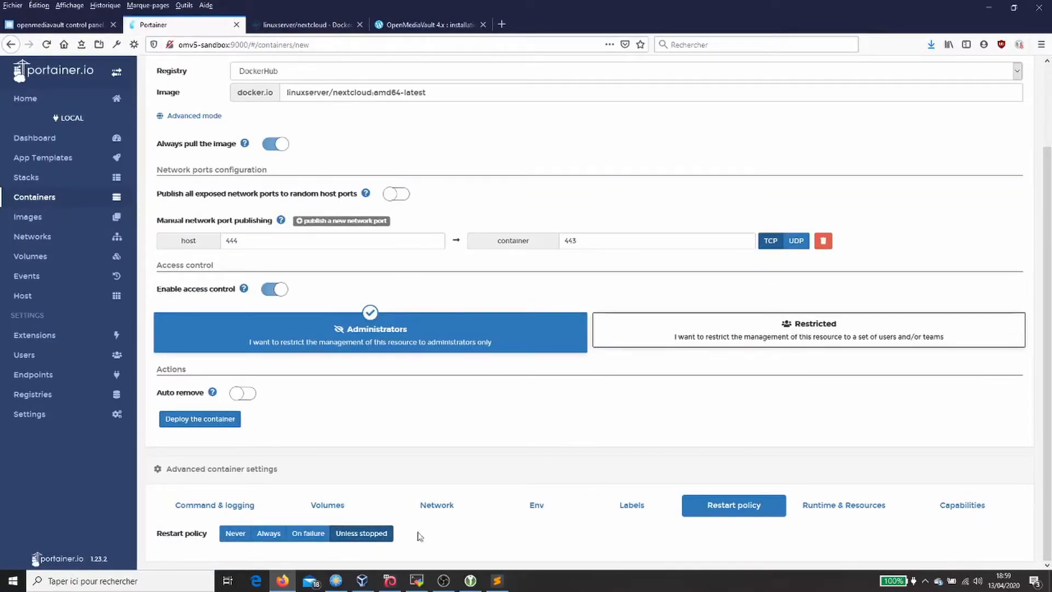
left_click(234, 420)
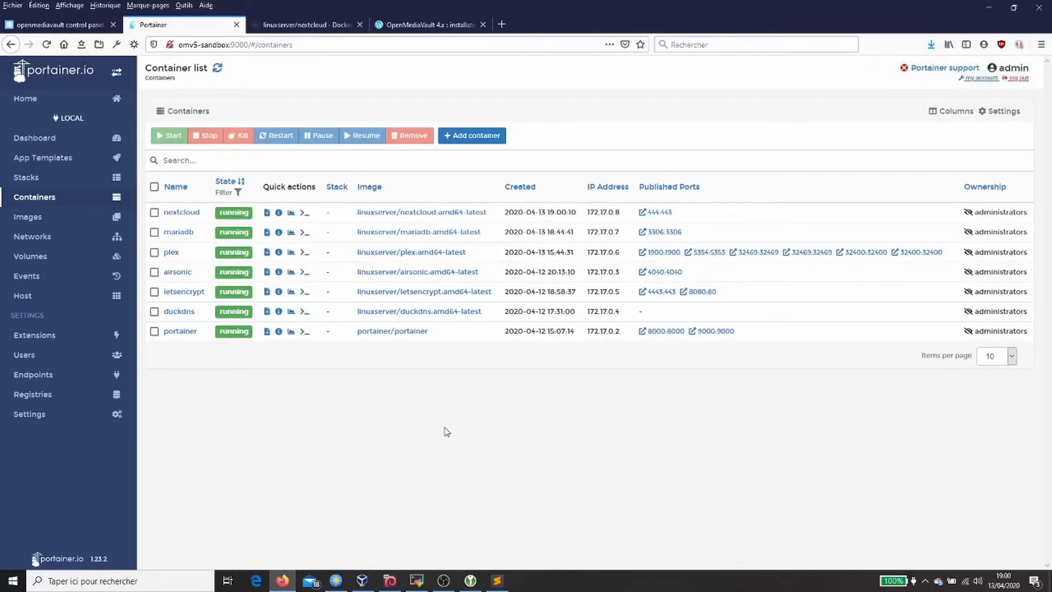
Step: Join the nextcloud container to the my-docker-net network from its details page
left_click(188, 214)
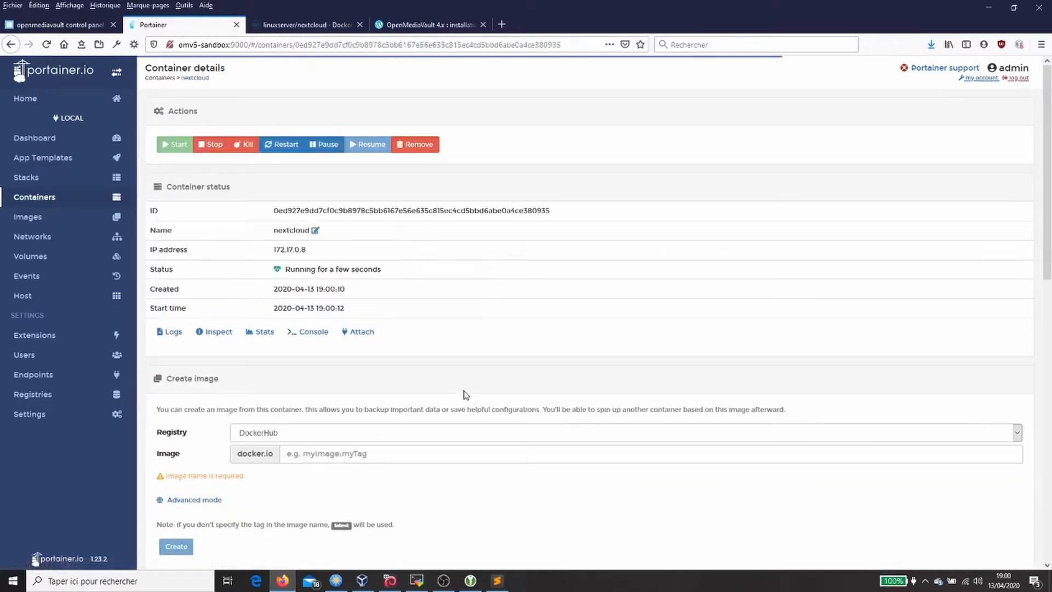
scroll(465, 394, "down", 13)
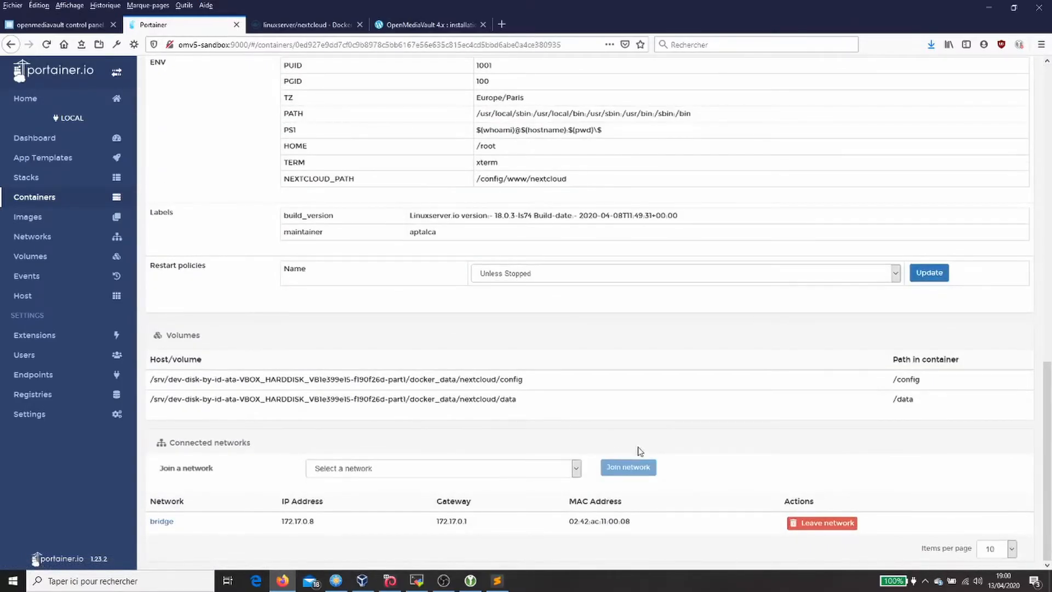
left_click(575, 469)
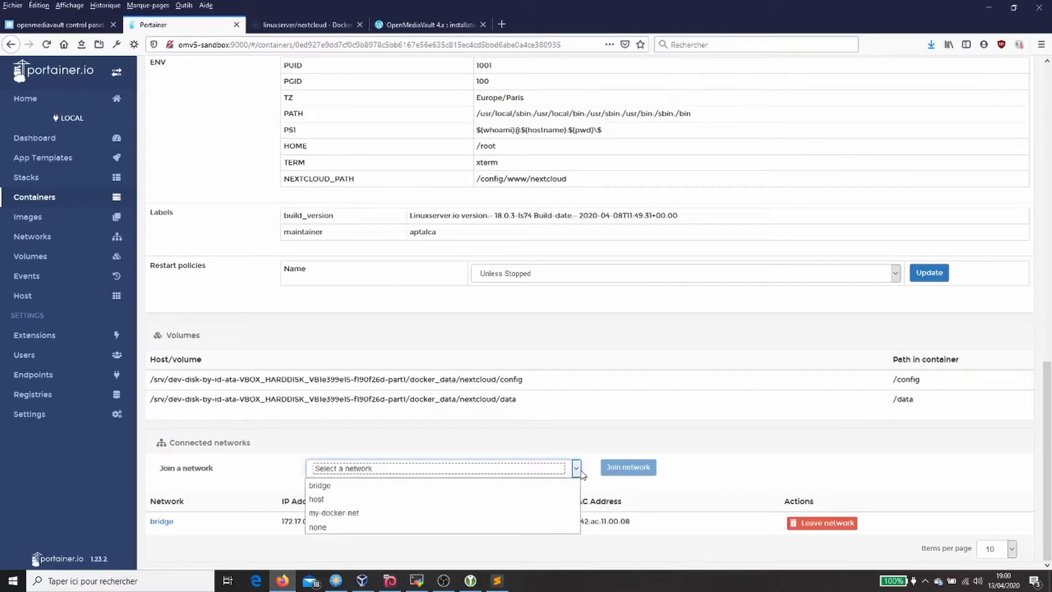
left_click(394, 512)
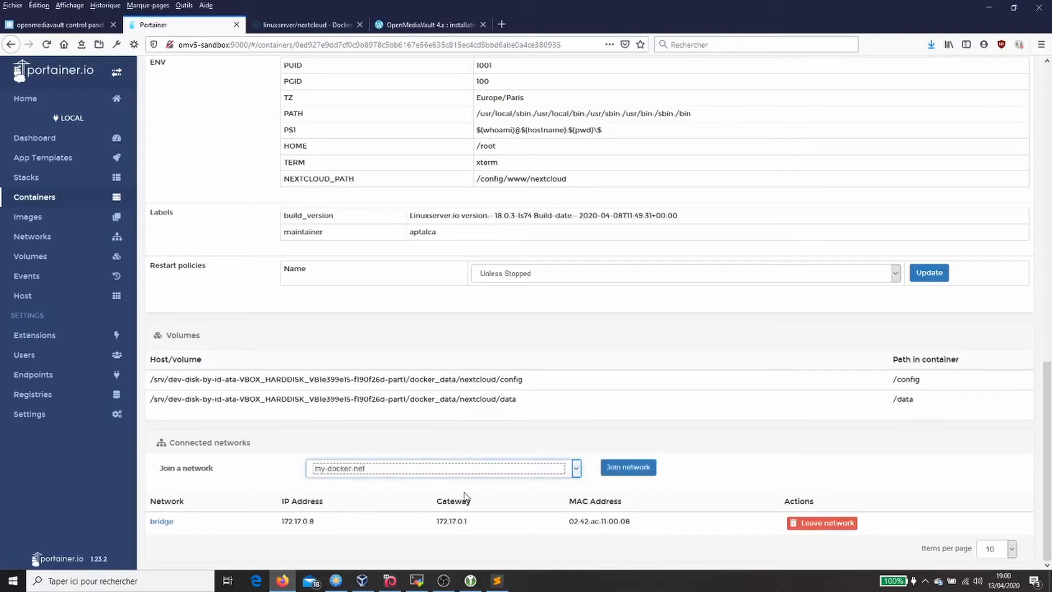
left_click(630, 469)
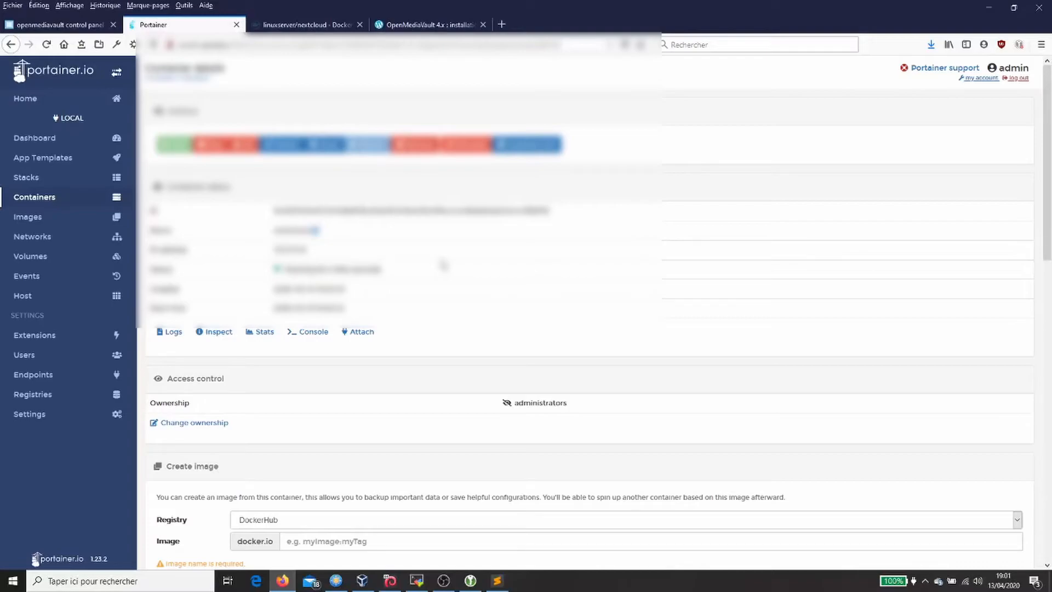
left_click(501, 24)
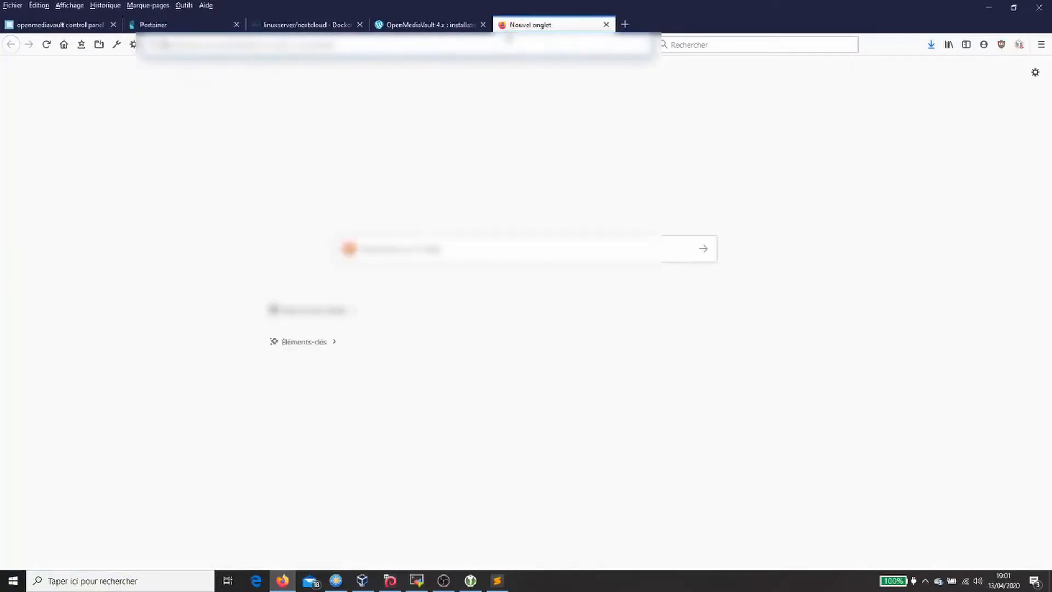
Step: Load https:192.168.1.2:444 and accept the self-signed certificate risk to reach Nextcloud setup
left_click(510, 40)
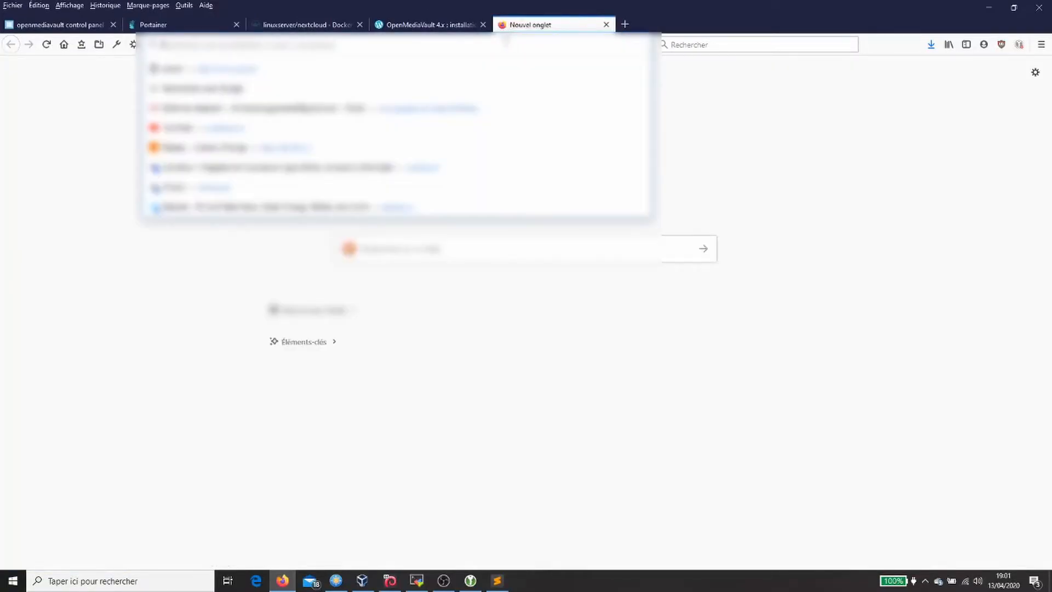
type("http")
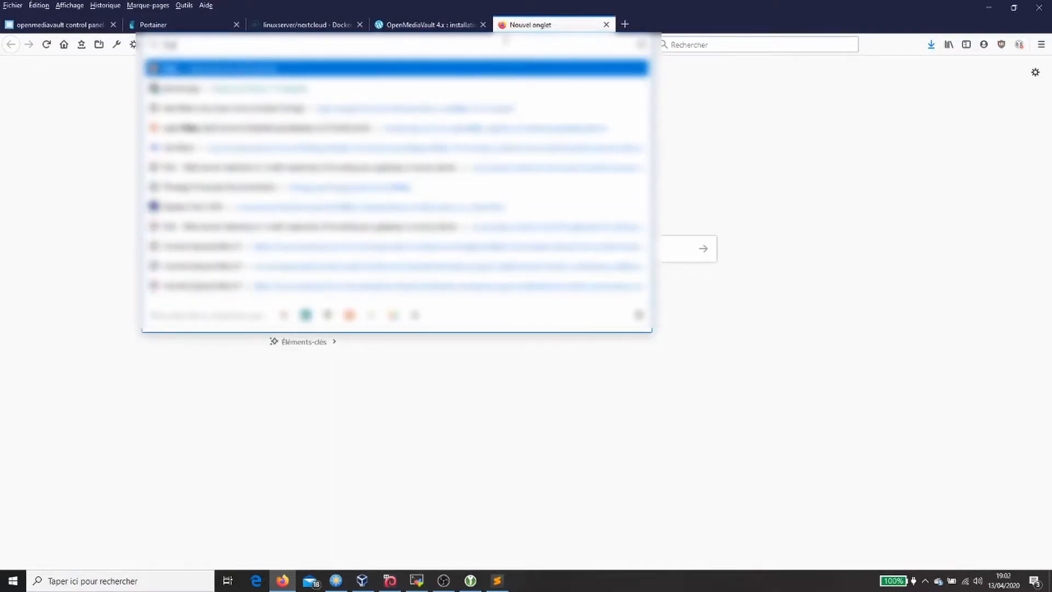
type("s:")
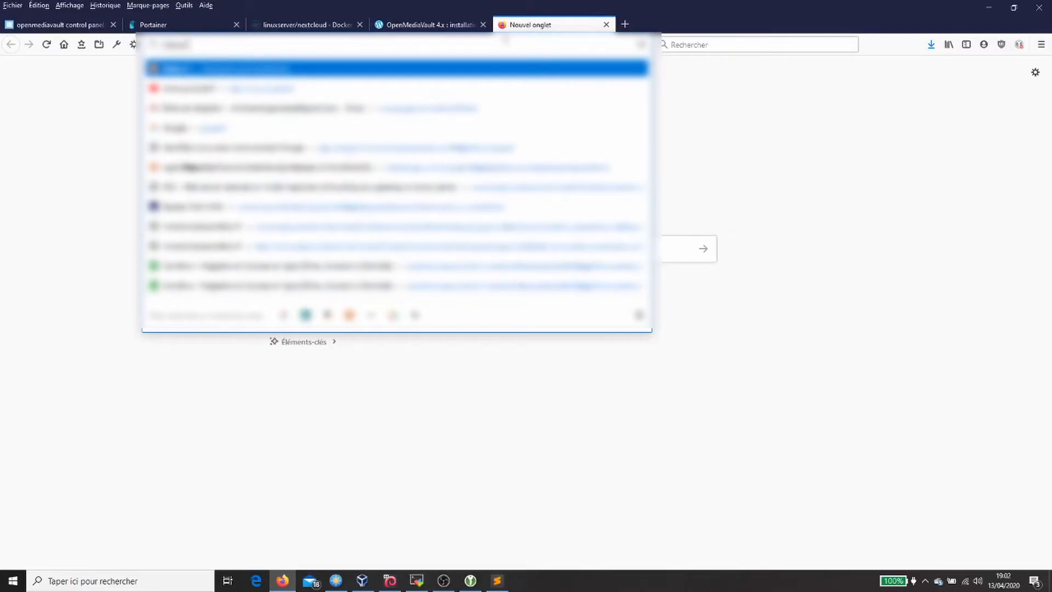
type("192.168.")
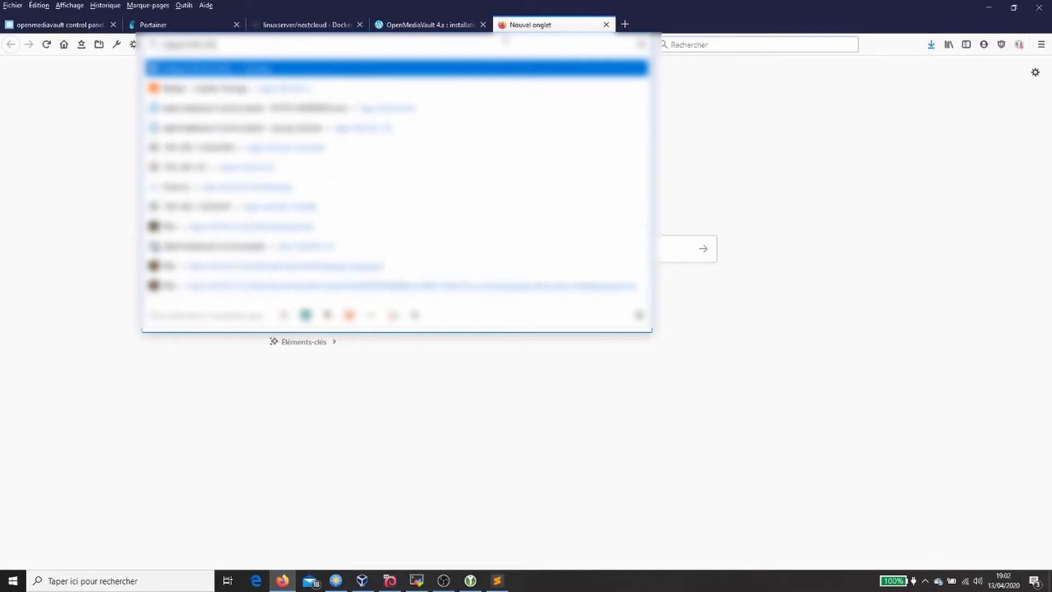
type("1.2")
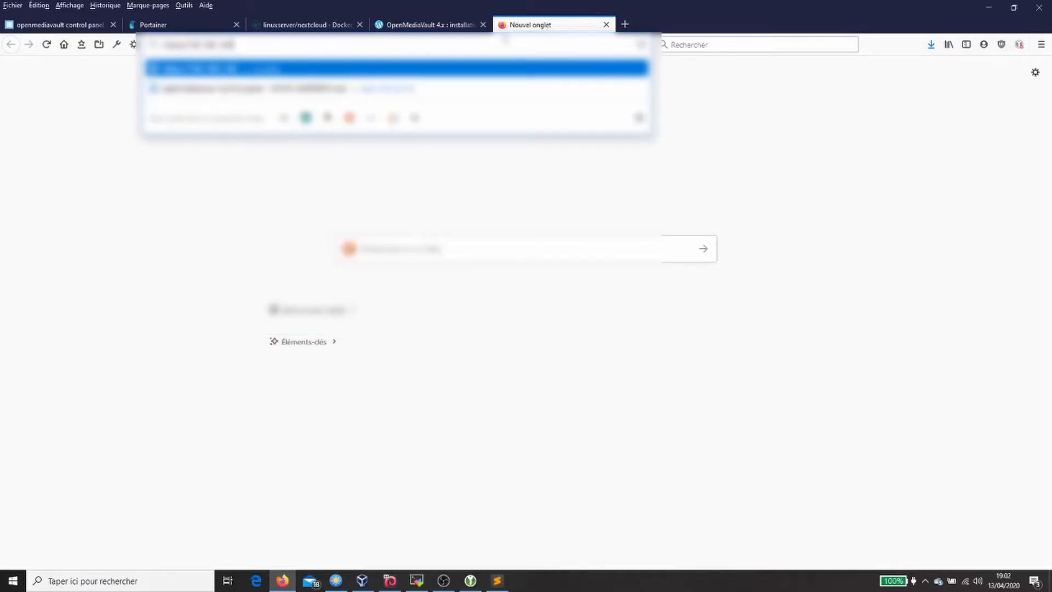
type(":444")
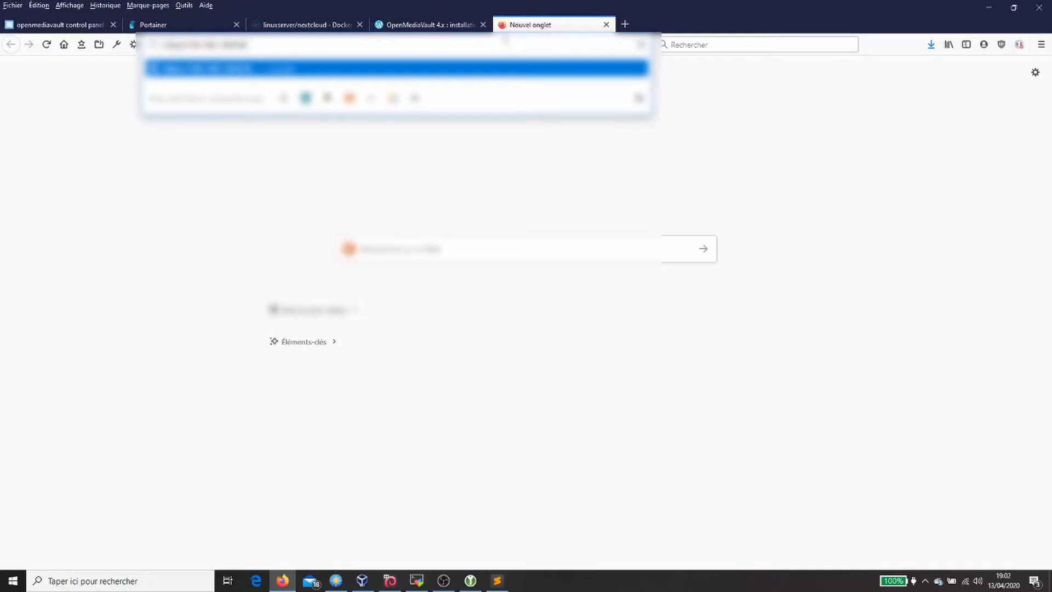
key("Return")
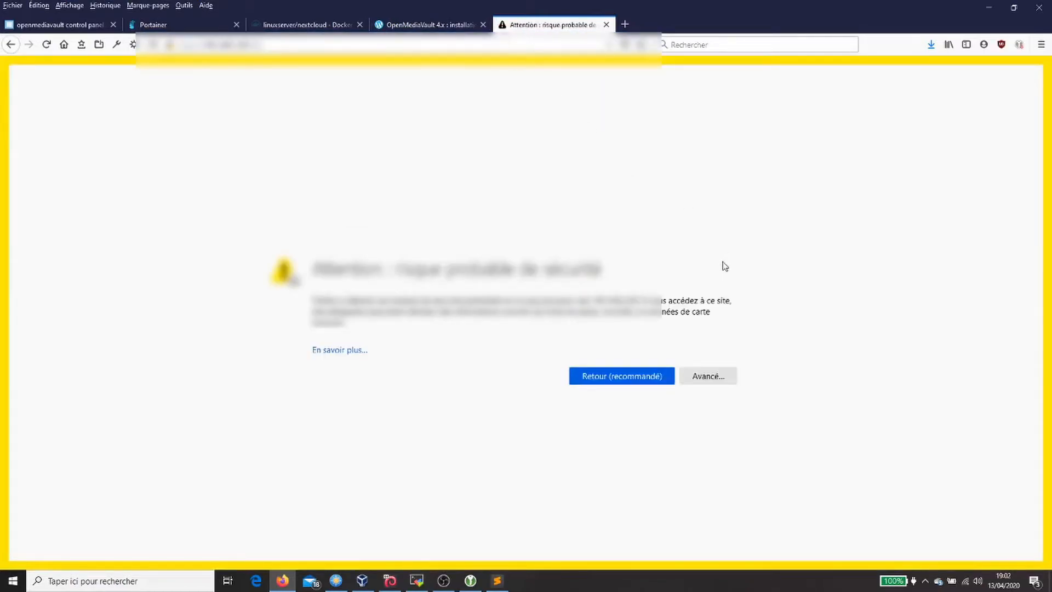
left_click(713, 376)
scroll(556, 510, "down", 1)
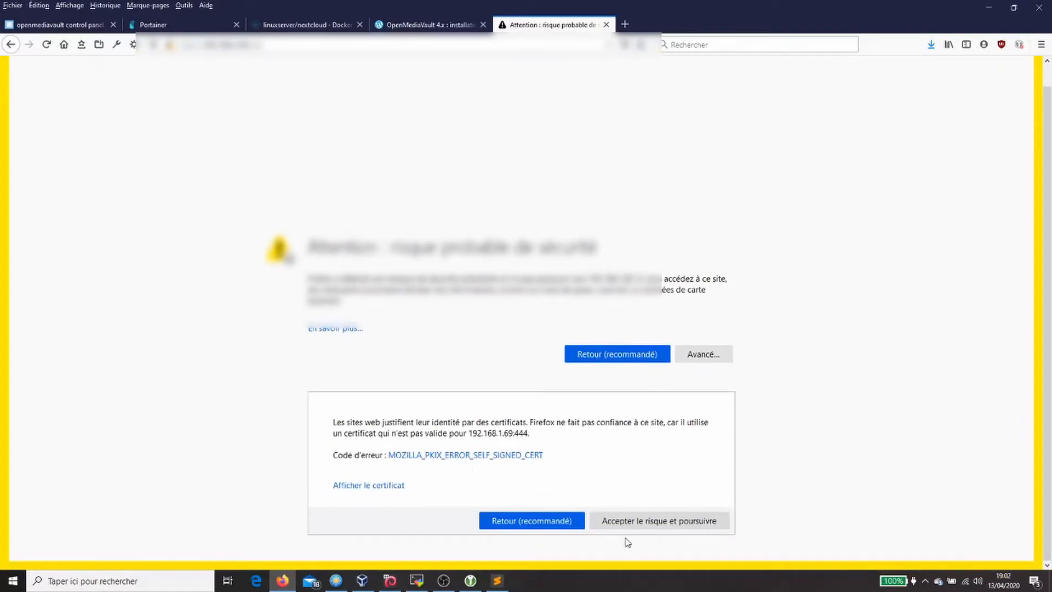
left_click(643, 521)
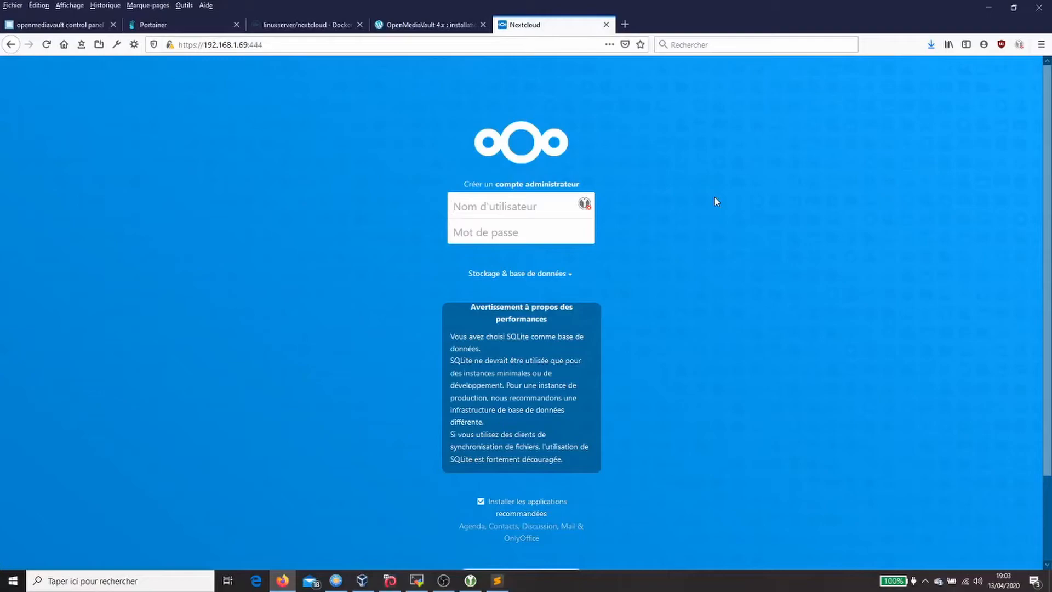
Step: Enter the administrator username and password in the Nextcloud setup form
type("admin")
key("Tab")
type("1234")
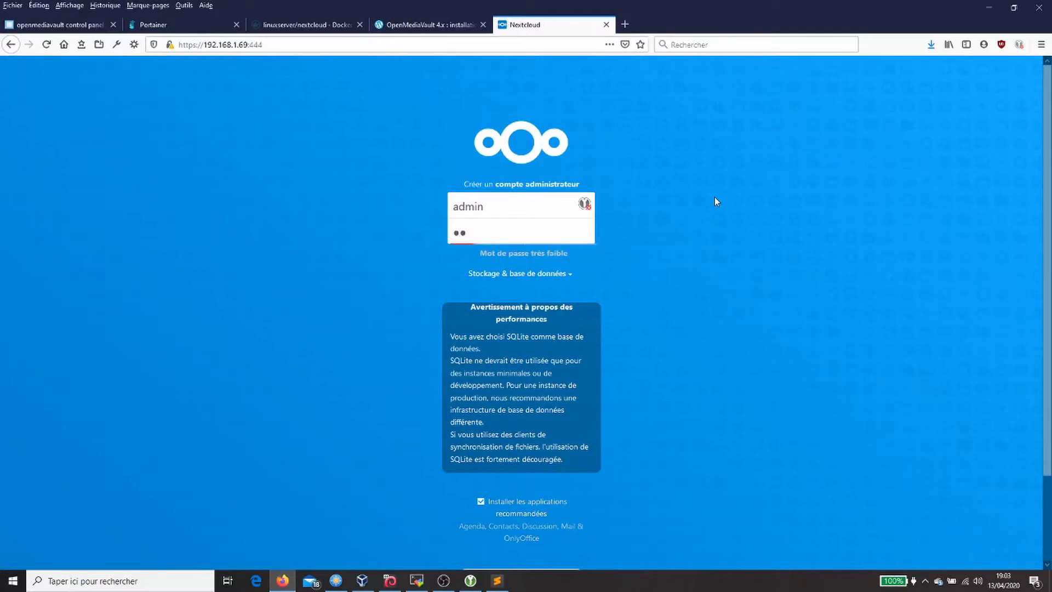
type("5")
Step: Choose MySQL/MariaDB under storage and database, with database user nextcloud
left_click(570, 279)
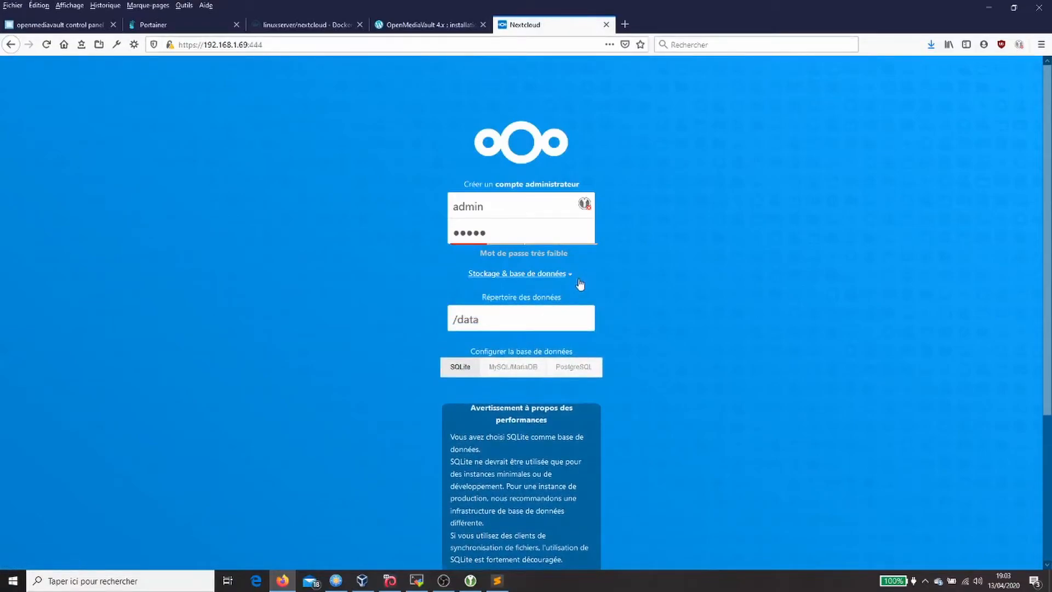
left_click(524, 373)
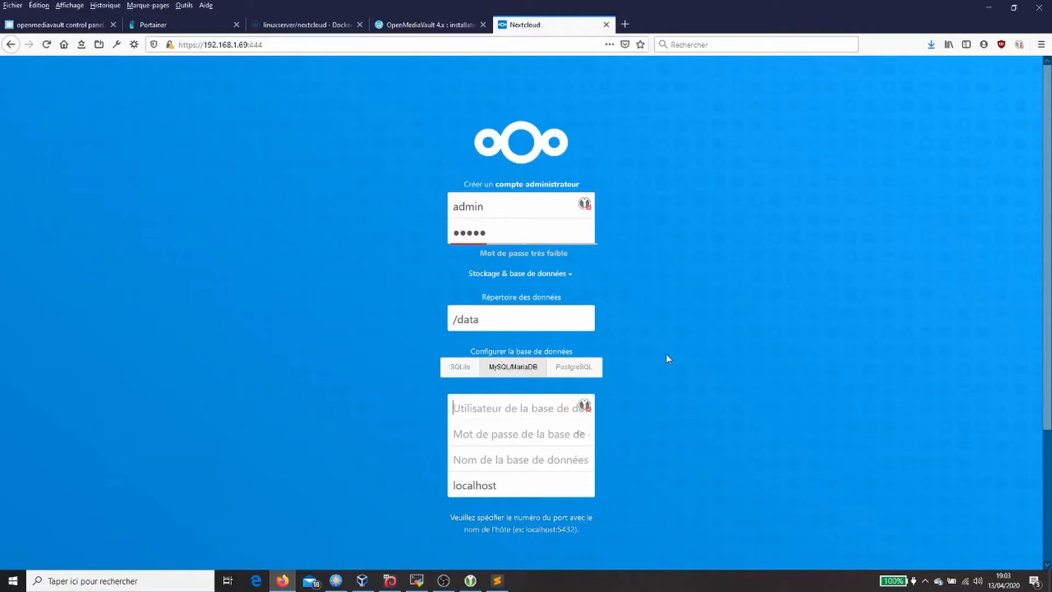
type("nex")
type("ud")
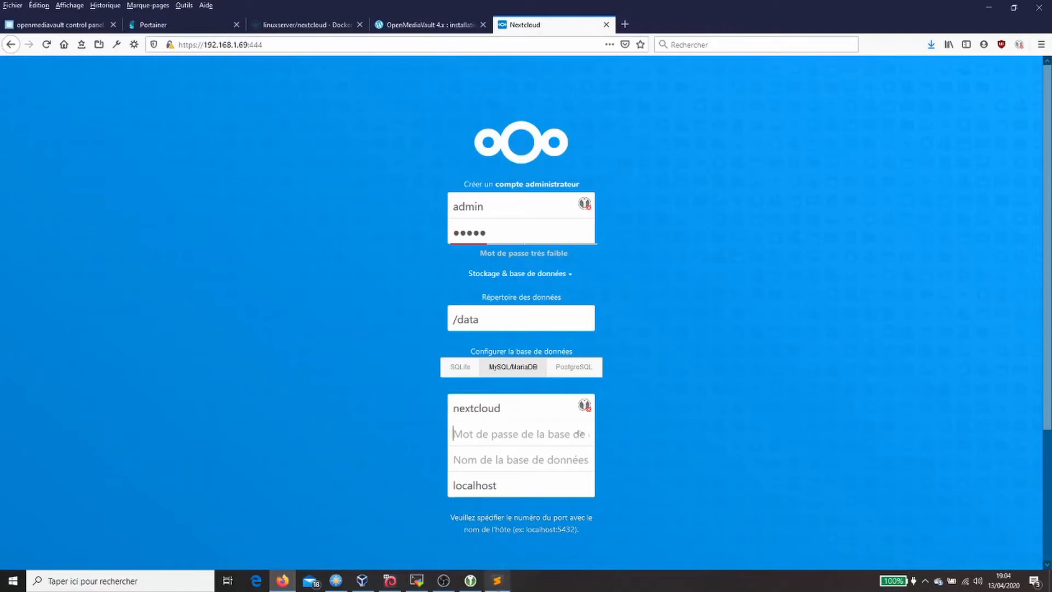
left_click(497, 581)
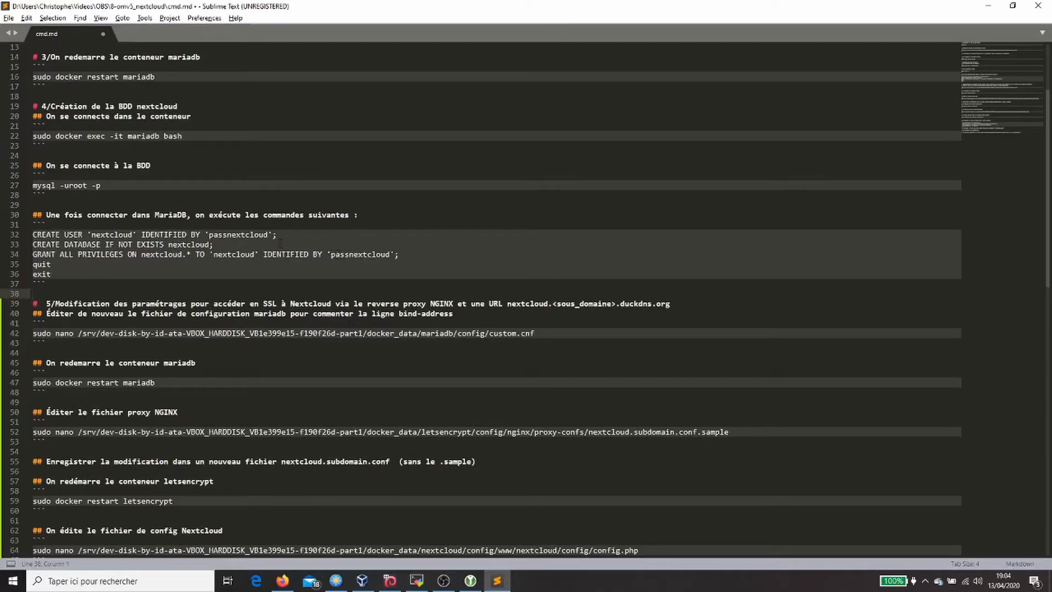
Step: Copy the database password from the Sublime Text notes into Nextcloud's database password field
double_click(239, 235)
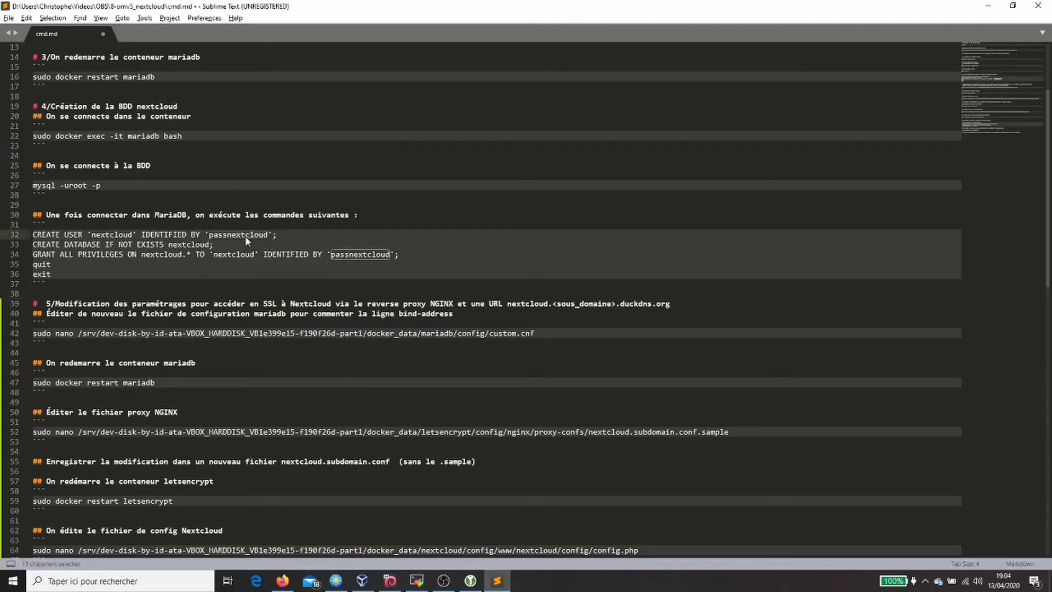
right_click(247, 236)
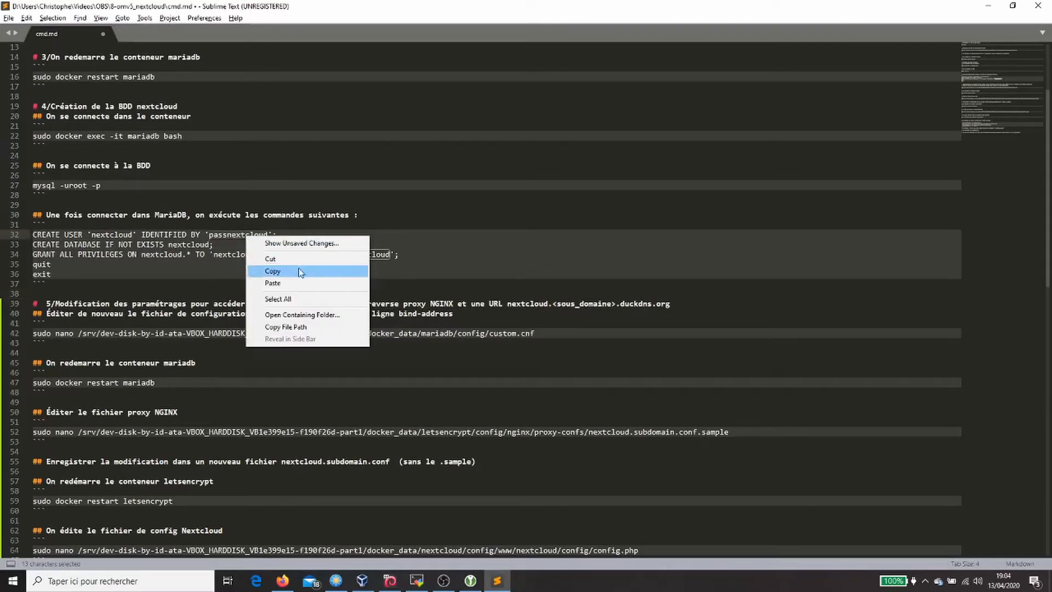
left_click(272, 270)
key("alt+Tab")
key("ctrl+v")
left_click(535, 459)
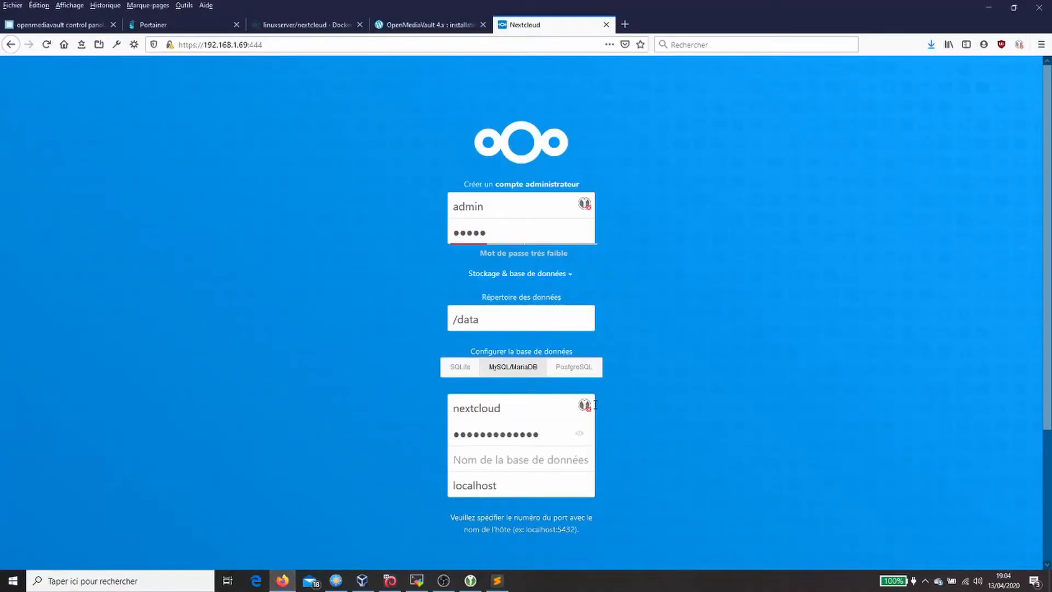
Step: Enter database name nextcloud and host 192.169.1.69:3306, then submit the form
type("nextcloud")
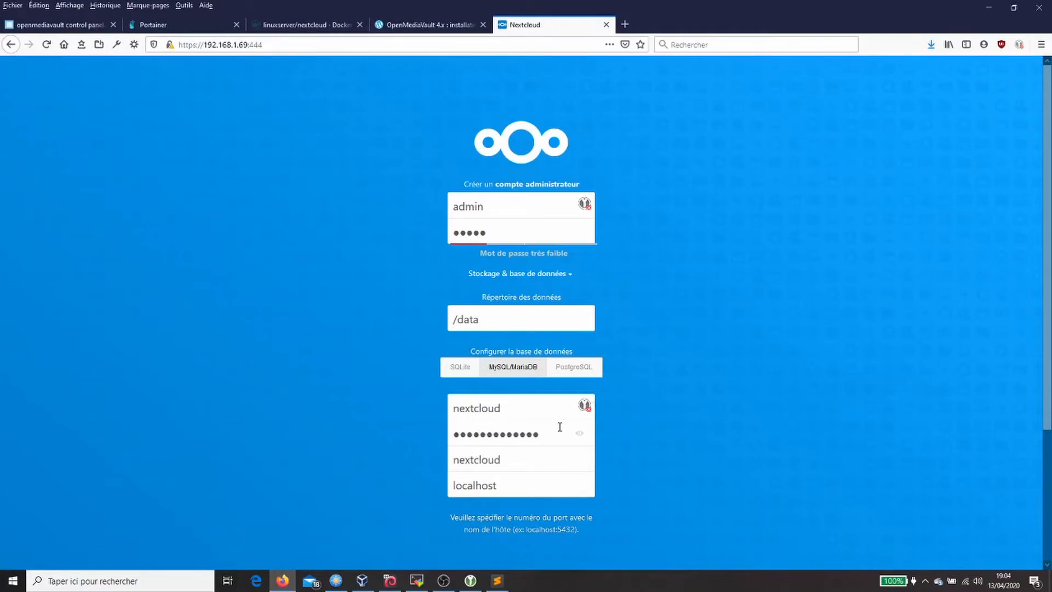
left_click_drag(535, 486, 436, 484)
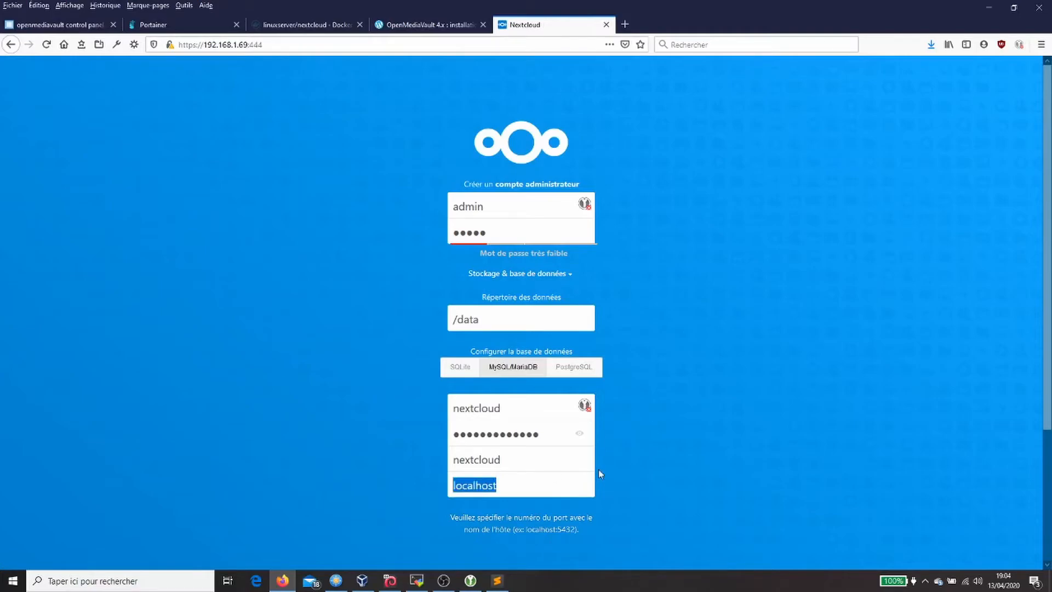
type("192.1")
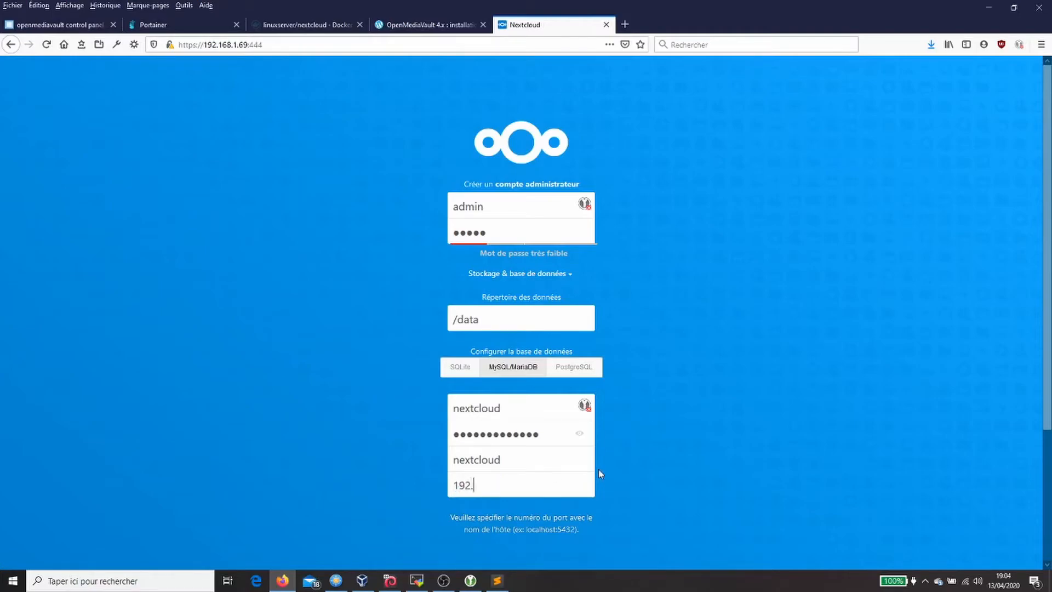
type("68")
key("BackSpace")
type("9.1.69:3306")
key("Return")
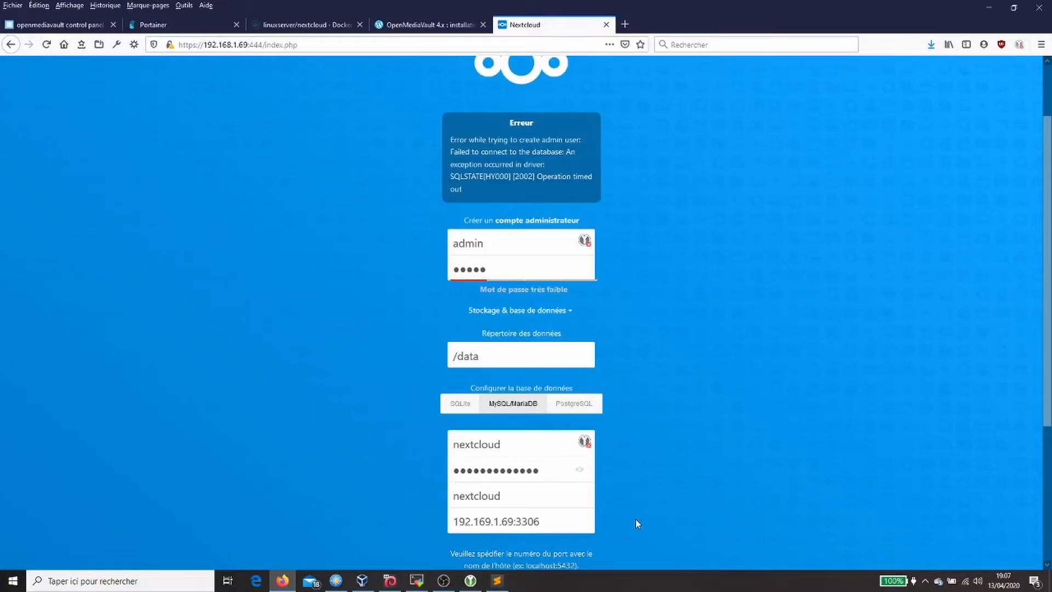
Step: Fix the database host to 192.168.1.69:3306 and finish the installation
scroll(635, 517, "down", 4)
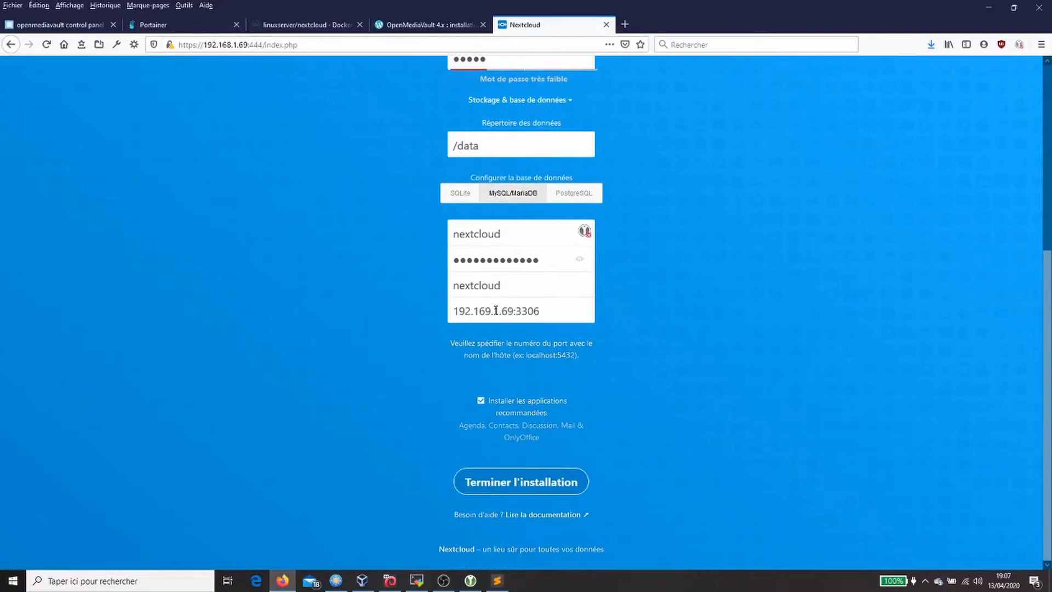
left_click(488, 311)
key("BackSpace")
type("8")
left_click(550, 311)
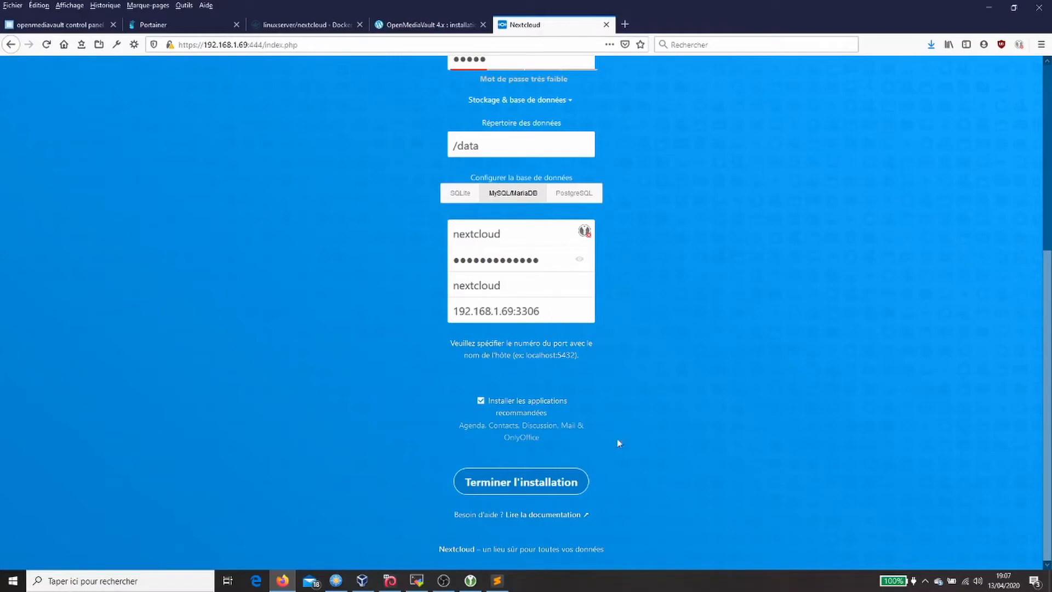
left_click(526, 485)
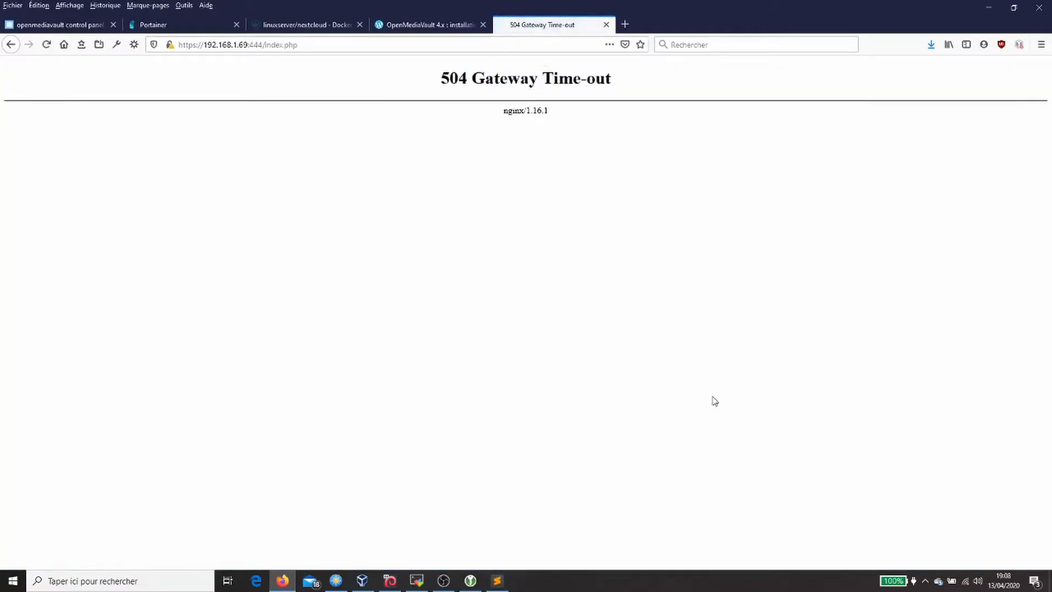
Step: Strip index.php from the URL and reload the Nextcloud site root
left_click(314, 47)
left_click(332, 45)
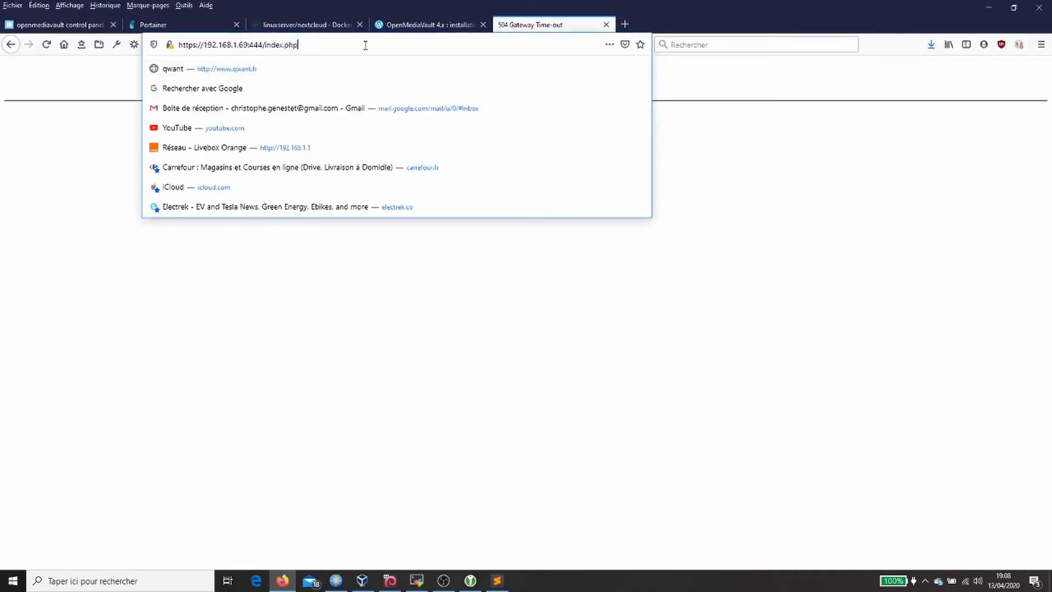
key("BackSpace")
key("BackSpace")
key("BackSpace")
key("BackSpace")
key("BackSpace")
key("BackSpace")
key("BackSpace")
key("BackSpace")
key("BackSpace")
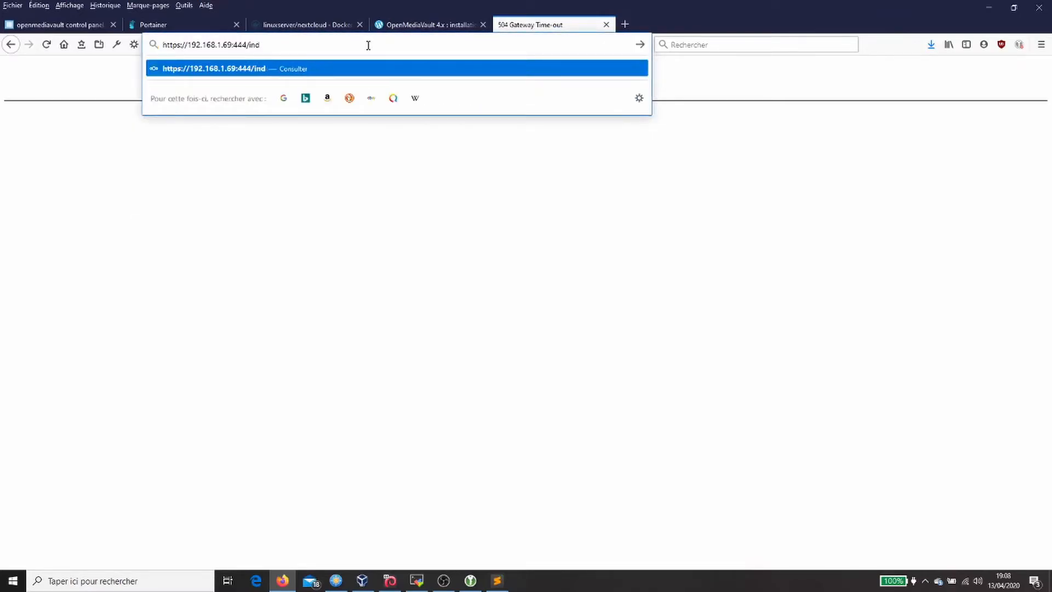
key("Return")
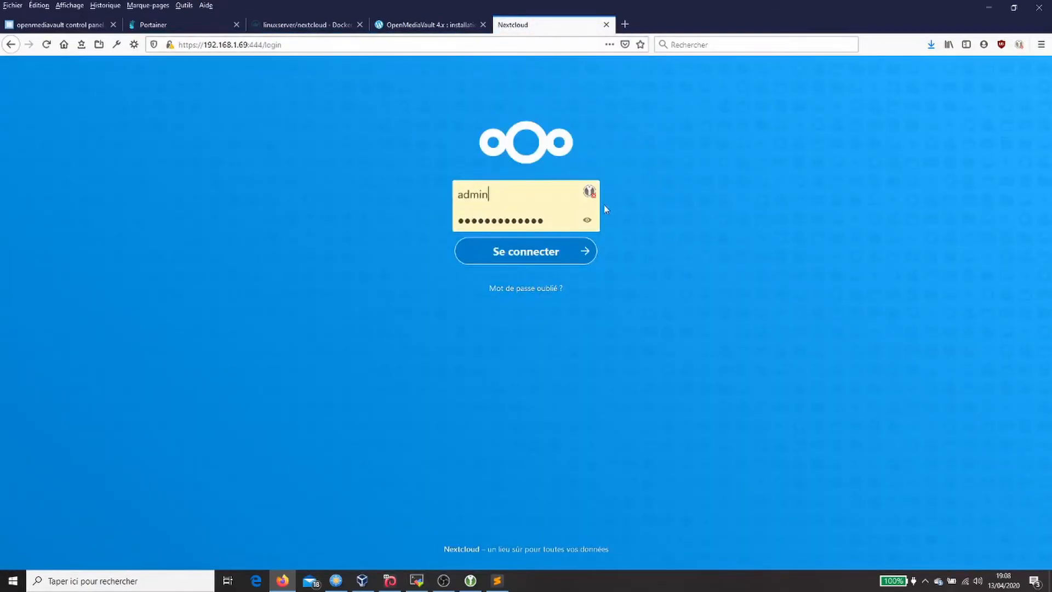
Step: Log in with the administrator password and update the browser's saved login
left_click(503, 192)
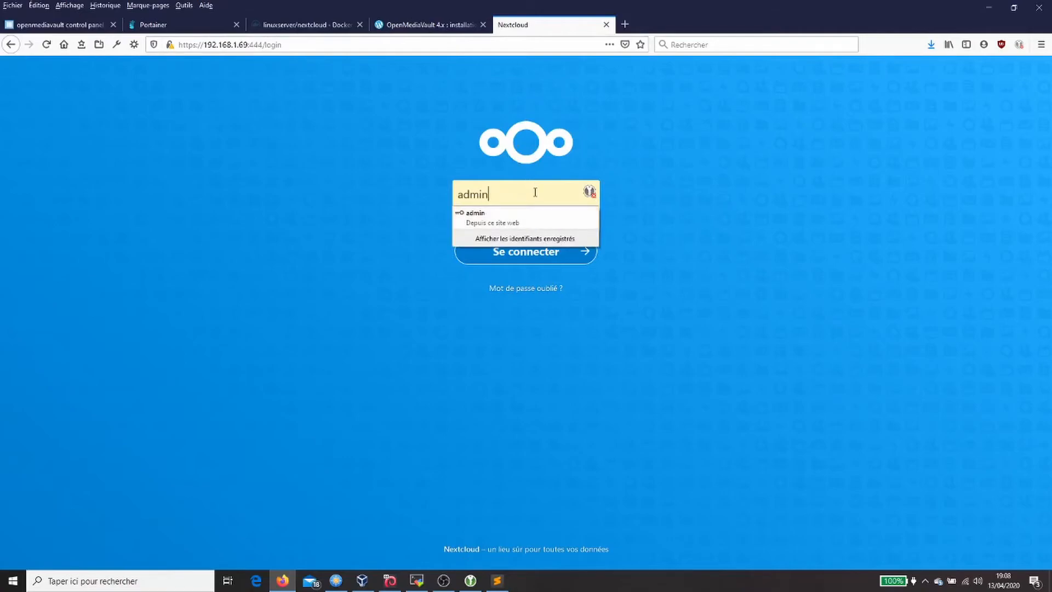
left_click(534, 189)
key("Tab")
key("BackSpace")
type("*****")
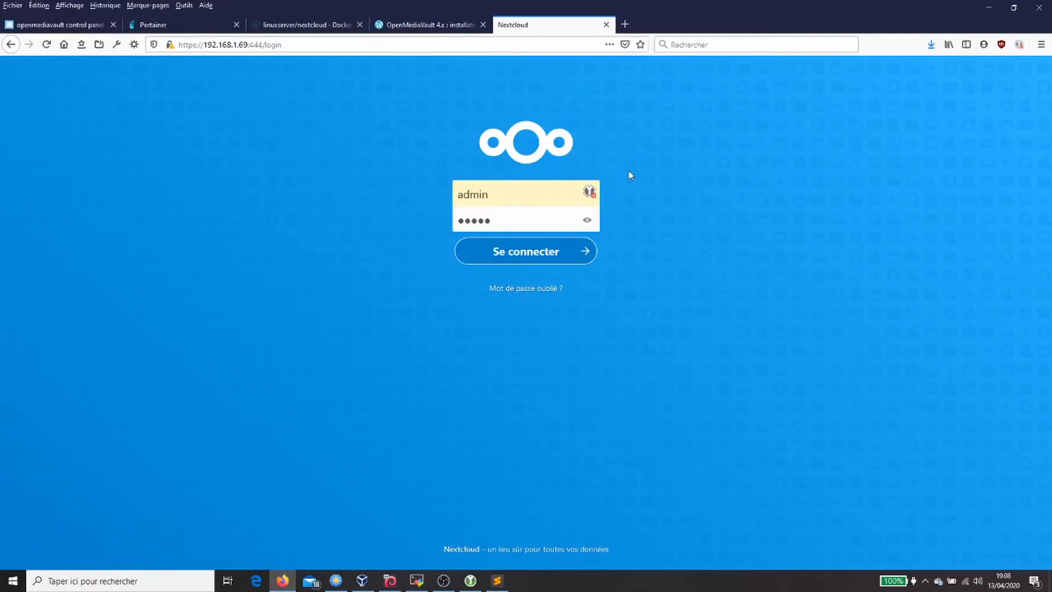
left_click(507, 252)
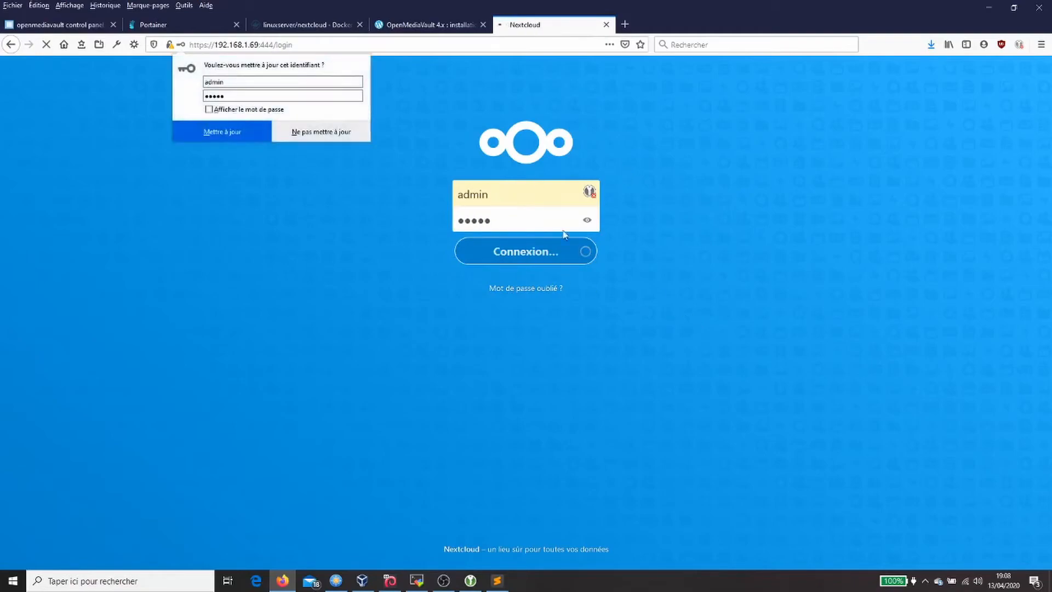
left_click(221, 131)
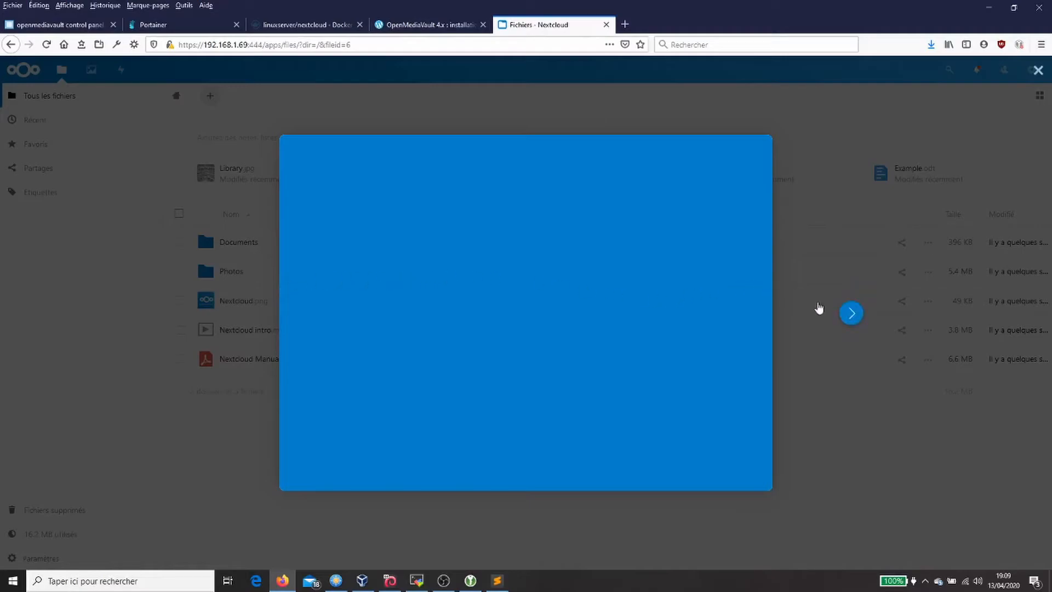
Step: Step through the four welcome slides and choose Commencer à utiliser Nextcloud
left_click(847, 318)
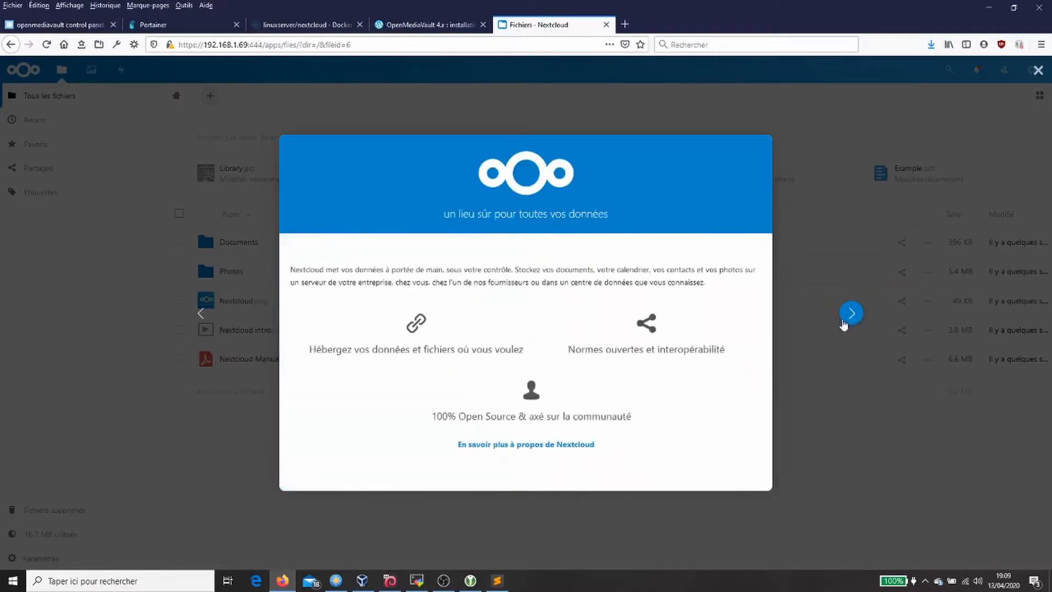
left_click(851, 314)
left_click(851, 314)
left_click(851, 314)
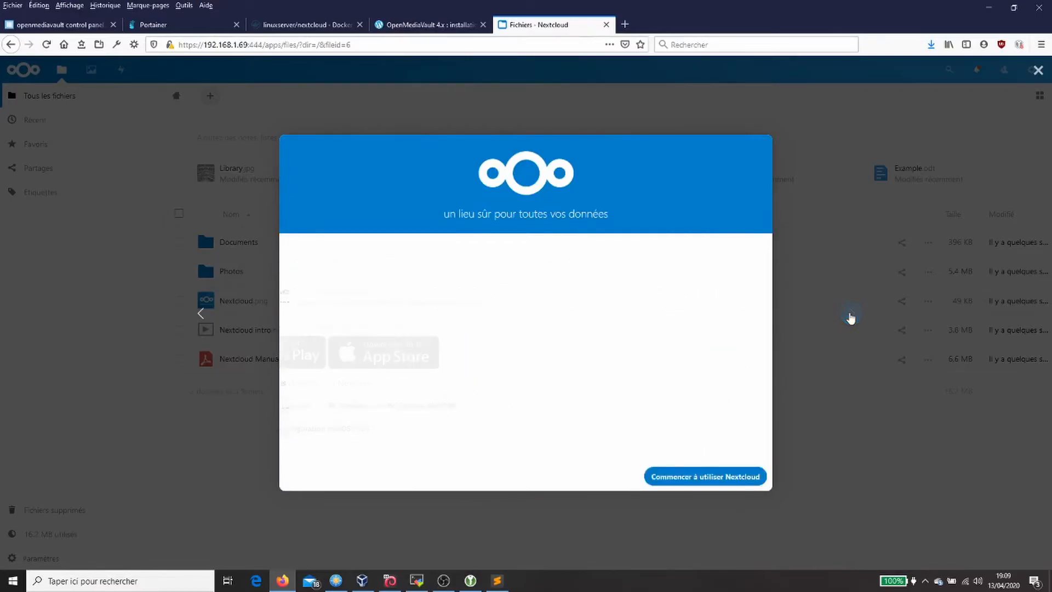
left_click(702, 478)
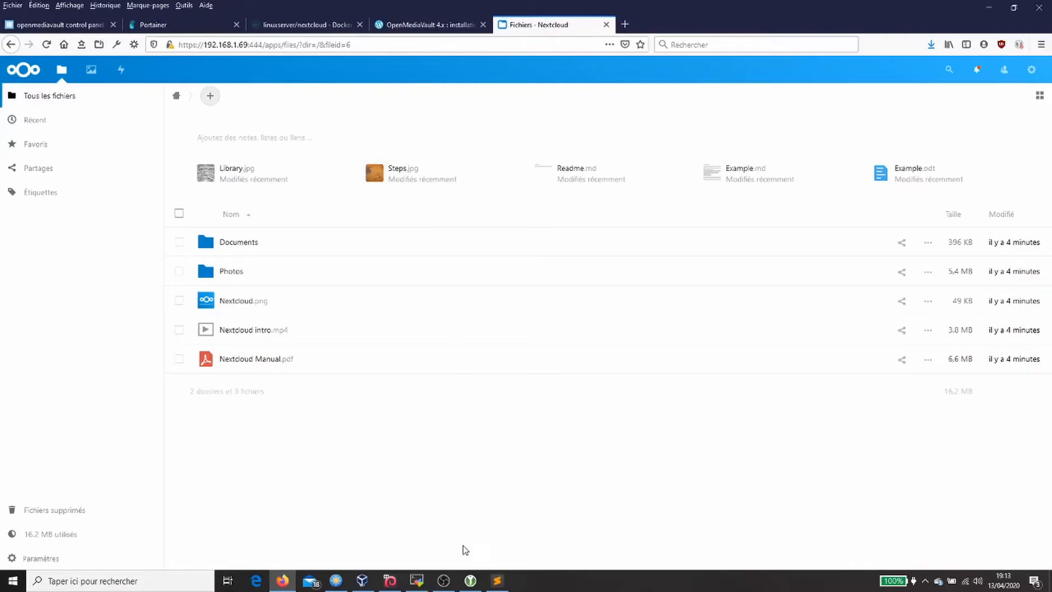
Step: Copy the sudo nano custom.cnf command from the notes and run it in the SSH terminal
left_click(417, 582)
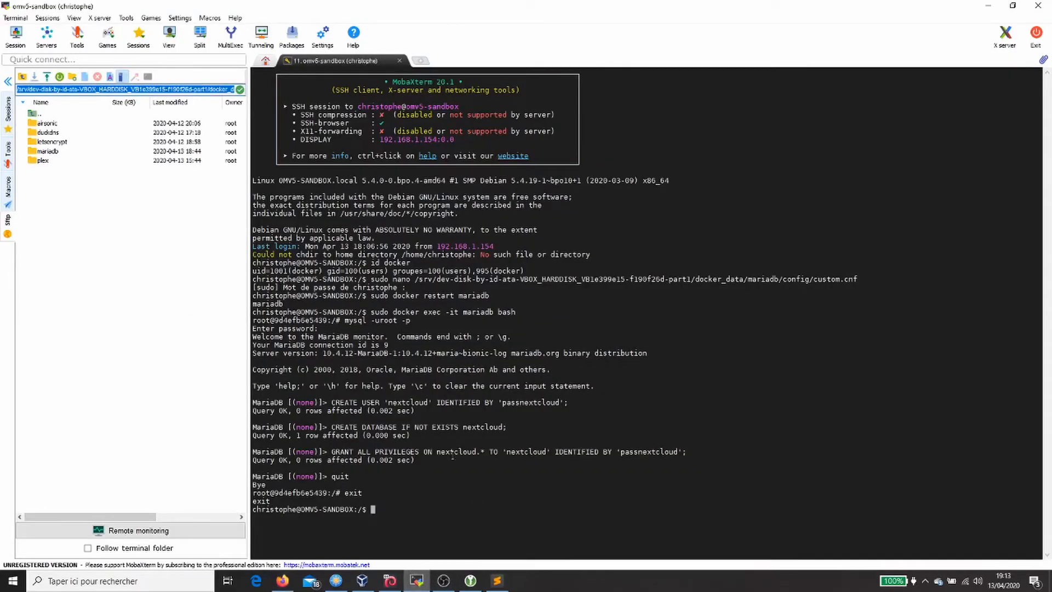
key("alt+Tab")
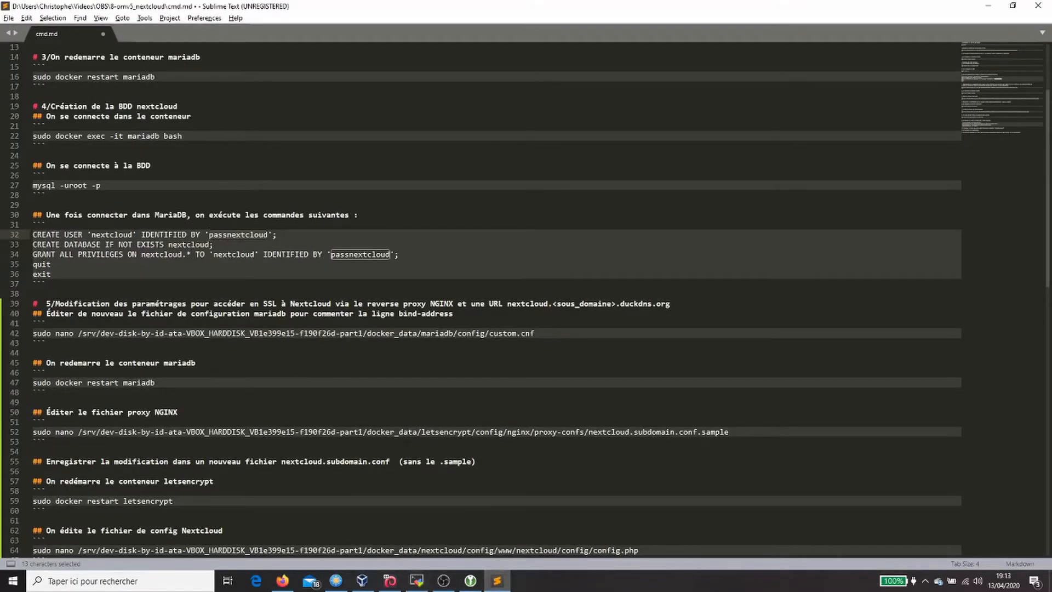
scroll(255, 305, "down", 1)
left_click(254, 304)
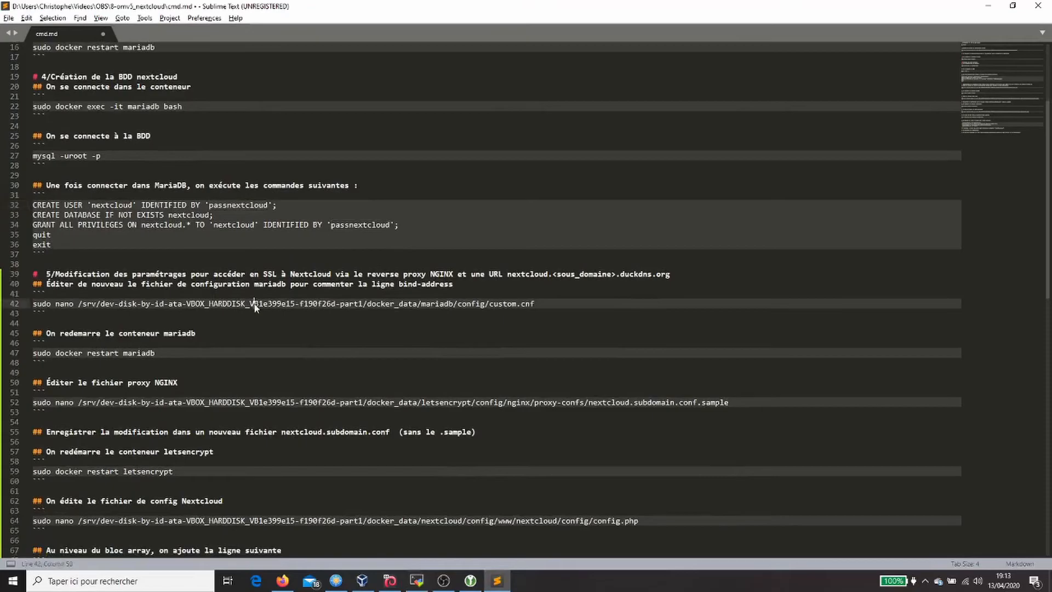
left_click(557, 301)
left_click_drag(550, 302, 33, 304)
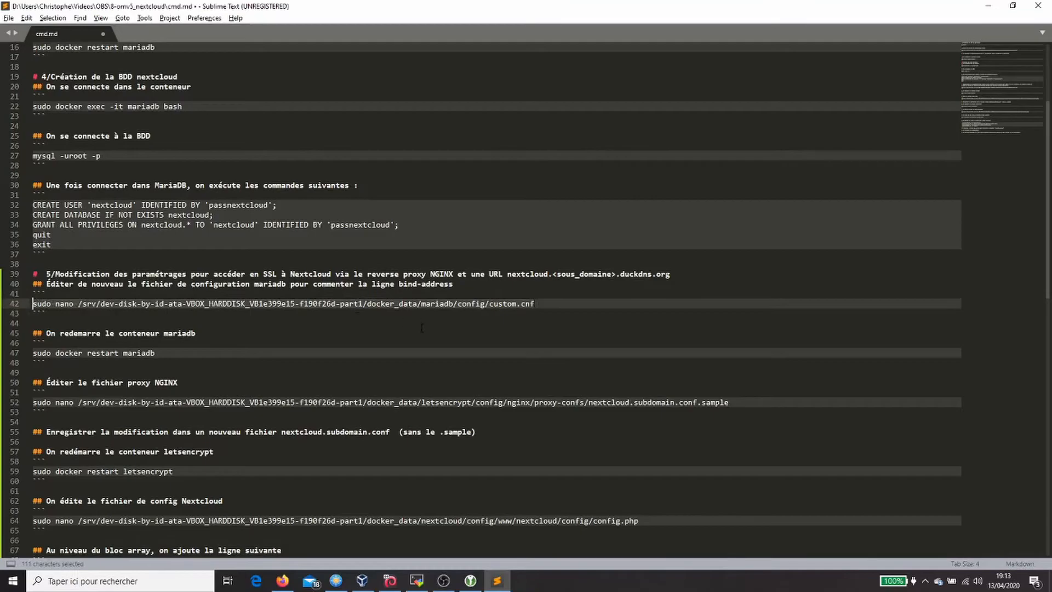
key("alt+Tab")
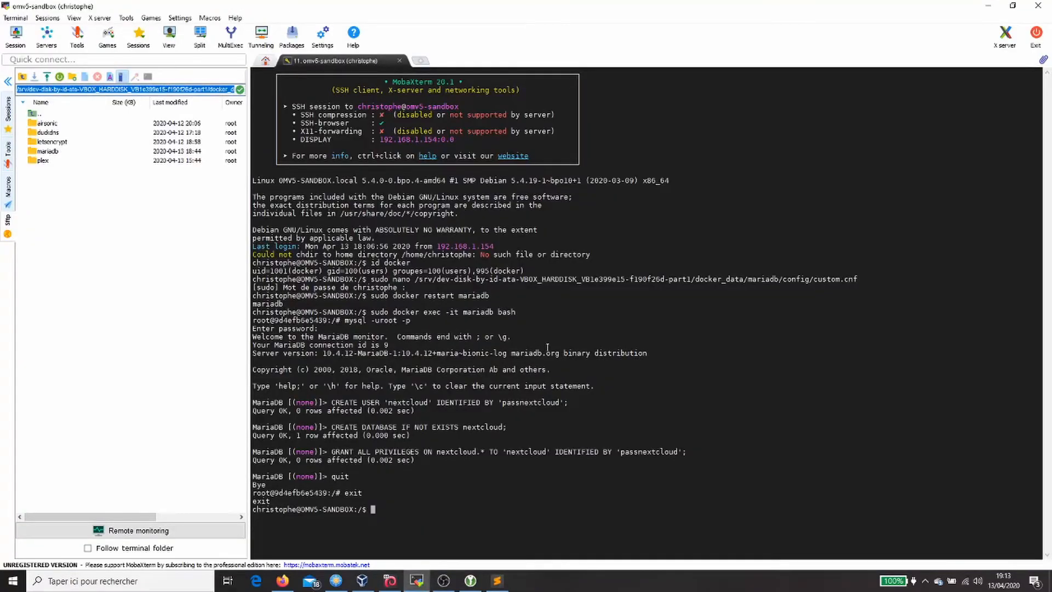
right_click(632, 378)
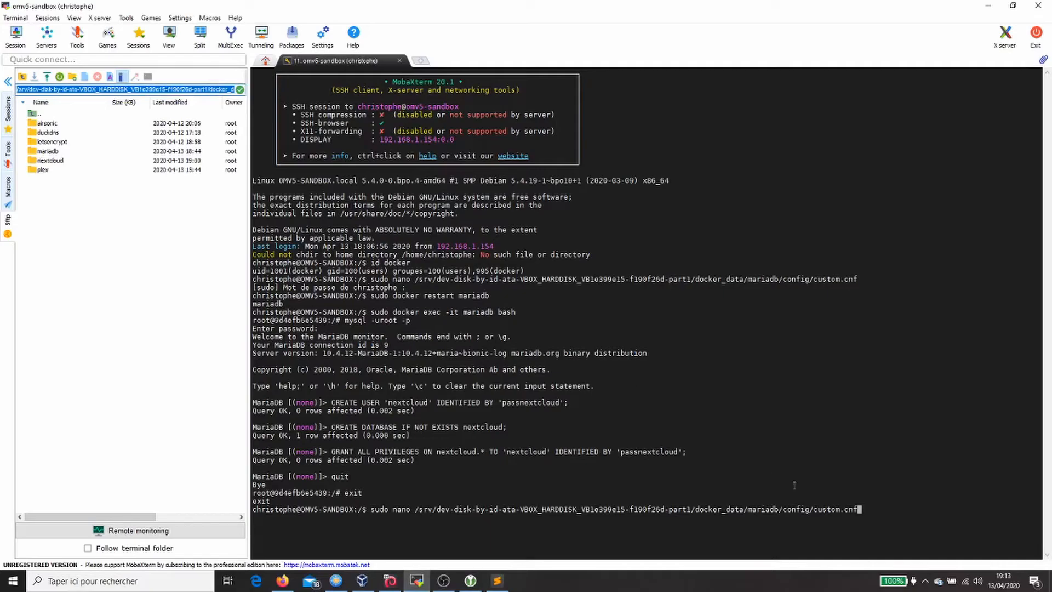
double_click(875, 511)
key("Return")
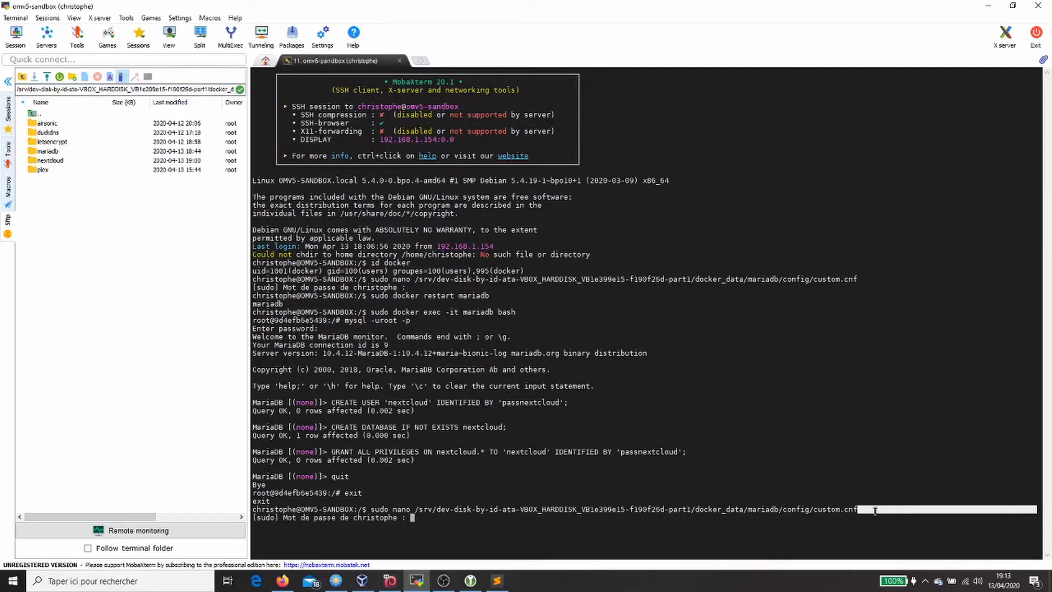
key("Return")
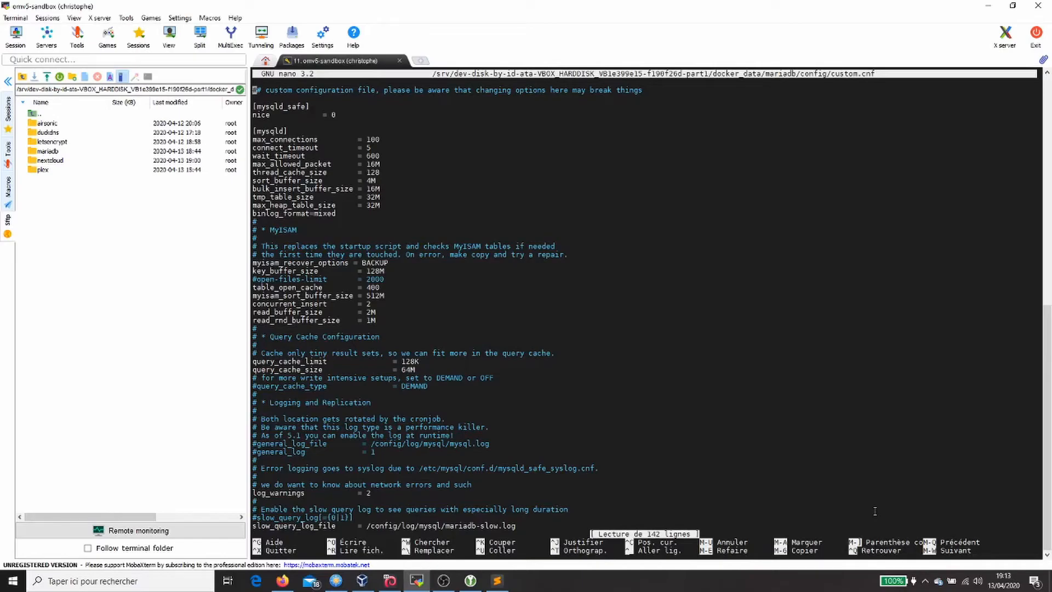
Step: Find the bind-address line, comment it out with #, and save custom.cnf
key("ctrl+w")
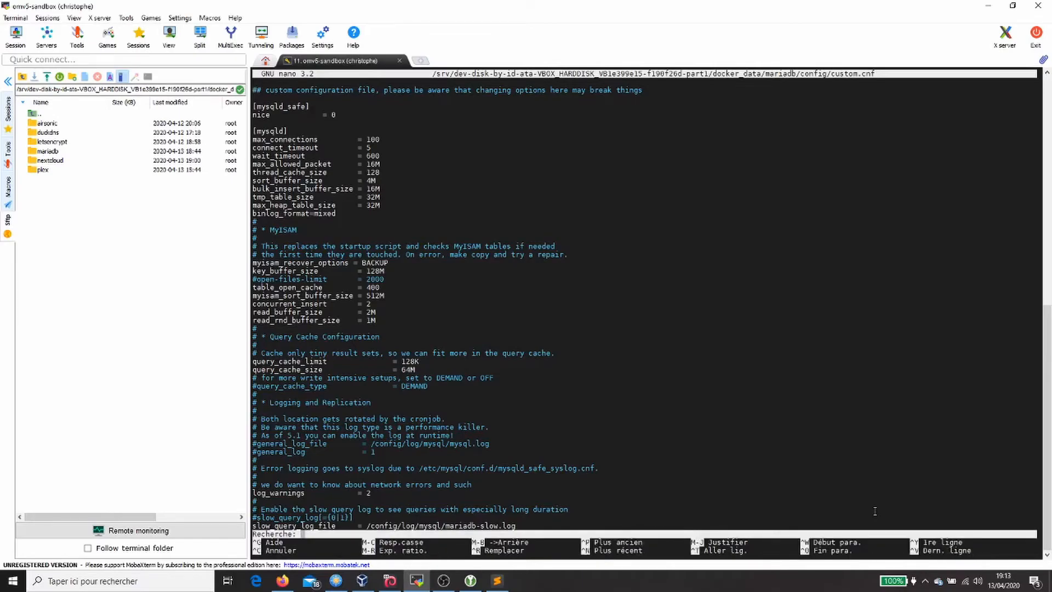
type("bind")
key("Return")
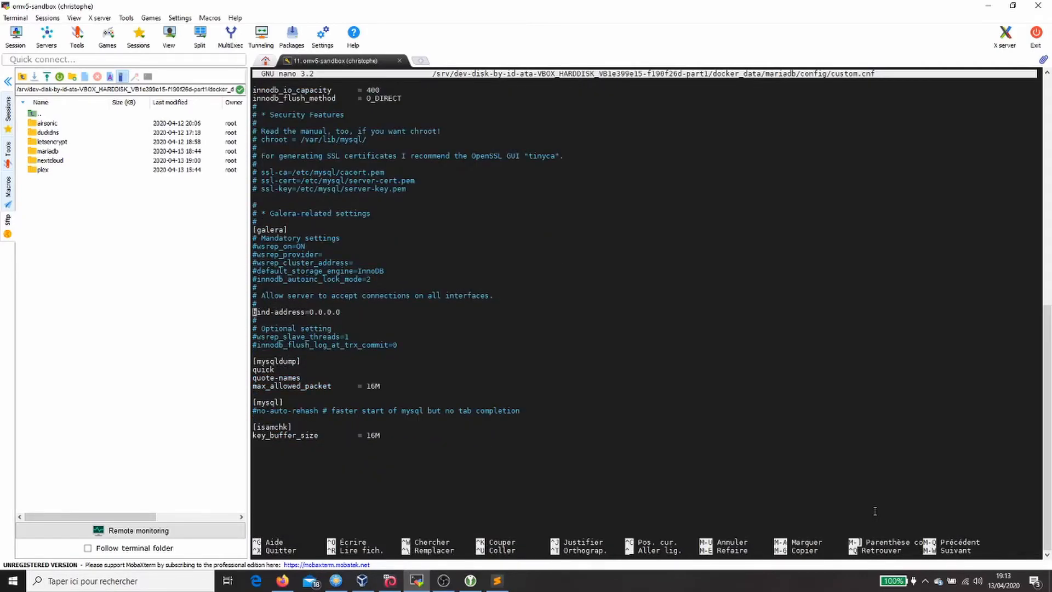
key("alt+numbersign")
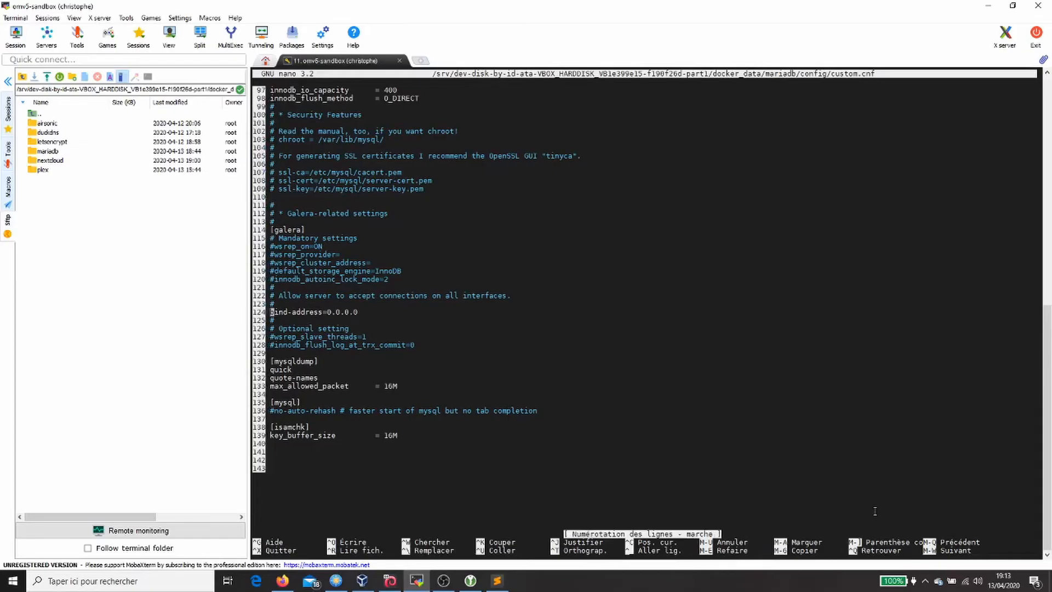
type("#")
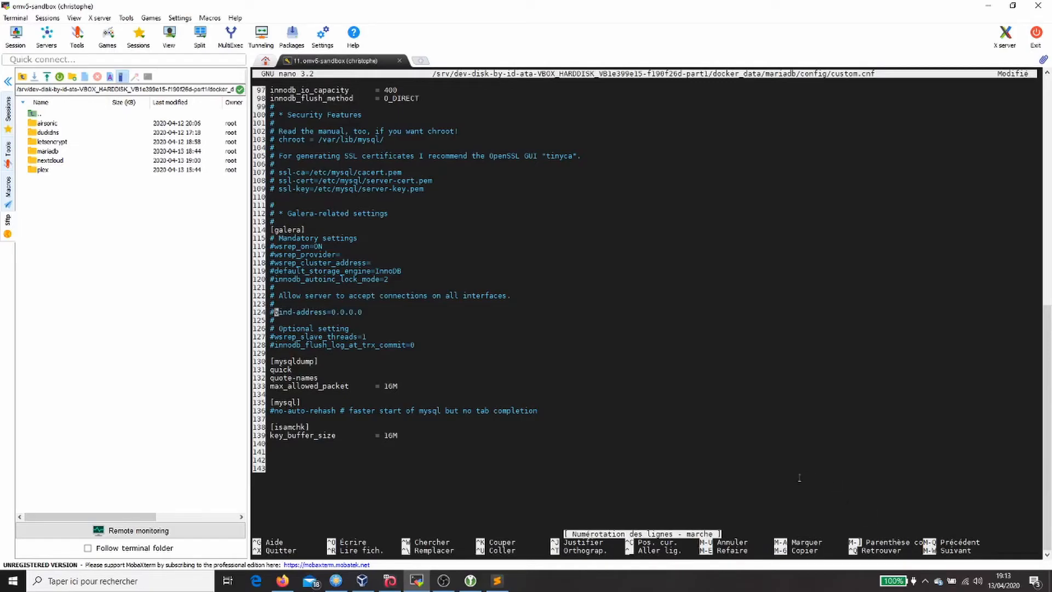
key("ctrl+o")
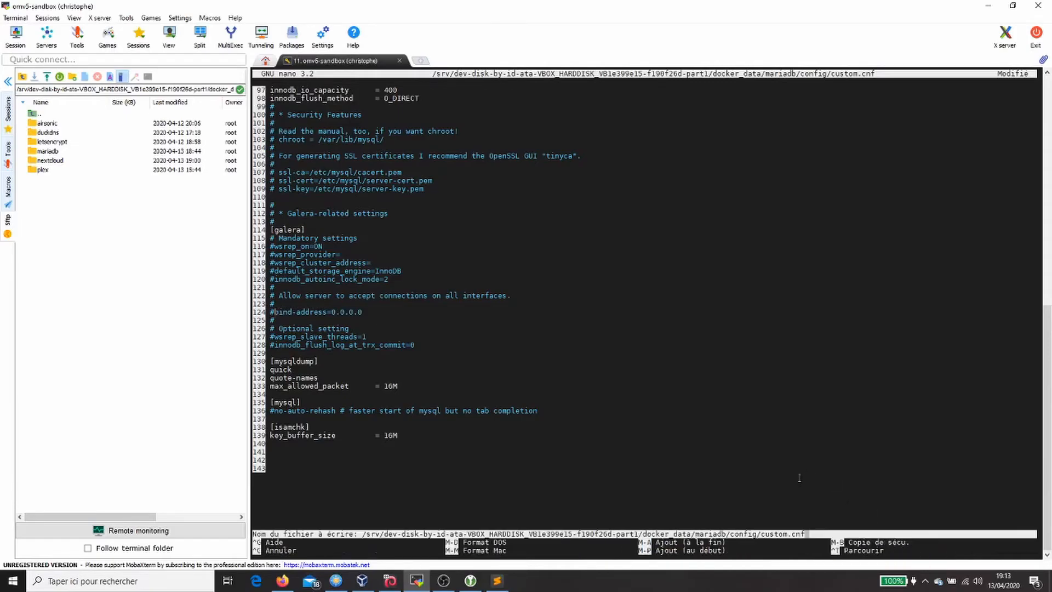
key("Return")
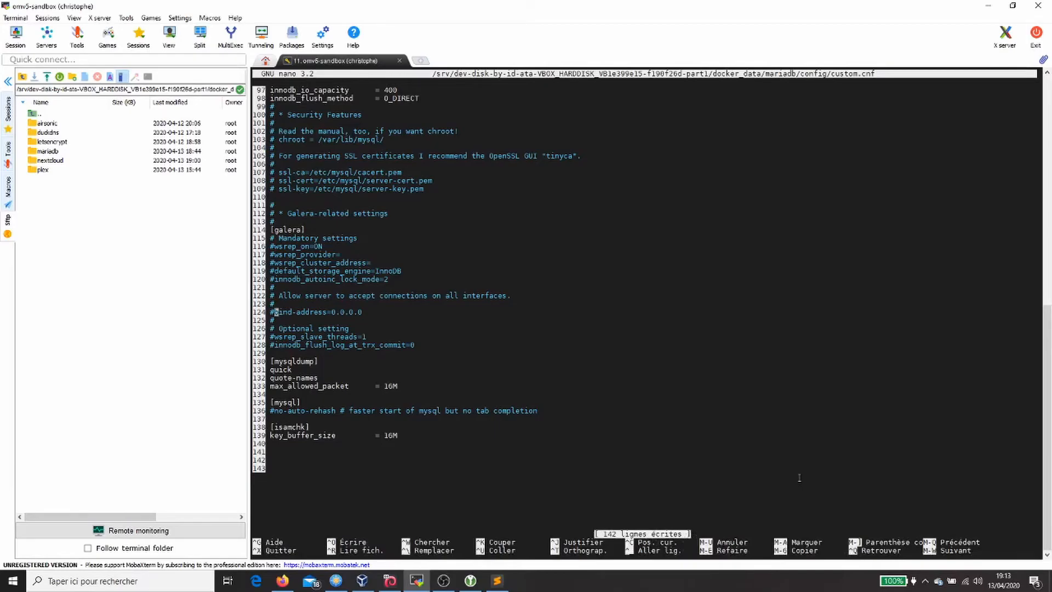
key("ctrl+x")
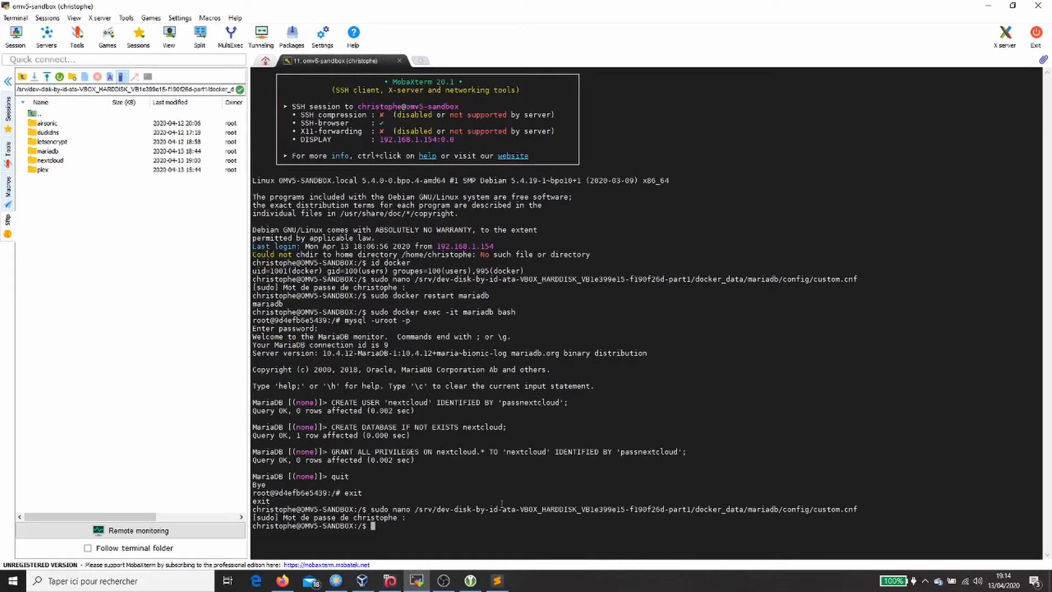
Step: Rerun 'sudo docker restart mariadb' and paste the sudo nano command for nextcloud.subdomain.conf.sample
key("Up")
key("Up")
key("Up")
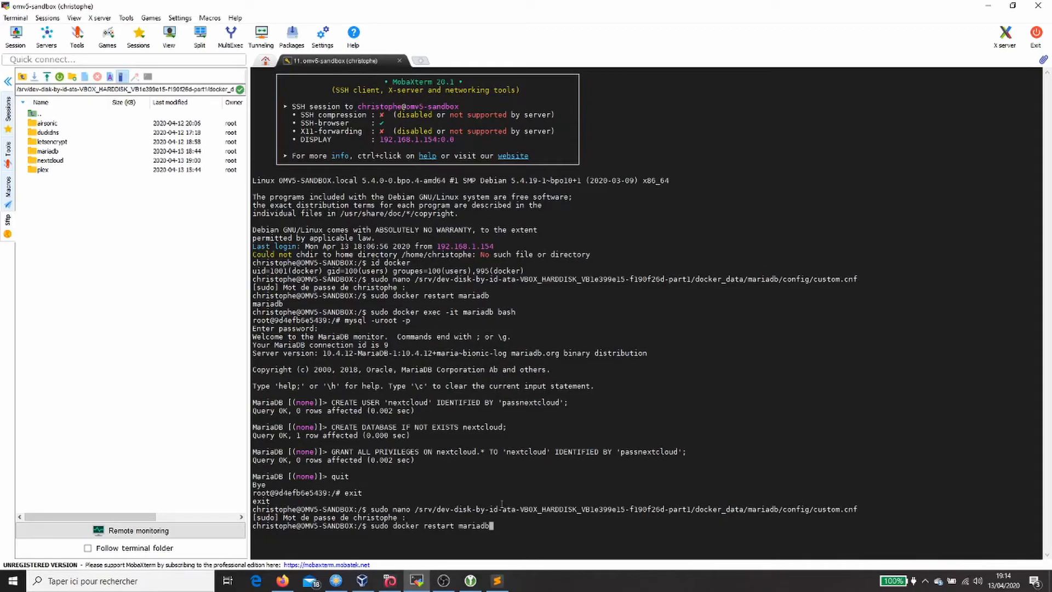
key("Return")
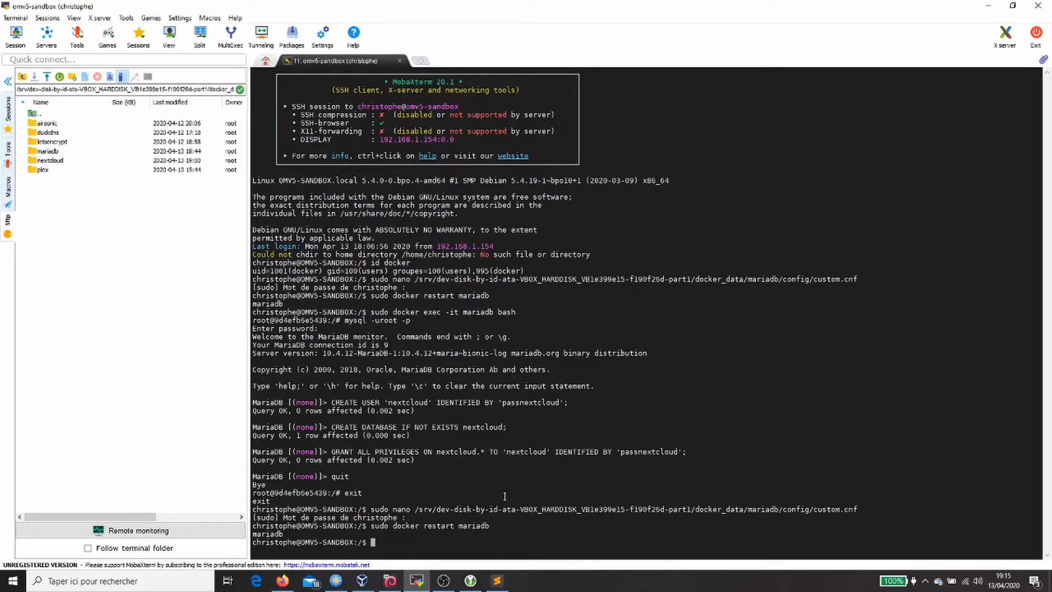
right_click(505, 496)
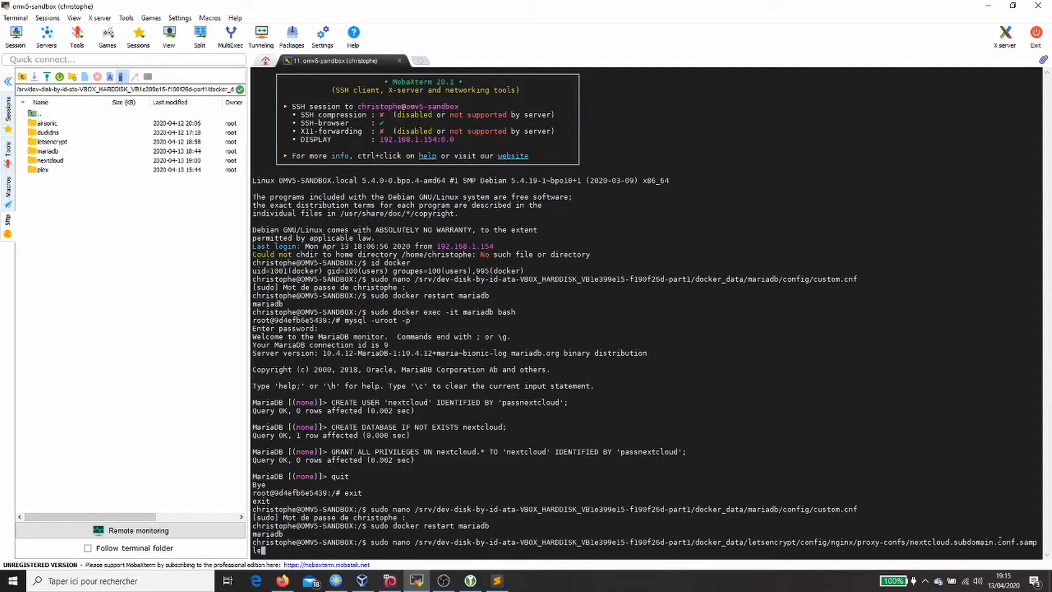
Step: Open nextcloud.subdomain.conf.sample in nano and save it as nextcloud.subdomain.conf, dropping '.sample'
key("Return")
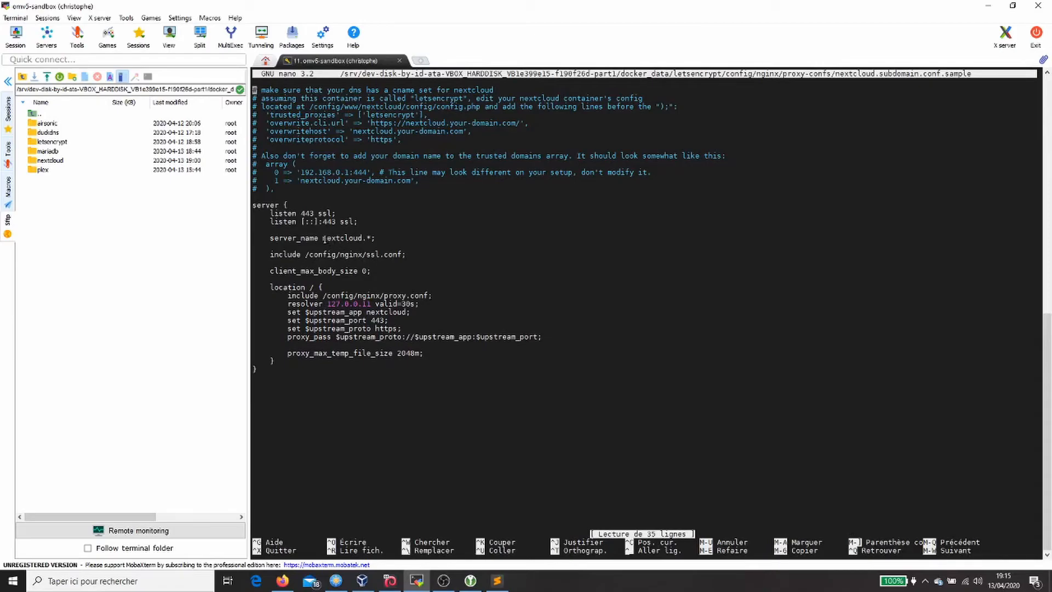
left_click_drag(323, 238, 368, 237)
key("ctrl+o")
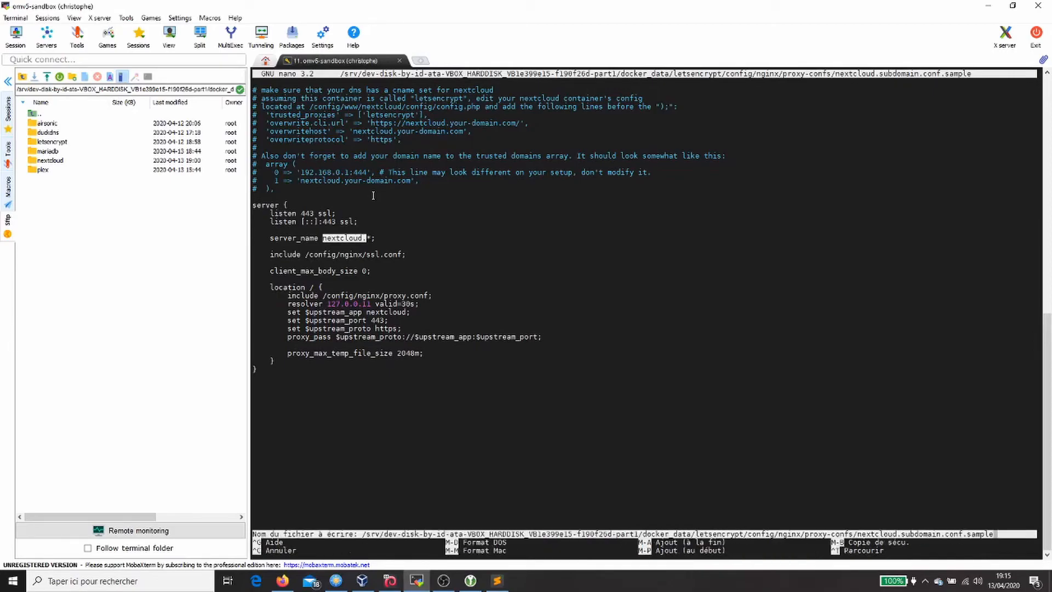
key("BackSpace")
key("BackSpace")
key("BackSpace")
key("BackSpace")
key("BackSpace")
key("BackSpace")
key("BackSpace")
key("Return")
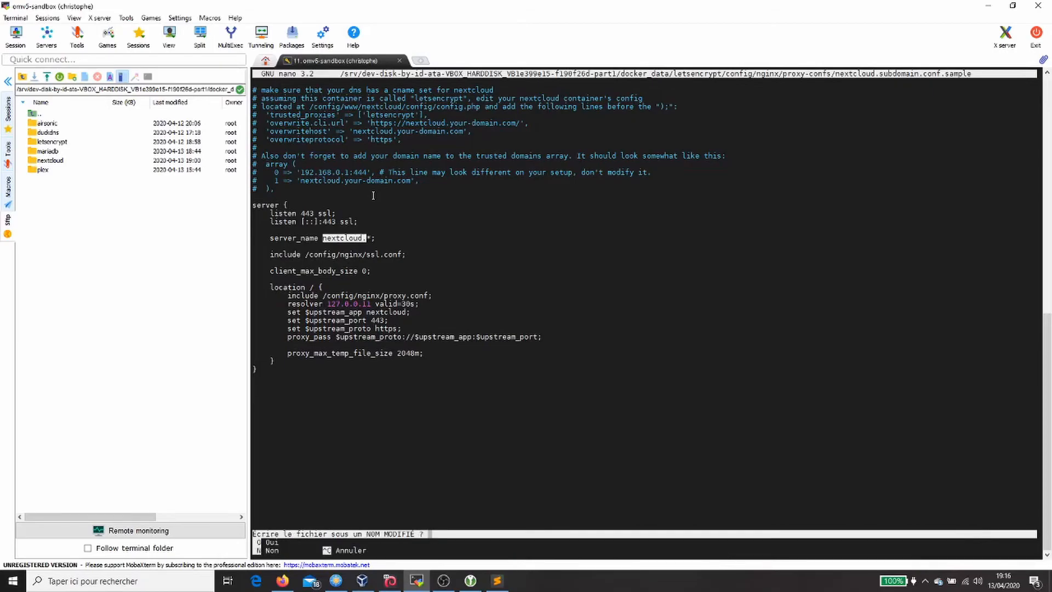
key("o")
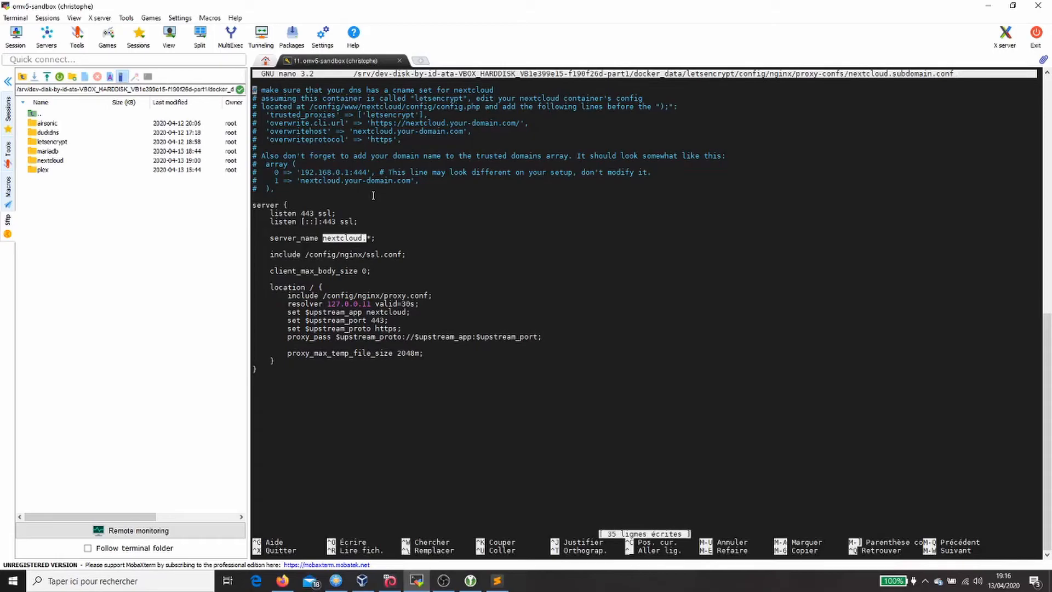
key("ctrl+x")
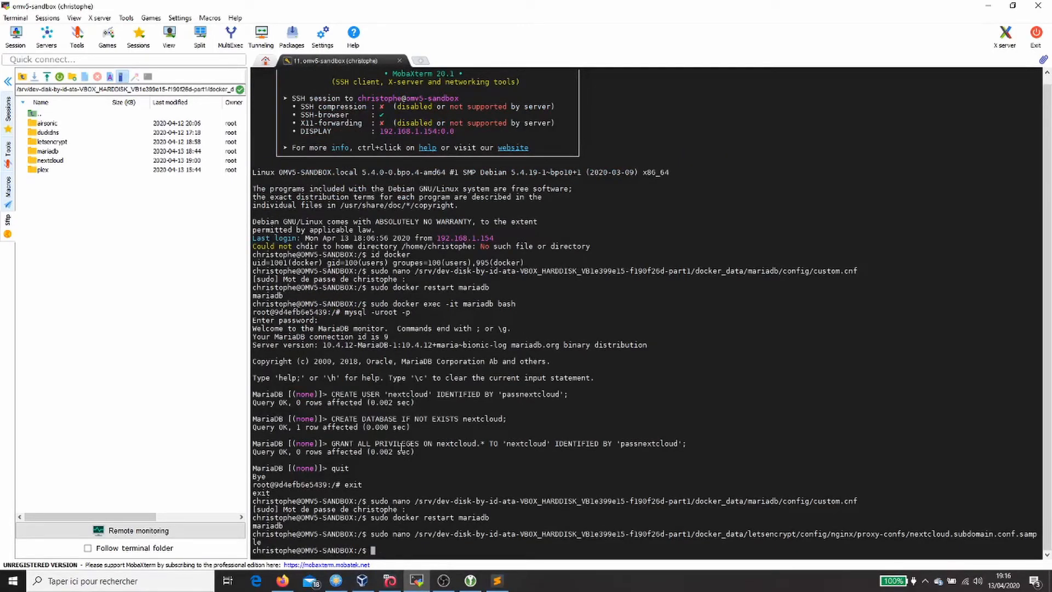
Step: Run 'sudo docker restart letsencrypt' and paste the sudo nano command for Nextcloud's config.php
type("sudo docker restart letsencrypt")
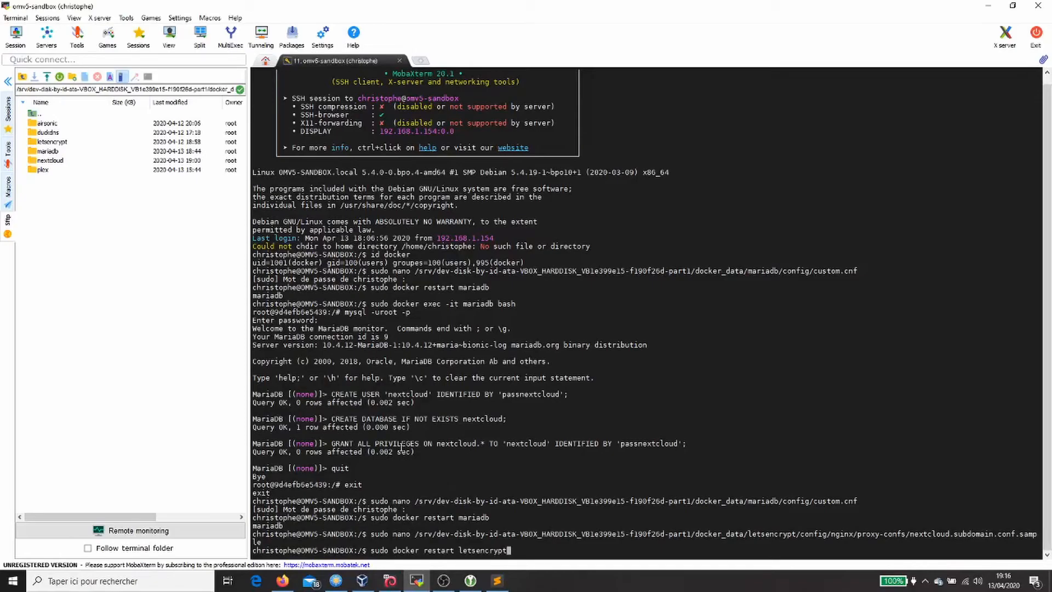
key("Return")
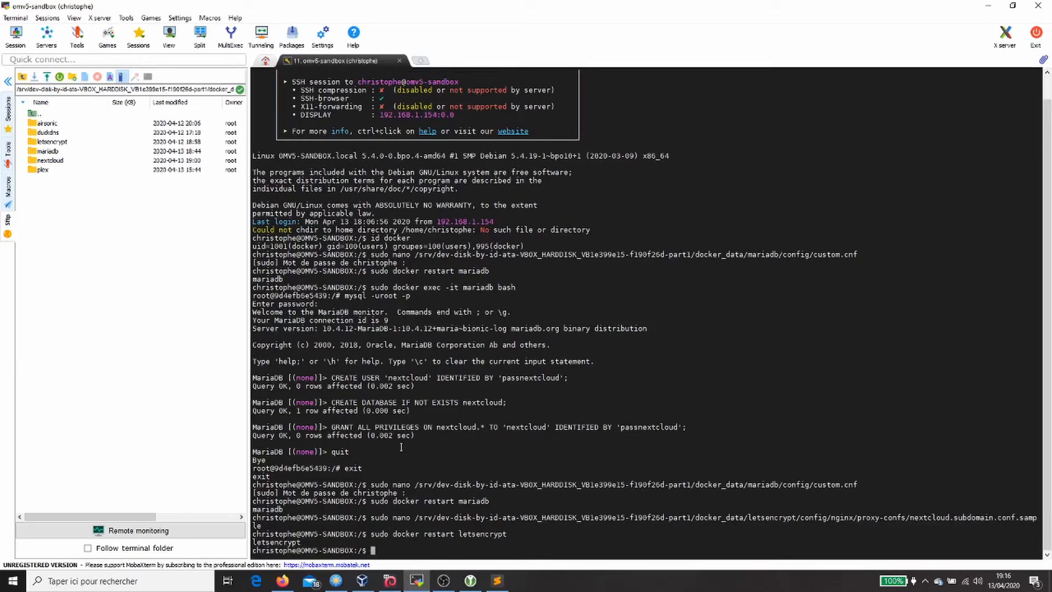
right_click(467, 401)
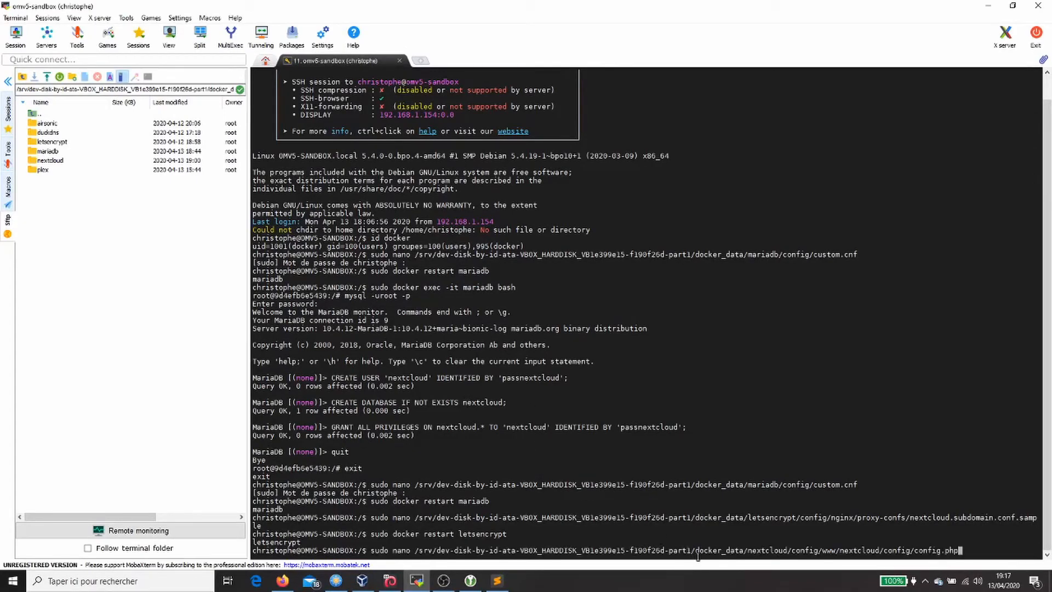
Step: Open Nextcloud's config.php in nano
left_click_drag(747, 551, 908, 554)
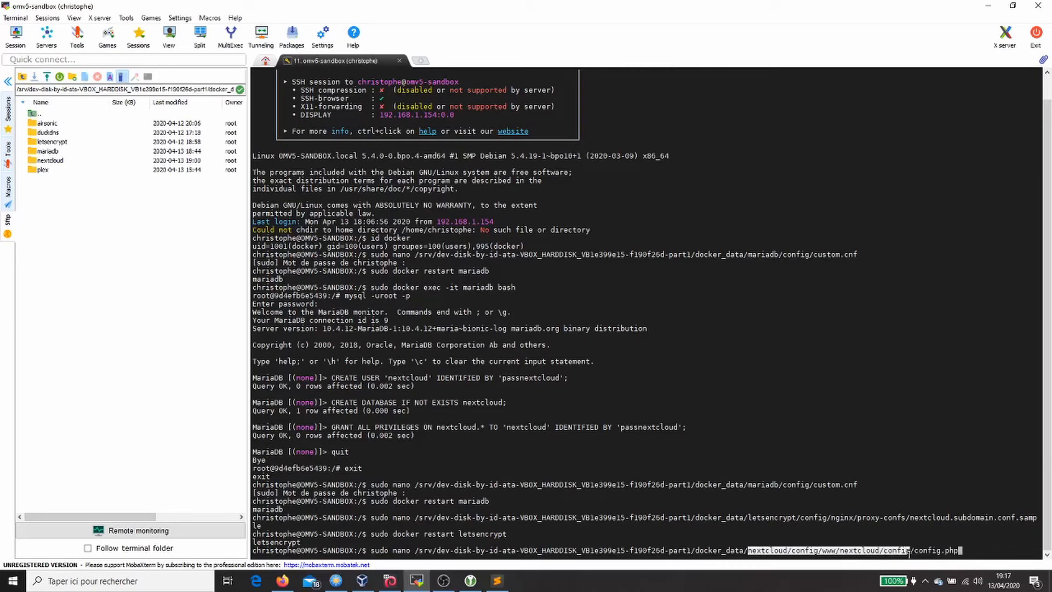
left_click(958, 551)
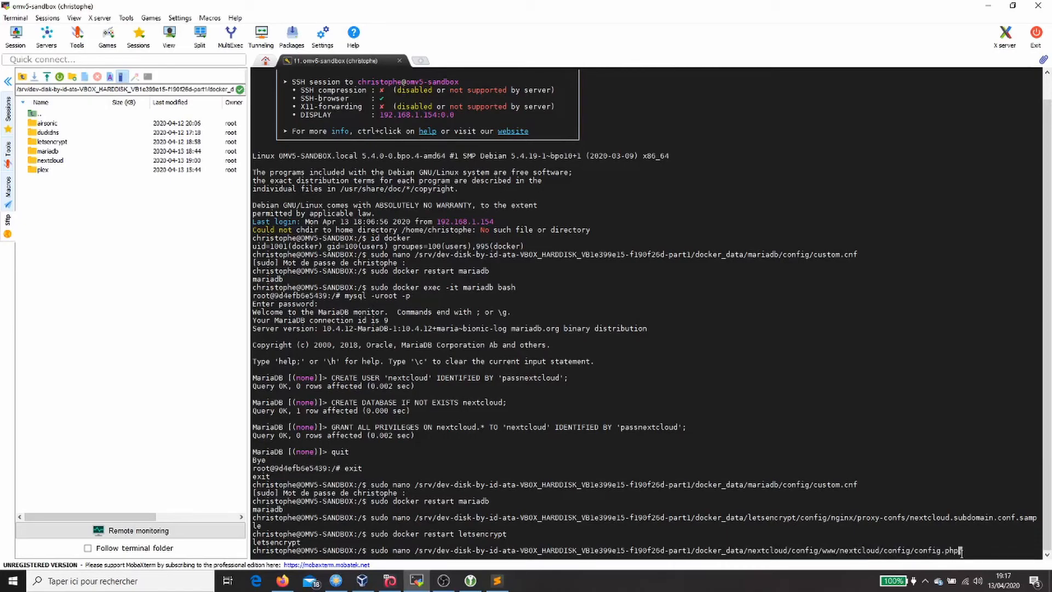
key("Return")
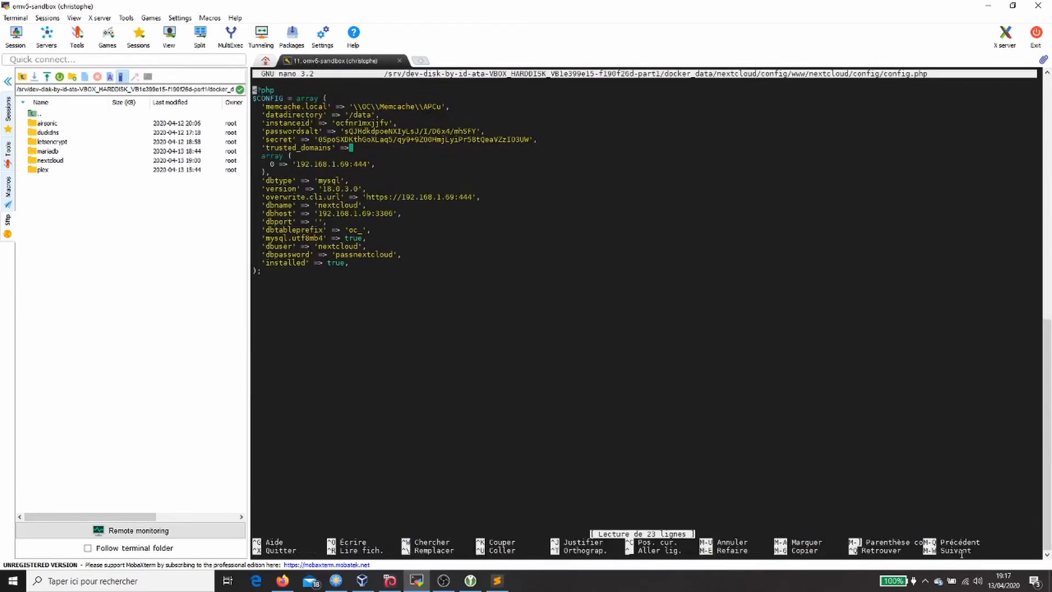
Step: Add nextcloud.<sous_domaine>.duckdns.org as trusted domain 1 and insert a blank line after the array
key("Down")
key("Down")
key("Down")
key("Down")
key("Down")
key("Down")
key("Down")
key("Down")
key("Down")
key("Right")
key("Right")
key("Right")
key("Right")
key("Right")
key("Right")
key("Right")
key("Right")
key("Right")
key("Right")
key("Right")
key("Right")
key("Right")
key("Right")
key("Right")
key("Right")
key("Right")
key("Right")
key("Right")
key("Right")
key("Right")
key("Right")
key("Right")
key("Right")
key("Right")
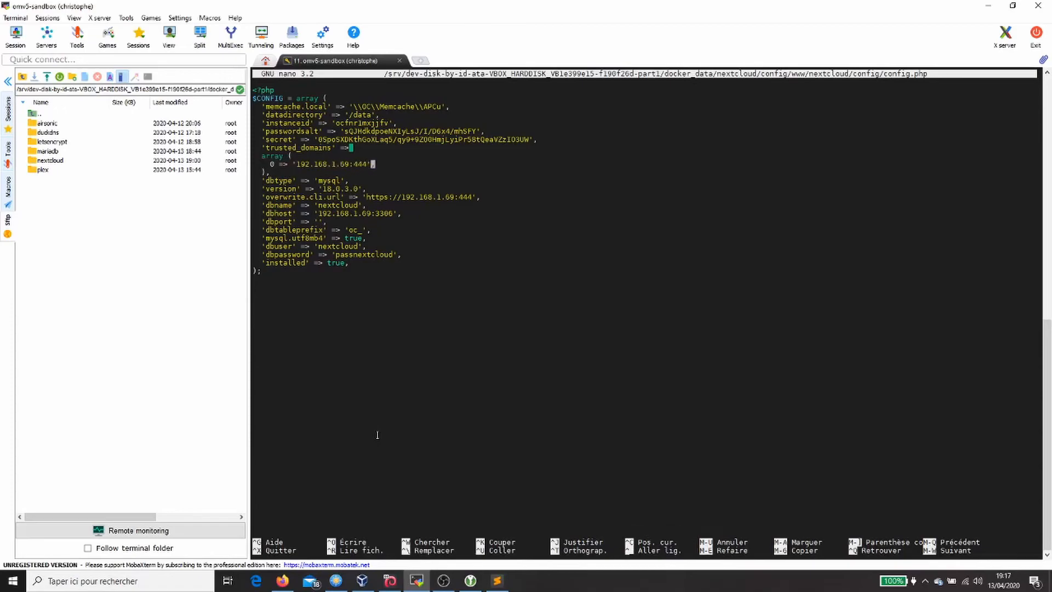
key("Return")
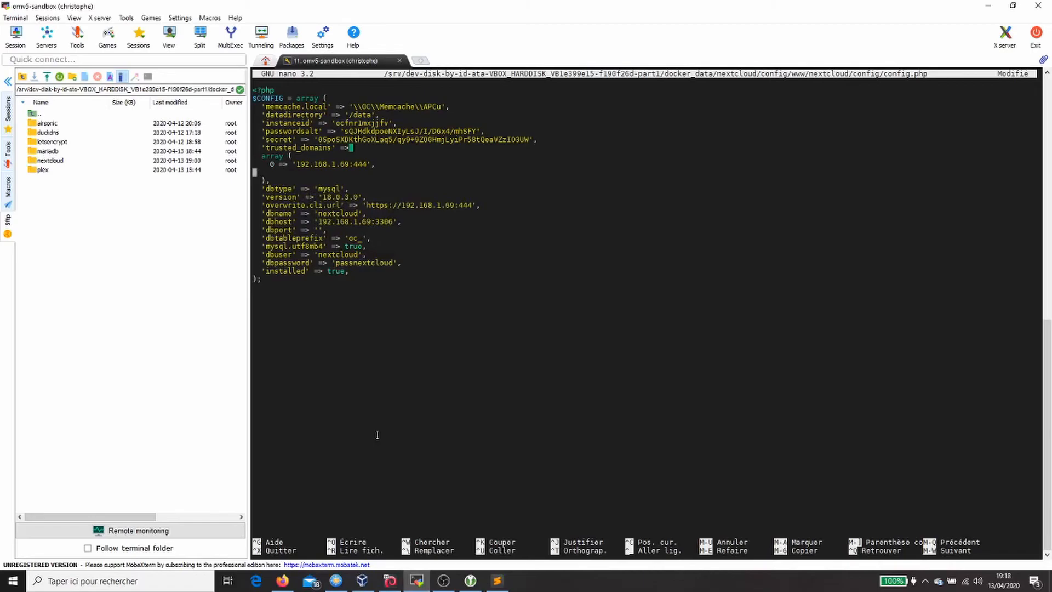
key("Tab")
key("BackSpace")
right_click(377, 435)
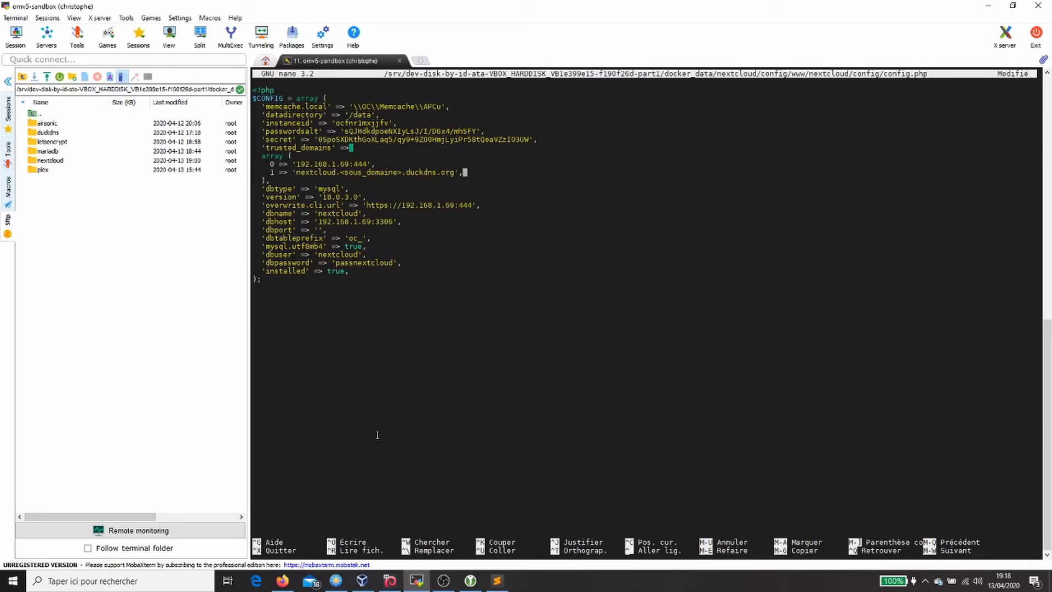
key("Left")
key("Left")
key("Left")
key("Left")
key("Left")
key("Left")
key("Left")
key("Left")
key("Left")
key("Left")
key("Left")
key("Left")
key("Left")
key("Left")
key("Left")
key("Left")
key("Left")
key("Left")
key("Left")
key("Left")
key("Left")
key("Left")
key("Left")
key("Left")
key("Left")
key("Left")
key("Left")
key("Left")
key("Left")
key("Left")
key("Left")
key("Right")
key("Right")
key("Right")
key("Right")
key("Right")
key("Right")
key("Right")
key("Right")
key("Right")
key("Right")
key("Right")
key("Right")
key("Right")
key("Right")
key("Right")
key("Right")
key("Right")
key("Down")
key("Down")
key("Down")
key("Up")
key("Up")
key("Up")
key("Down")
key("Return")
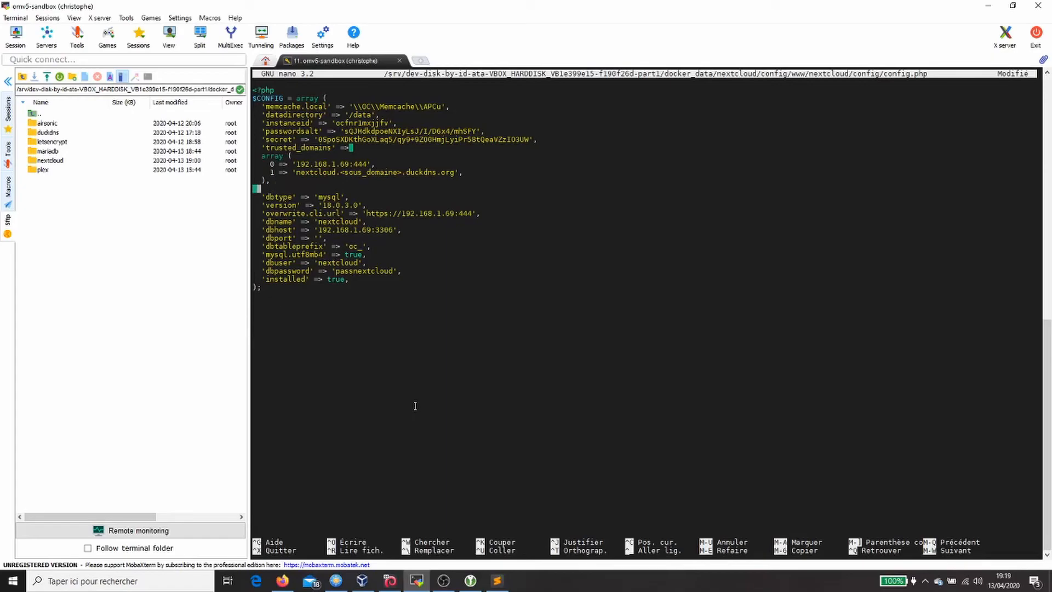
Step: Paste the trusted_proxies letsencrypt and https overwrite lines, fixing the trusted_proxies indentation
right_click(415, 405)
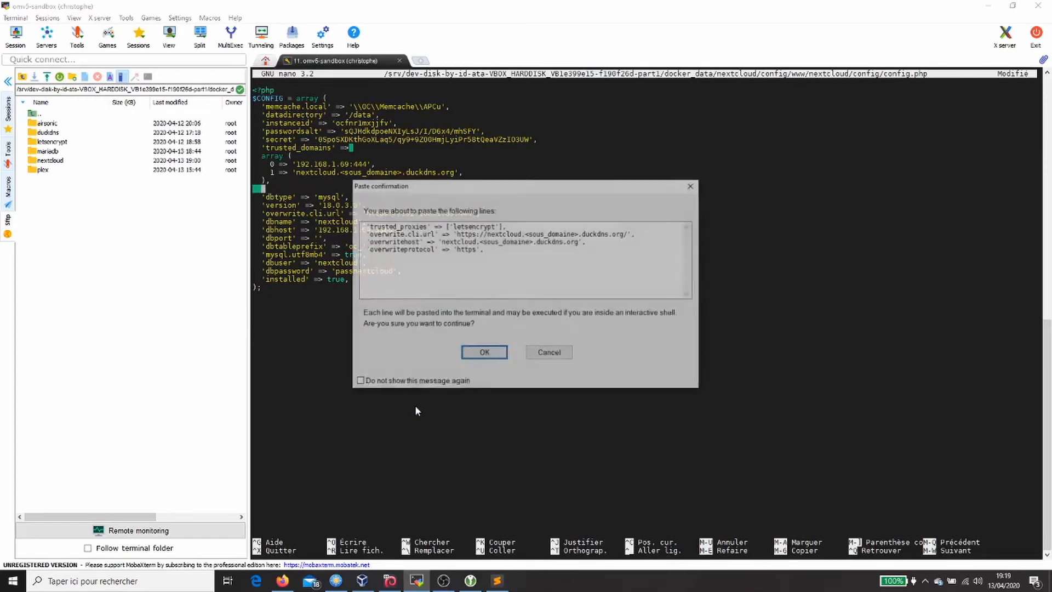
key("Return")
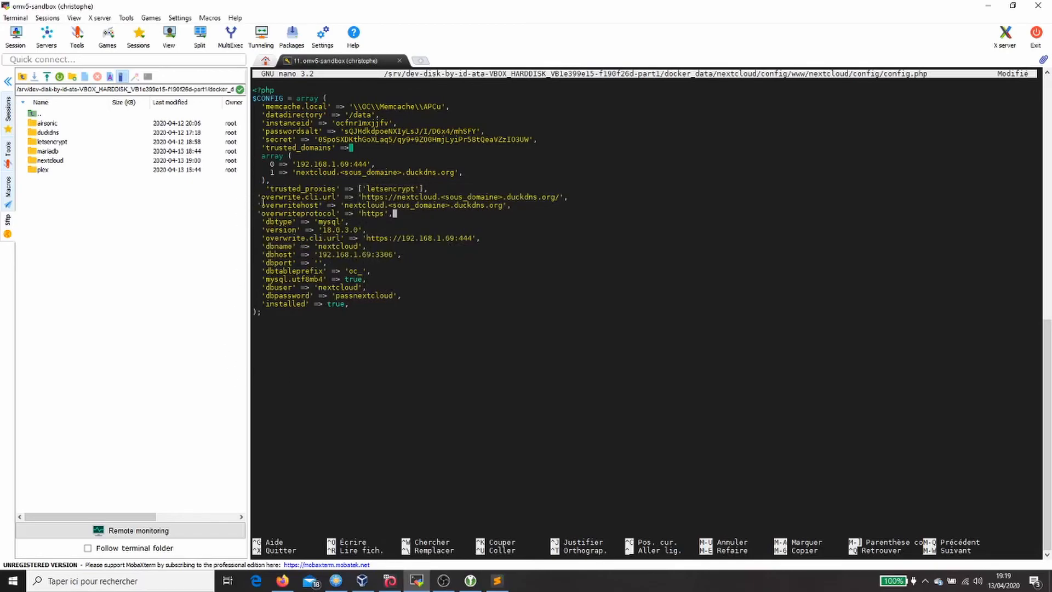
key("Up")
key("Left")
key("Left")
key("Left")
key("Left")
key("Left")
key("Left")
key("Left")
key("Left")
key("Left")
key("Left")
key("Left")
key("Left")
key("Left")
key("Left")
key("Left")
key("Left")
key("Left")
key("Left")
key("Left")
key("Left")
key("Left")
key("Up")
key("Up")
key("BackSpace")
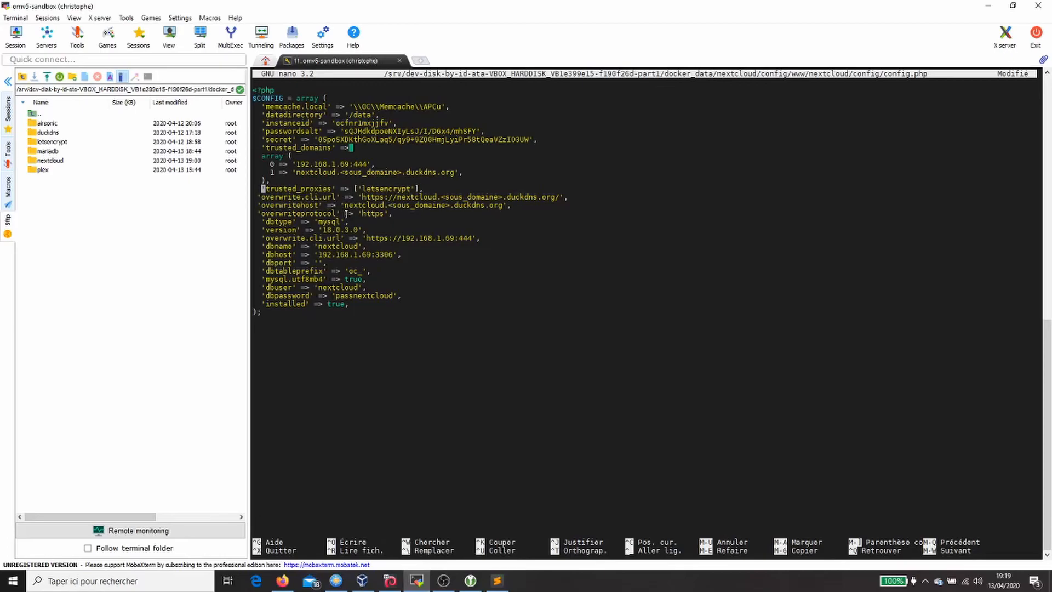
key("Down")
key("Down")
key("Down")
key("Up")
key("Up")
key("Right")
key("Right")
key("Right")
key("Right")
key("Right")
key("Right")
key("Right")
key("Right")
key("Right")
key("Right")
key("Right")
key("Right")
key("Right")
key("Right")
key("Right")
key("Right")
key("Right")
key("Right")
key("Right")
key("Right")
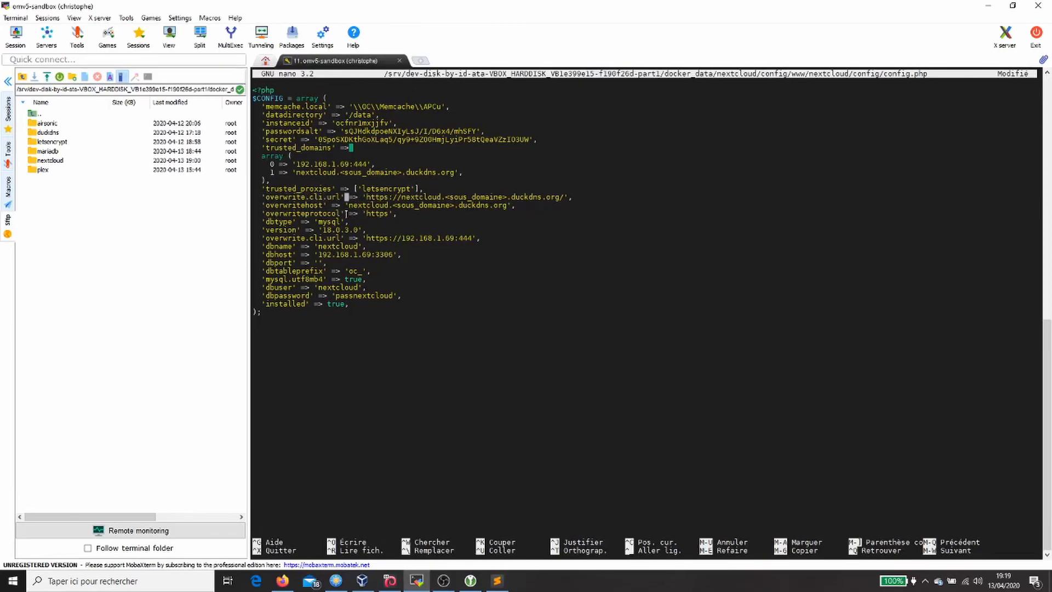
key("Right")
key("Right")
key("Right")
key("Right")
key("Right")
key("Right")
key("Right")
key("Right")
key("Right")
key("Right")
key("Right")
key("Right")
key("Right")
key("Right")
key("Right")
key("Right")
Step: Check the overwritehost, overwriteprotocol and new overwrite.cli.url lines, keeping the comma after https
key("Right")
key("Right")
key("Right")
key("Right")
key("Right")
key("Right")
key("Right")
key("Right")
key("Right")
key("Right")
key("Right")
key("Right")
key("Right")
key("Right")
key("Right")
key("Right")
key("Right")
key("Right")
key("Left")
key("Left")
key("Left")
key("Down")
key("Left")
key("Left")
key("Left")
key("Left")
key("Left")
key("Left")
key("Left")
key("Left")
key("Left")
key("Left")
key("Left")
key("Left")
key("Left")
key("Left")
key("Left")
key("Left")
key("Left")
key("Left")
key("Left")
key("Left")
key("Left")
key("Left")
key("Left")
key("Left")
key("Left")
key("Left")
key("Left")
key("Left")
key("Left")
key("Left")
key("Left")
key("Right")
key("Right")
key("Right")
key("Right")
key("Right")
key("Right")
key("Right")
key("Right")
key("Right")
key("Right")
key("Right")
key("Right")
key("Right")
key("Right")
key("Right")
key("Right")
key("Right")
key("Right")
key("Right")
key("Right")
key("Right")
key("Down")
key("BackSpace")
type(",")
key("Down")
key("Up")
key("Up")
key("Up")
key("Left")
key("Left")
key("Left")
key("Left")
key("Left")
key("Left")
key("Left")
key("Left")
key("Left")
key("Left")
key("Left")
key("Left")
key("Left")
key("Left")
key("Left")
key("Left")
key("Left")
key("Left")
key("Left")
key("Left")
key("Left")
key("Left")
key("Right")
key("Right")
key("Right")
key("Right")
key("Right")
key("Down")
key("Down")
key("Down")
key("Down")
key("Down")
key("Left")
key("Right")
key("Right")
key("Right")
key("Right")
key("Right")
key("Right")
key("Right")
key("Right")
key("Right")
key("Right")
key("Right")
key("Right")
key("Right")
key("Right")
key("Right")
key("Right")
key("Right")
key("Right")
key("Right")
key("Right")
key("Left")
Step: Delete the old local overwrite.cli.url entry and save config.php
key("BackSpace")
key("BackSpace")
key("BackSpace")
key("BackSpace")
key("BackSpace")
key("BackSpace")
key("BackSpace")
key("BackSpace")
key("BackSpace")
key("BackSpace")
key("BackSpace")
key("BackSpace")
key("BackSpace")
key("BackSpace")
key("BackSpace")
key("BackSpace")
key("BackSpace")
key("BackSpace")
key("BackSpace")
key("BackSpace")
key("BackSpace")
key("BackSpace")
key("BackSpace")
key("BackSpace")
key("BackSpace")
key("BackSpace")
key("BackSpace")
key("BackSpace")
key("BackSpace")
key("BackSpace")
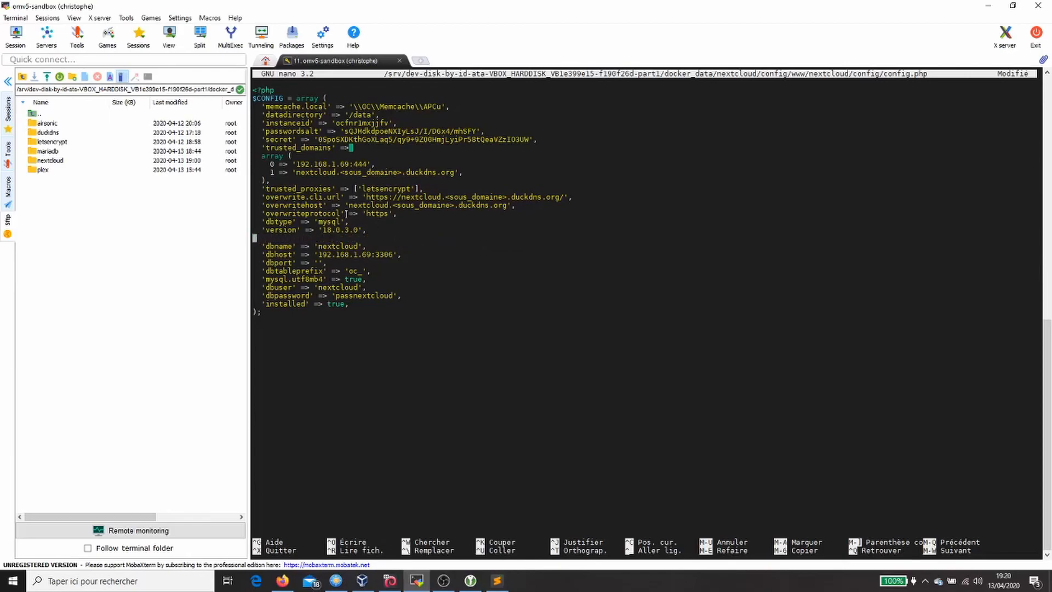
key("BackSpace")
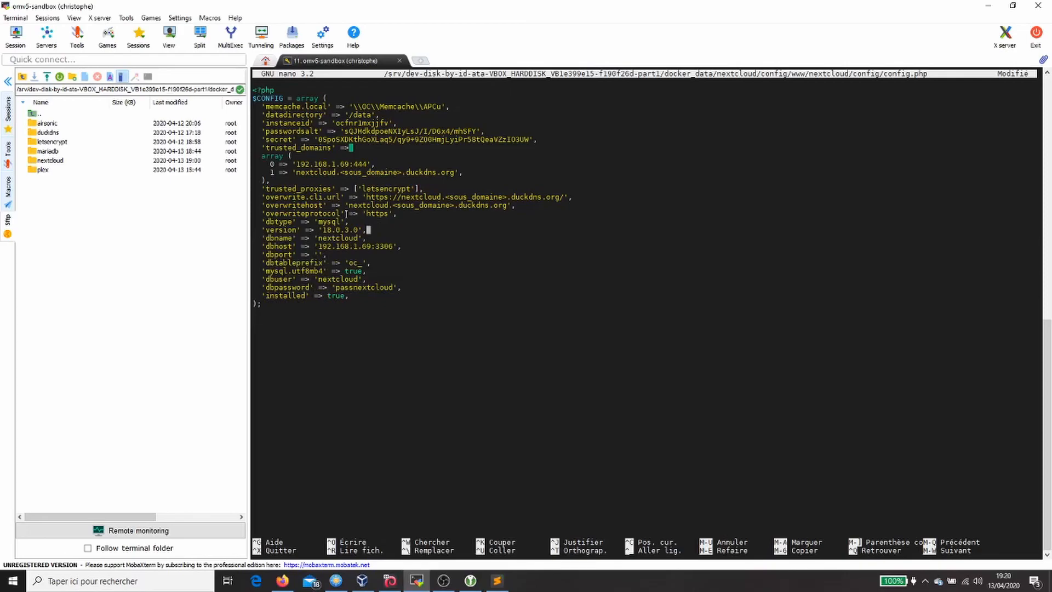
key("ctrl+o")
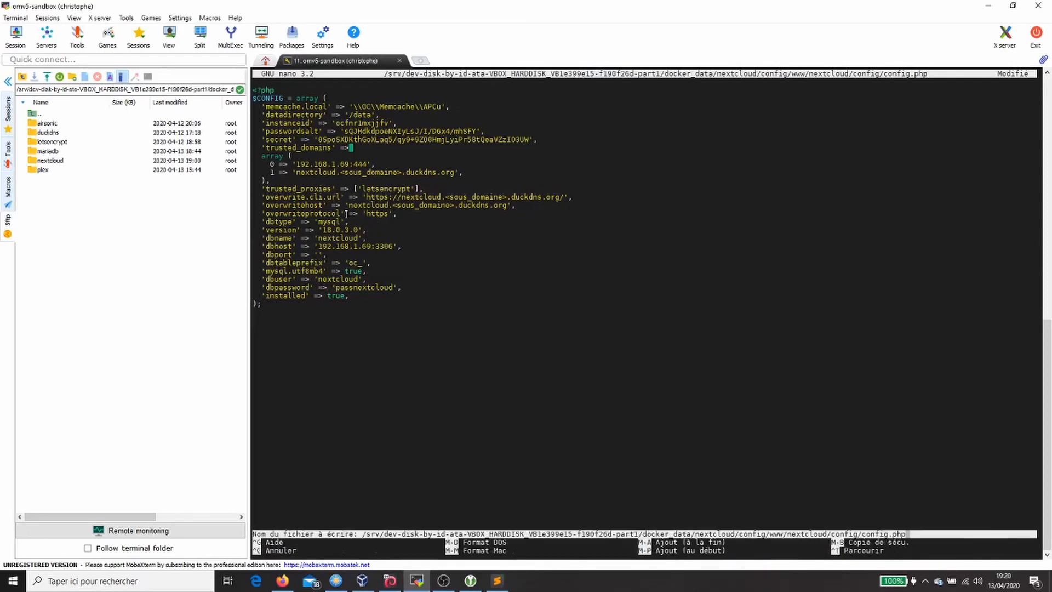
key("Return")
key("ctrl+x")
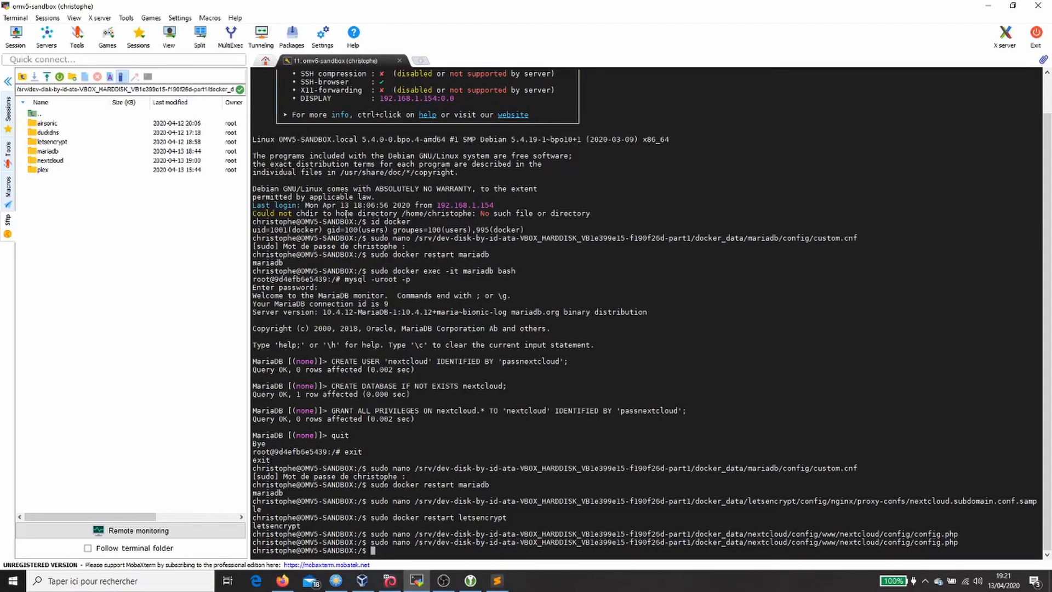
Step: Load the Nextcloud duckdns subdomain address in a new Firefox tab
left_click(283, 580)
left_click(501, 24)
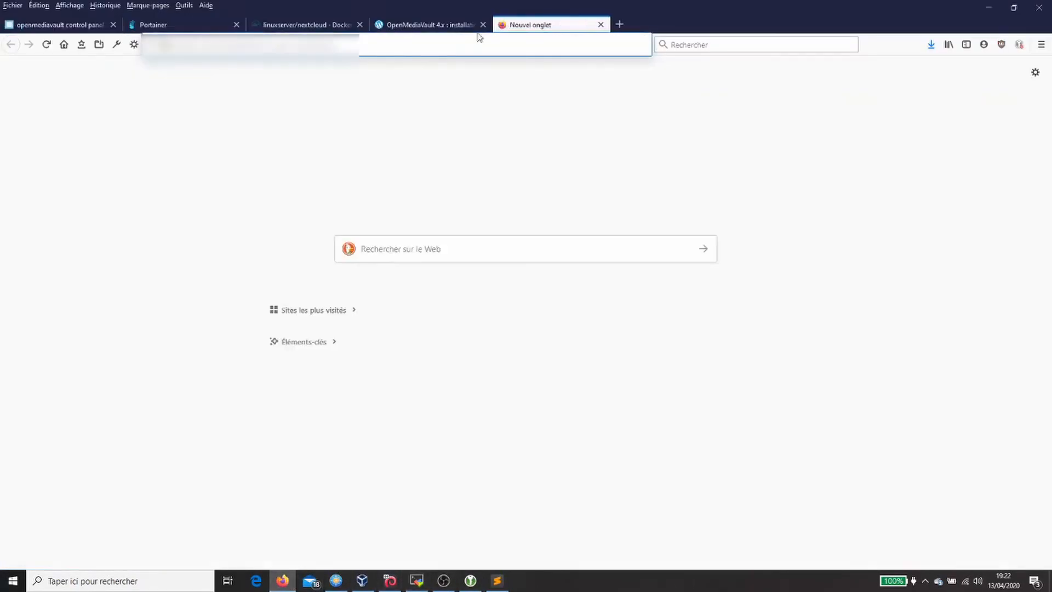
key("ctrl+v")
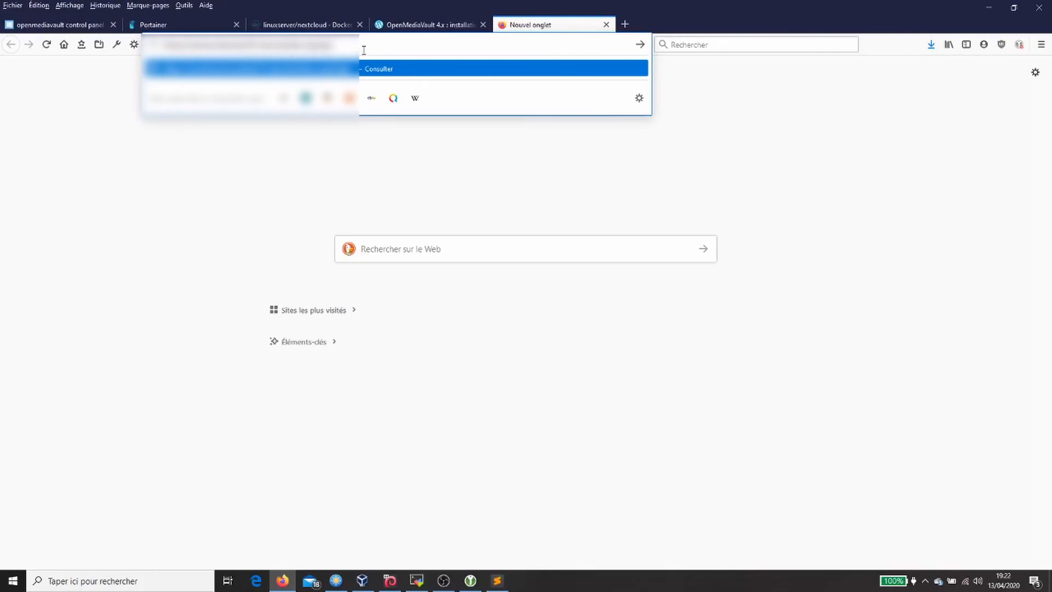
key("BackSpace")
key("BackSpace")
key("BackSpace")
key("BackSpace")
key("BackSpace")
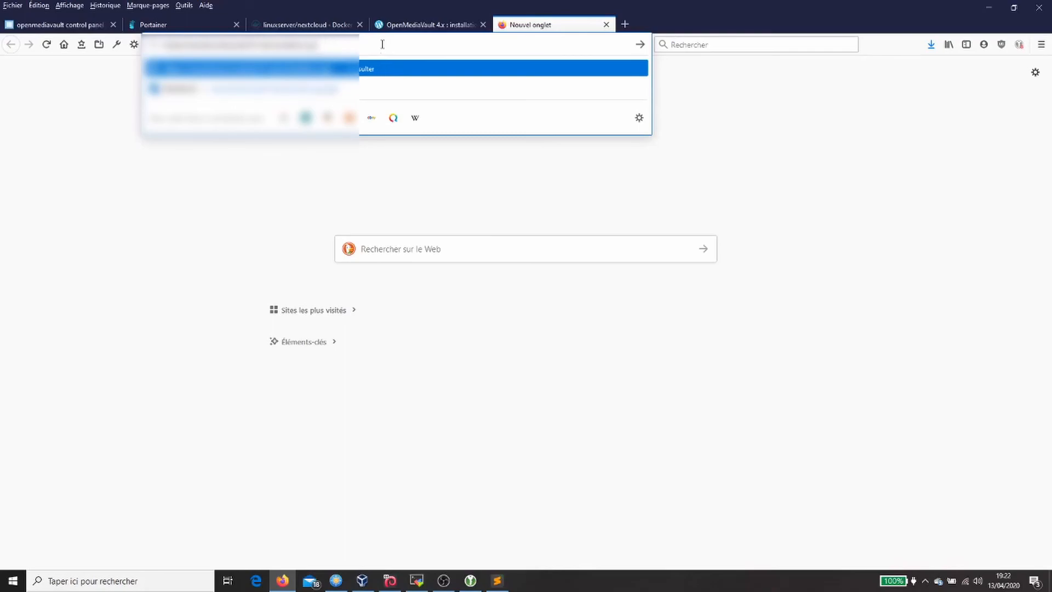
key("Return")
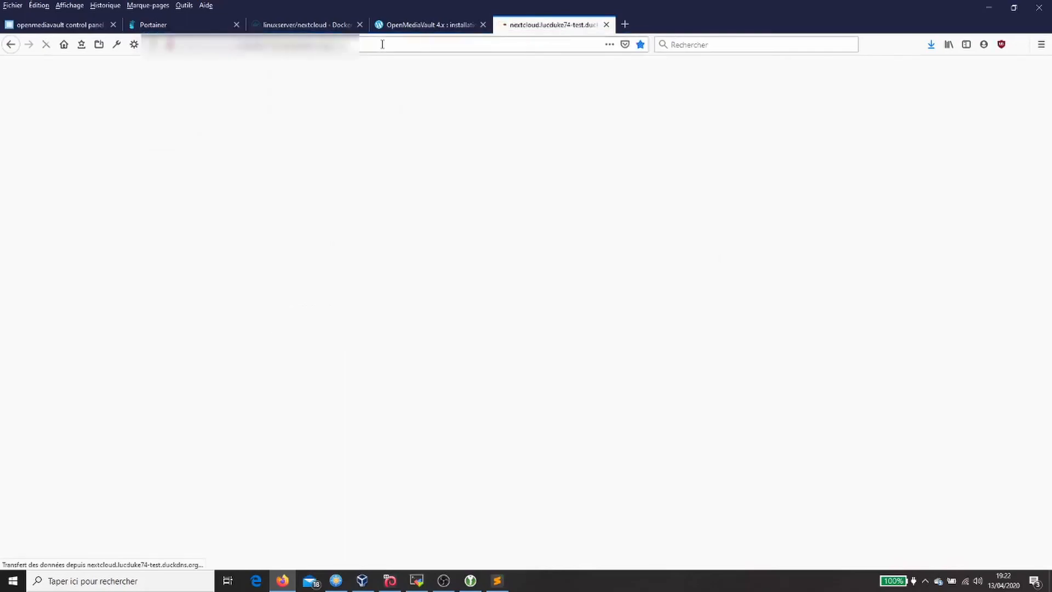